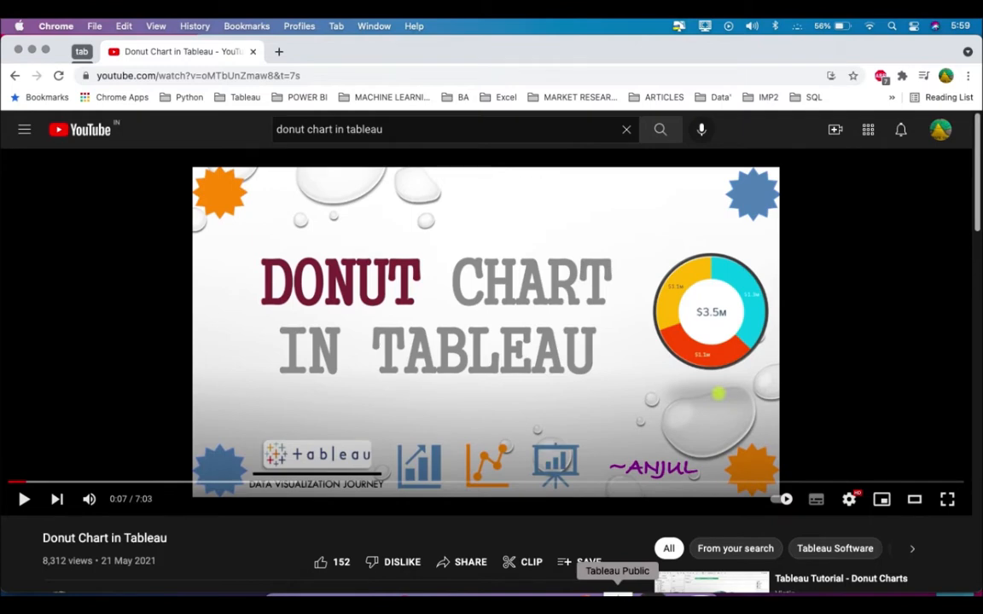
Switch to Tableau Public and set the mark type of Sheet 6 to Pie
left_click(617, 591)
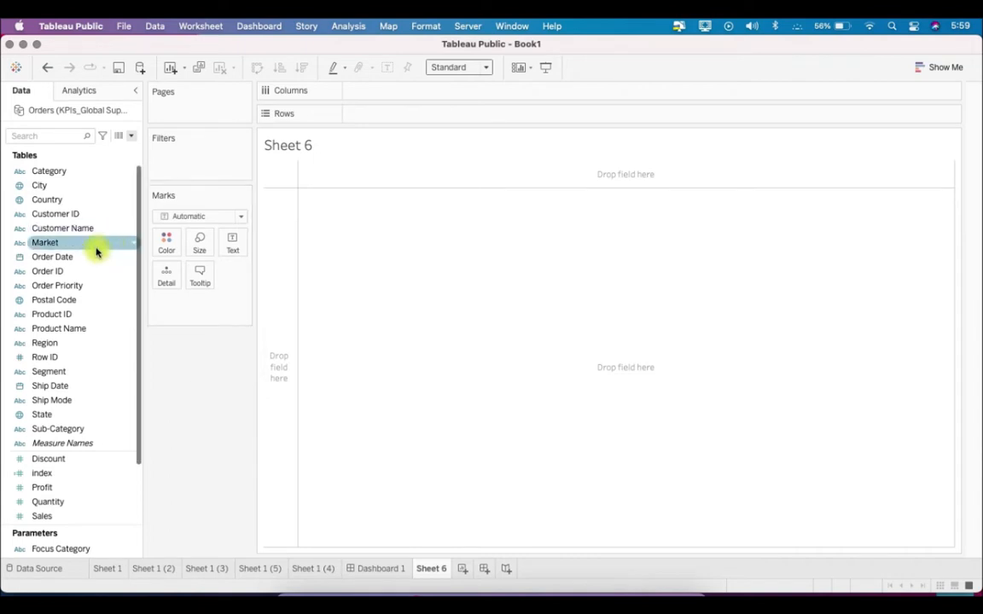
left_click(174, 218)
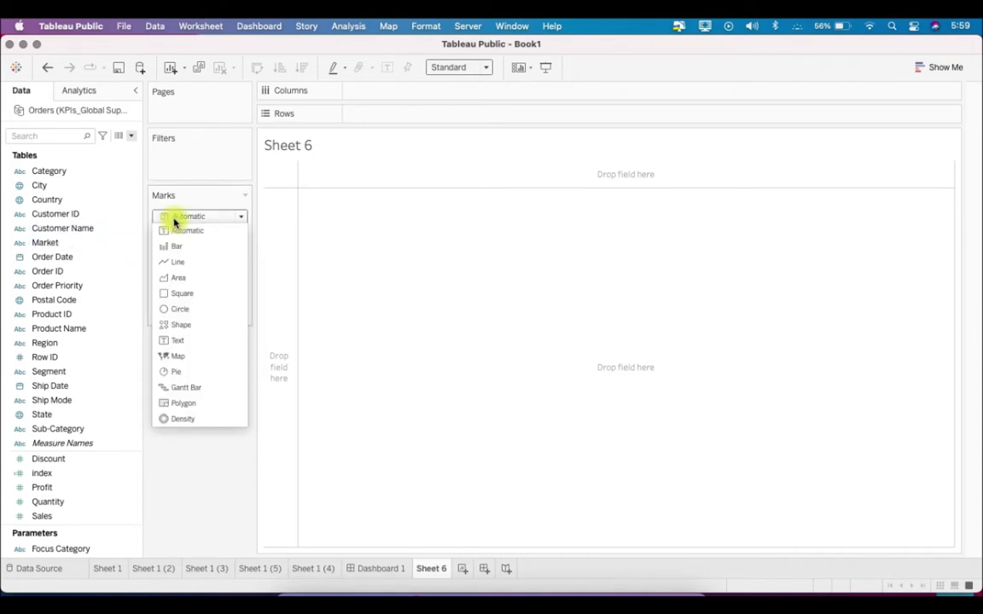
left_click(199, 370)
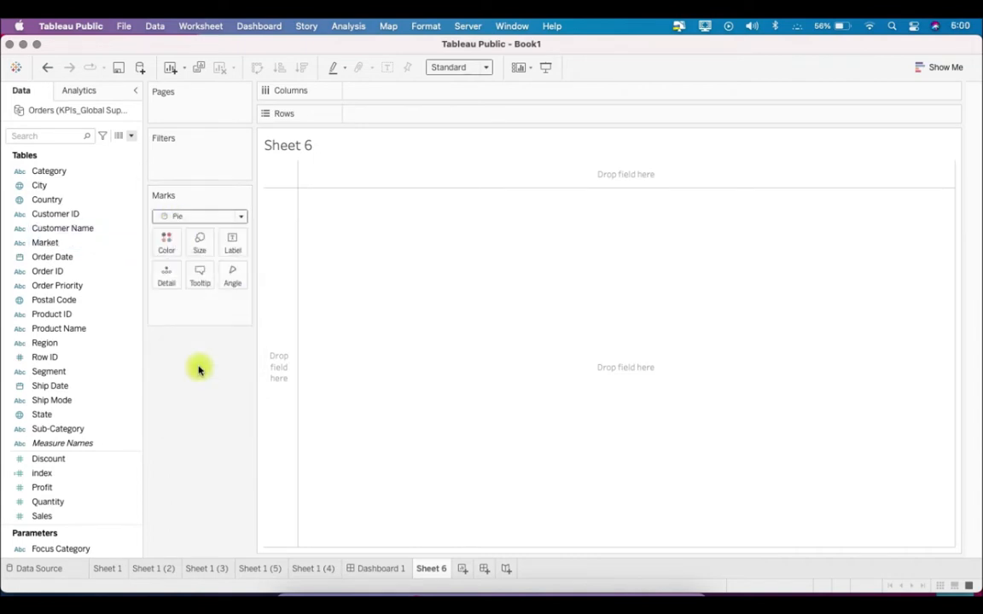
Assign the Sales measure to the pie's Angle
scroll(66, 395, "down", 3)
left_click(65, 389)
left_click(68, 443)
left_click_drag(68, 444, 228, 279)
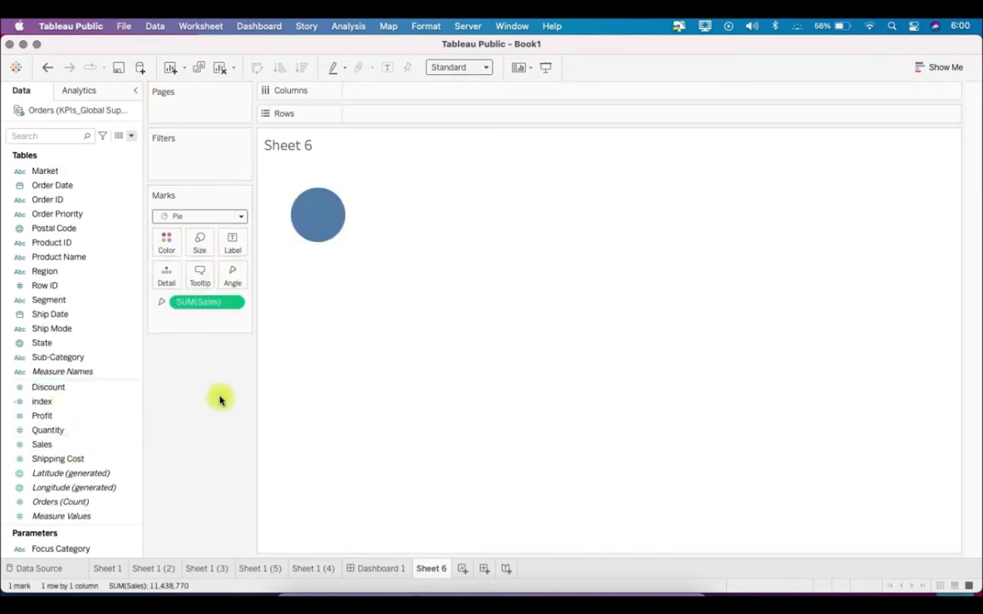
Color the pie slices by Category and enlarge the pie in the view
scroll(65, 300, "up", 3)
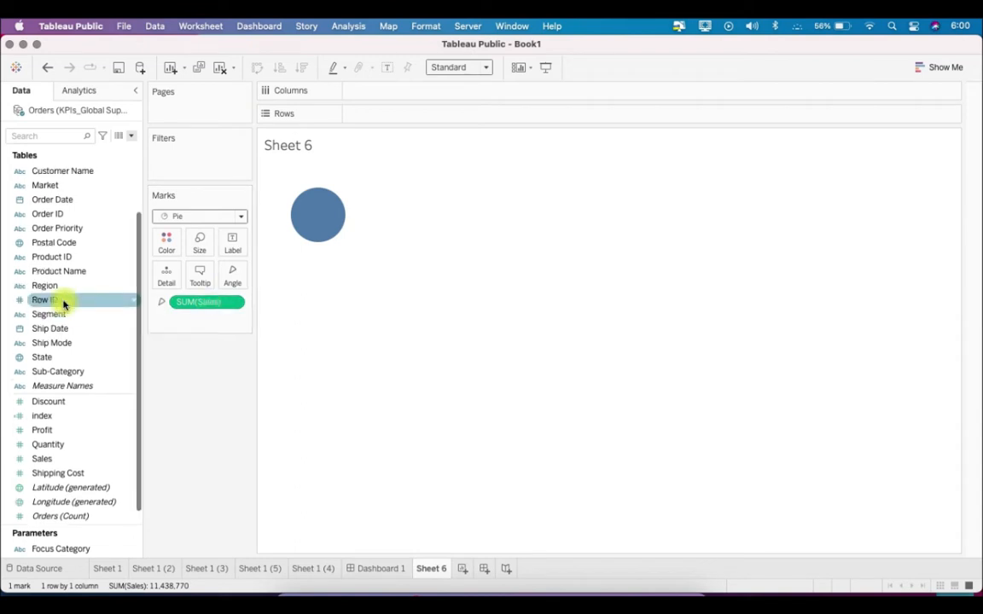
left_click_drag(53, 171, 167, 243)
mouse_move(328, 233)
left_click_drag(396, 271, 396, 335)
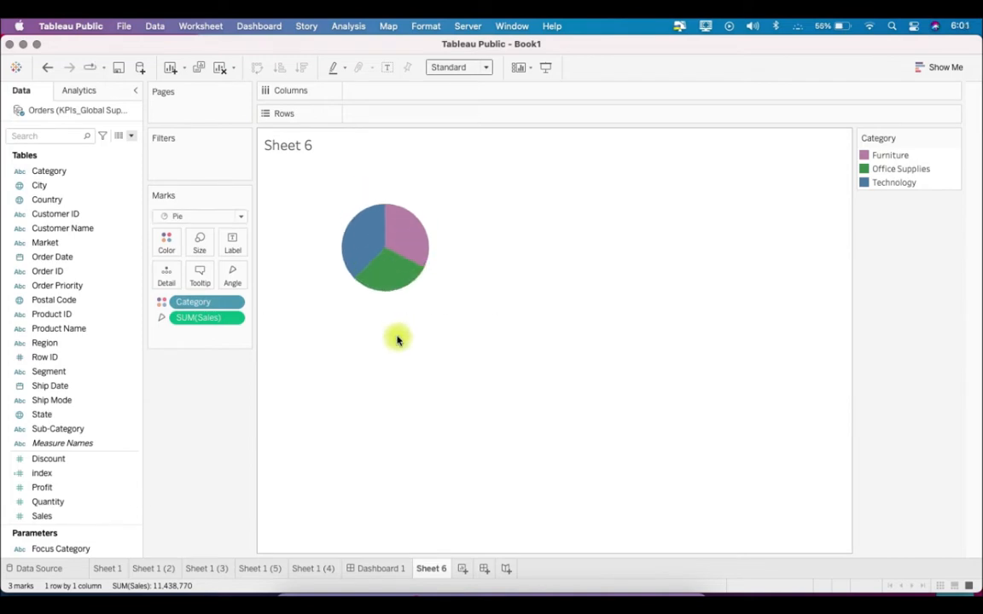
Add the ad hoc calculation min(0.0) to Columns and place a duplicate of it beside the first
double_click(396, 94)
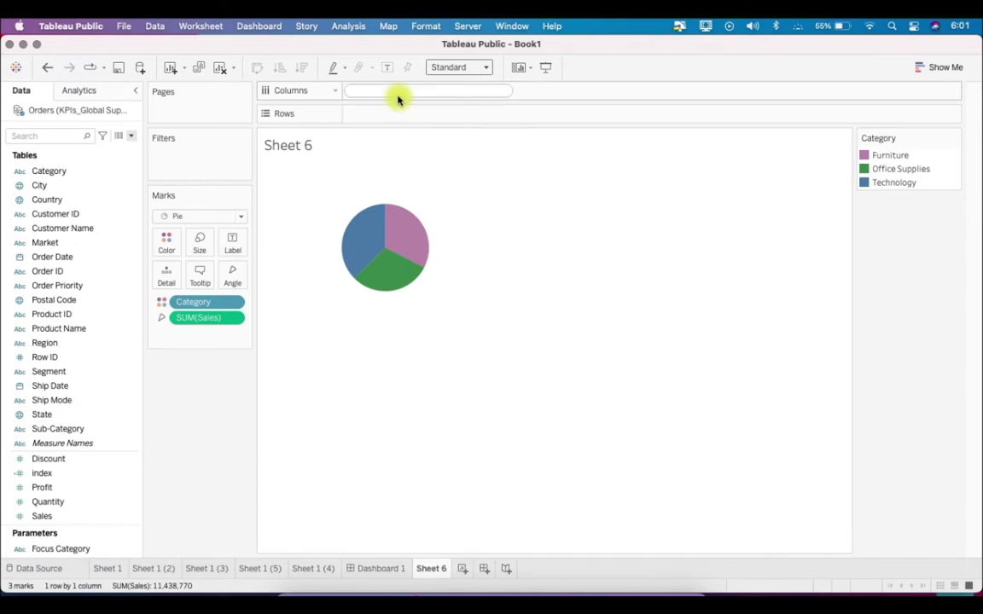
type("min(0.0)")
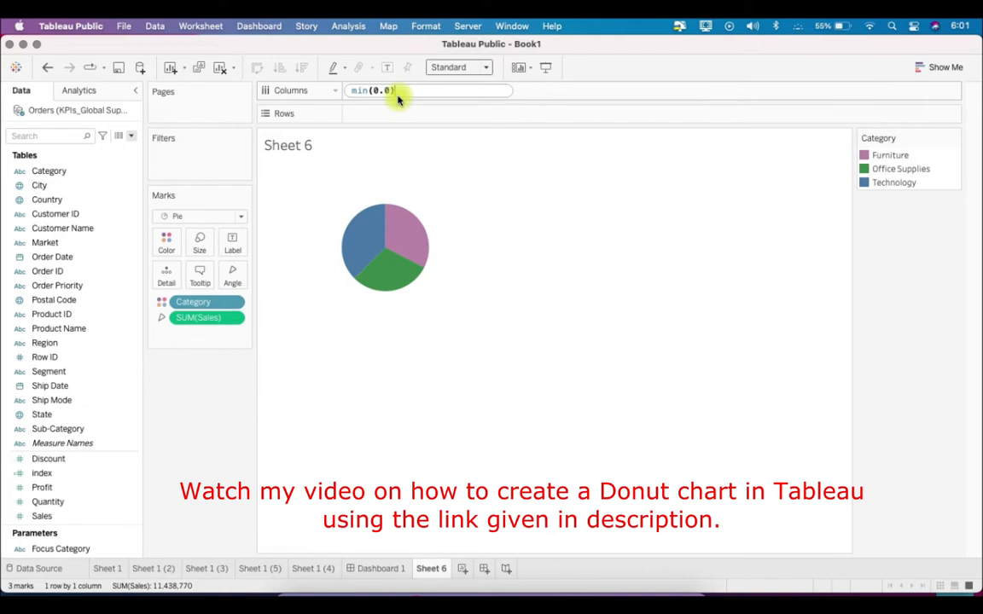
key("Return")
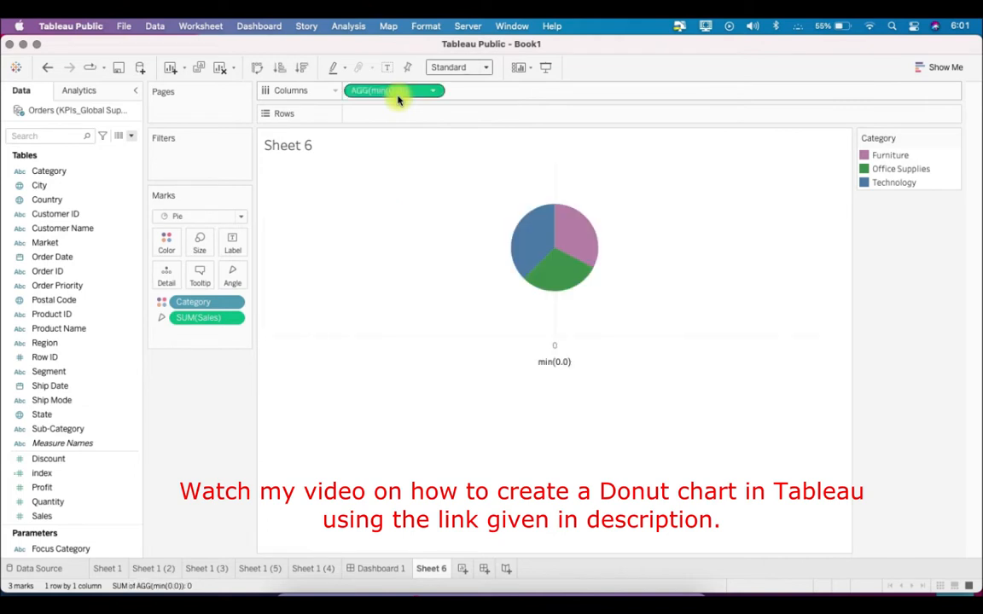
left_click_drag(422, 93, 581, 92)
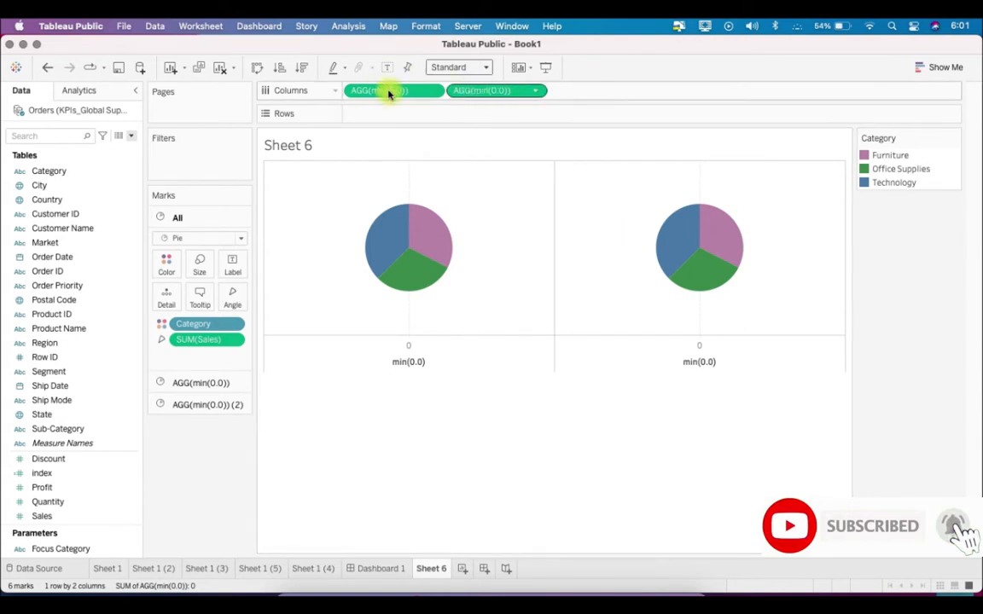
Remove Category and SUM(Sales) from the marks of the second min(0.0) pie
left_click(222, 405)
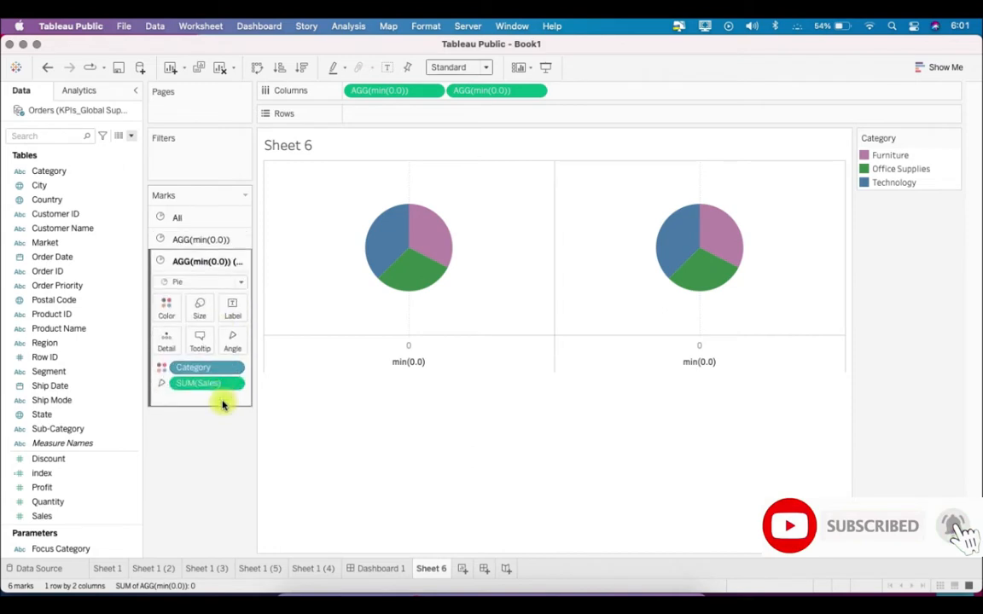
left_click_drag(208, 367, 204, 486)
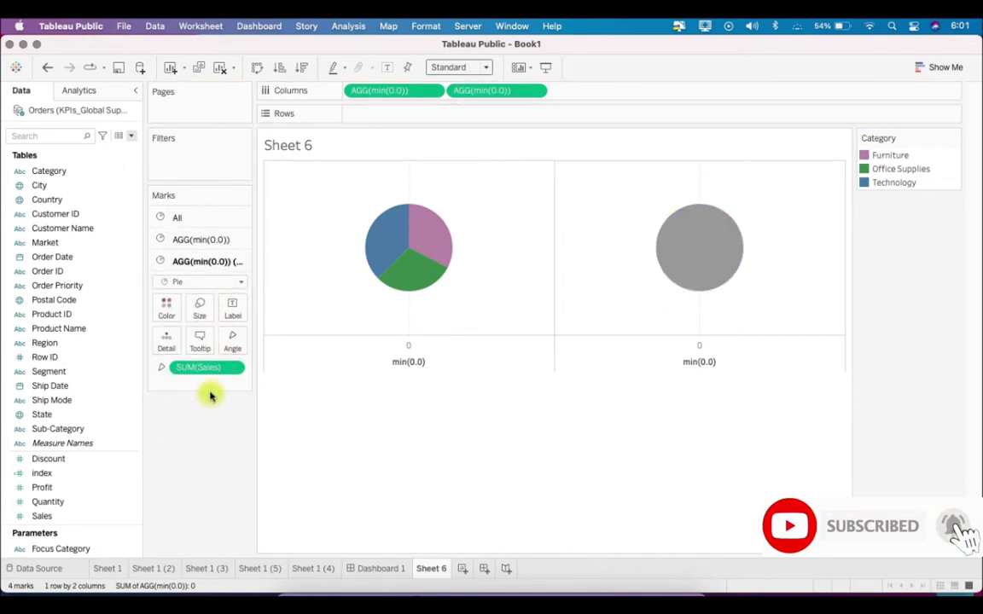
left_click_drag(205, 373, 214, 464)
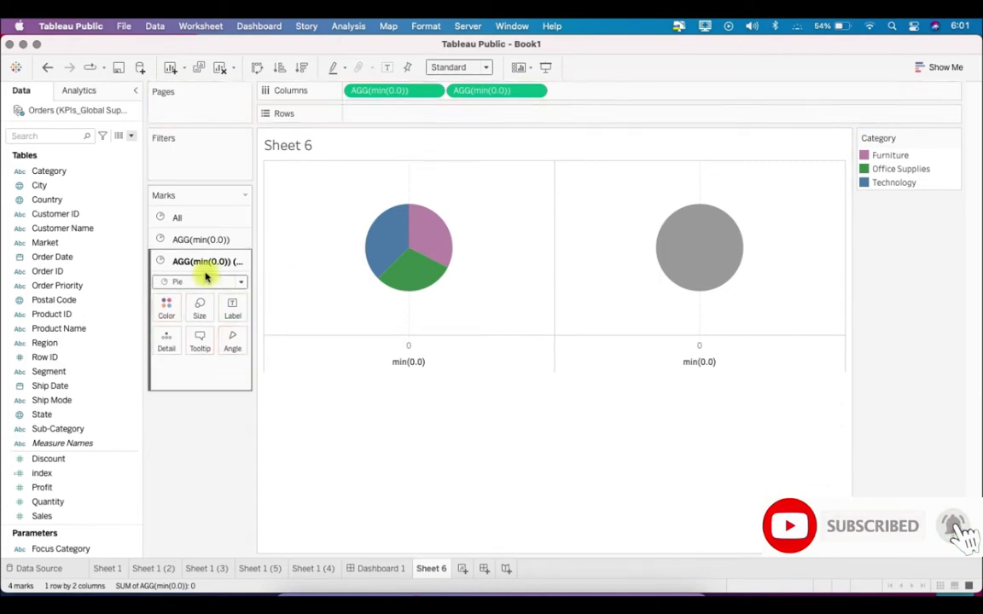
Shrink the second pie to about half the first pie's diameter and color it white
left_click(200, 309)
left_click_drag(219, 343, 213, 345)
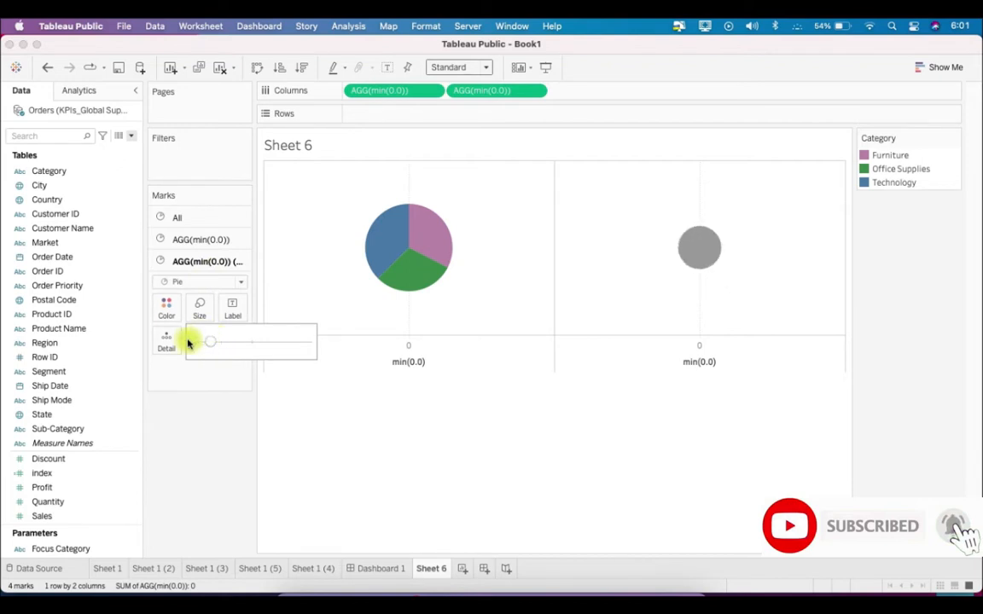
left_click(168, 307)
left_click(188, 353)
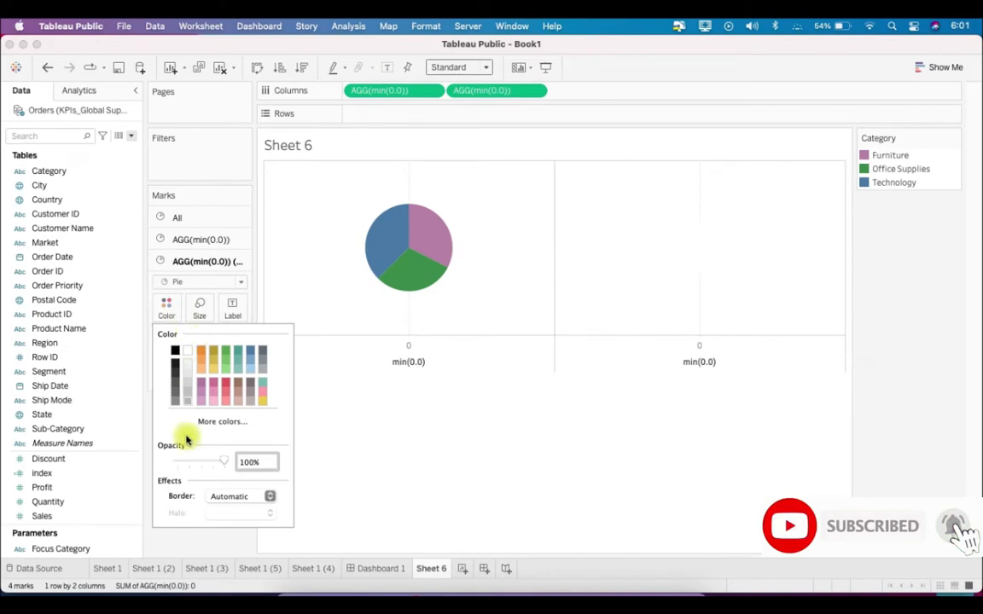
left_click(201, 551)
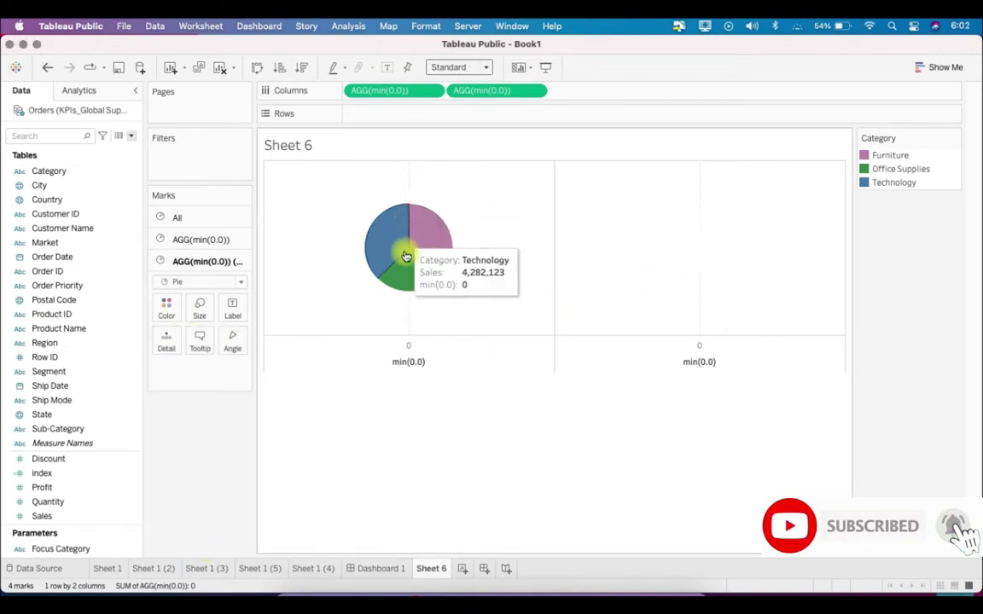
Overlay the two min(0.0) pies as a dual axis to form a donut
right_click(530, 96)
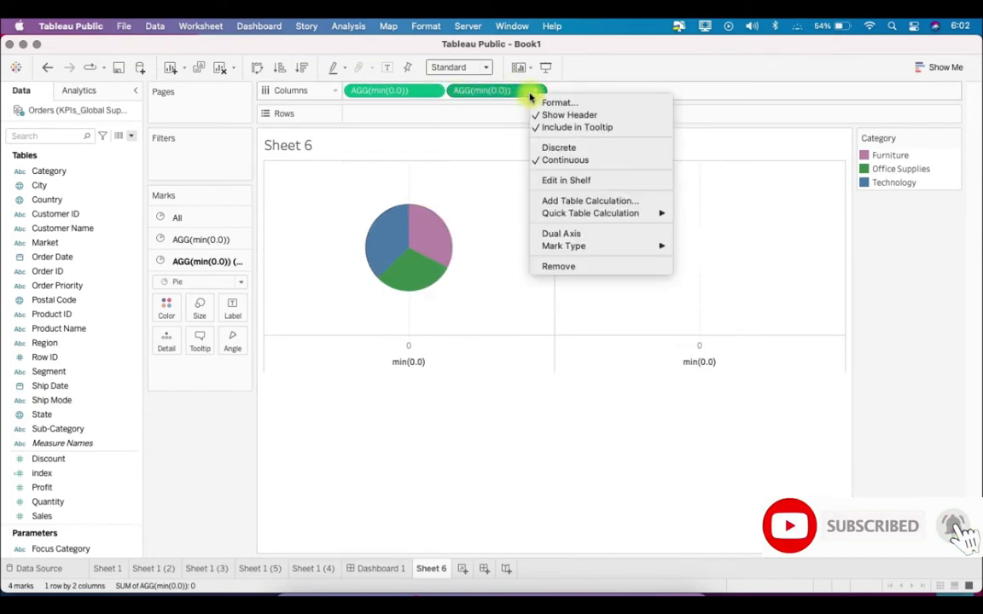
left_click(621, 237)
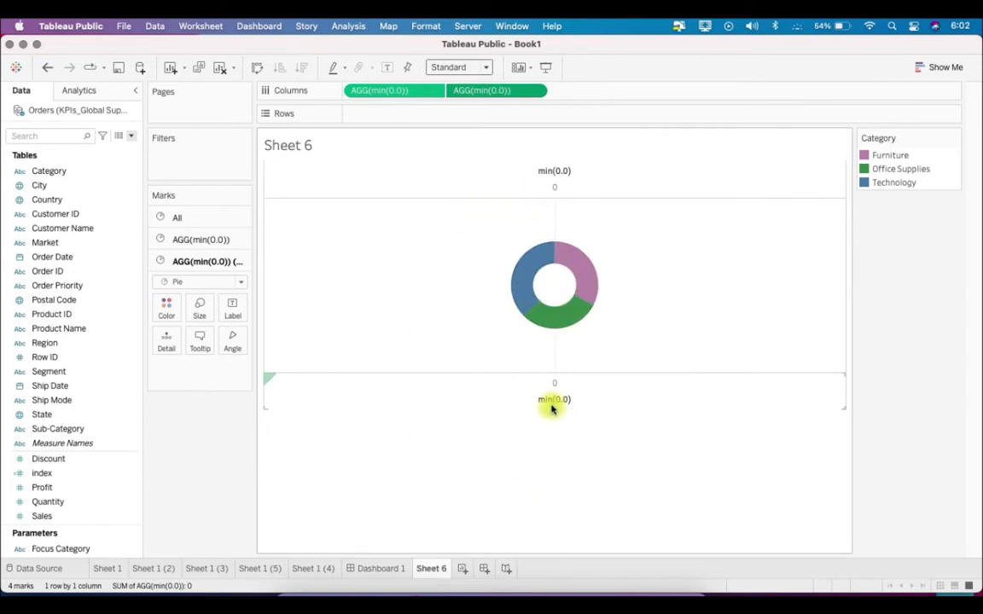
Hide the min(0.0) axis headers and the sheet title
right_click(553, 399)
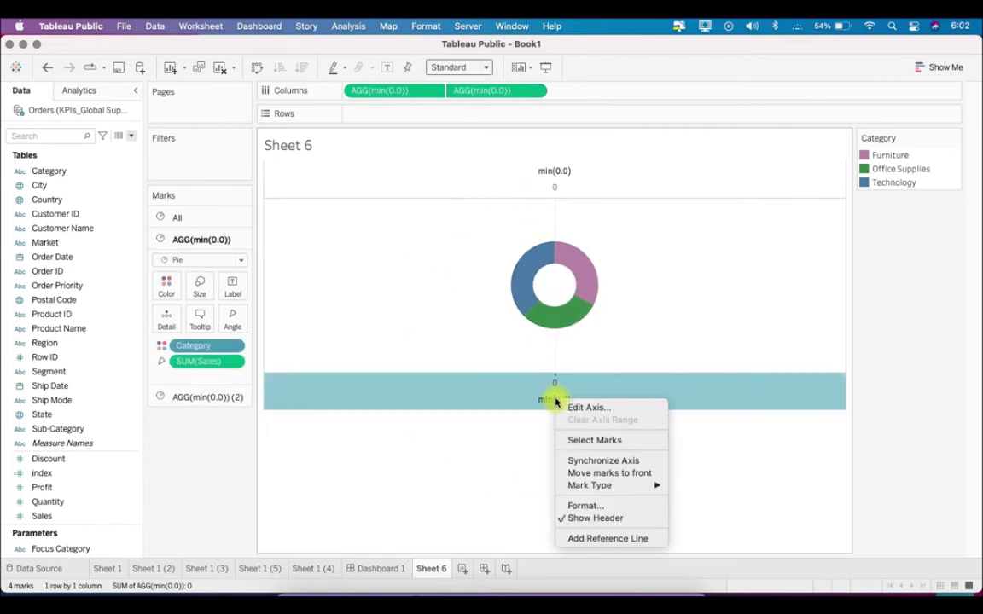
left_click(634, 519)
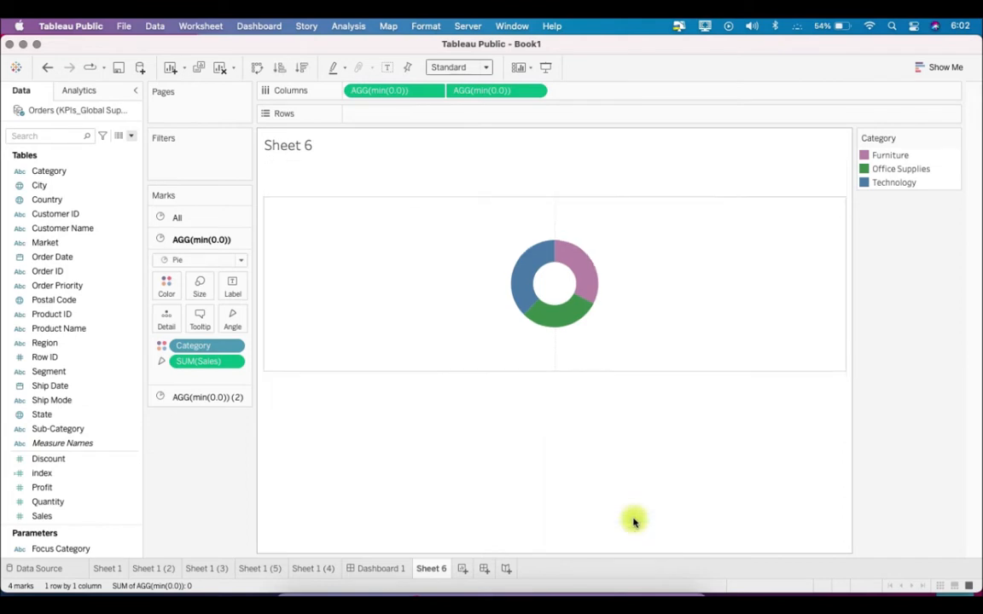
right_click(281, 138)
left_click(314, 170)
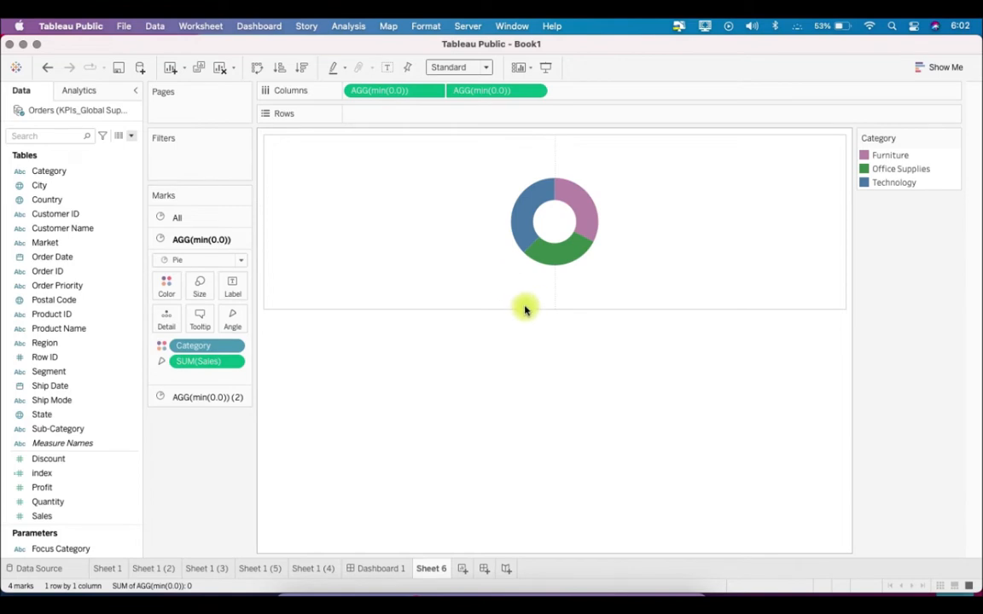
Rename Sheet 6 as Donut - Category
right_click(431, 568)
left_click(516, 430)
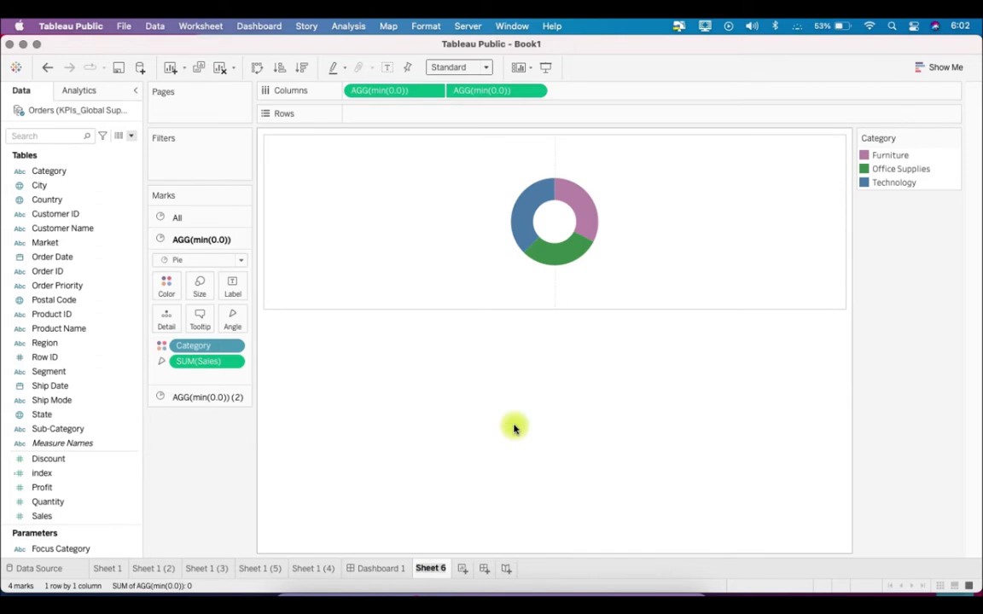
type("Donut - Category")
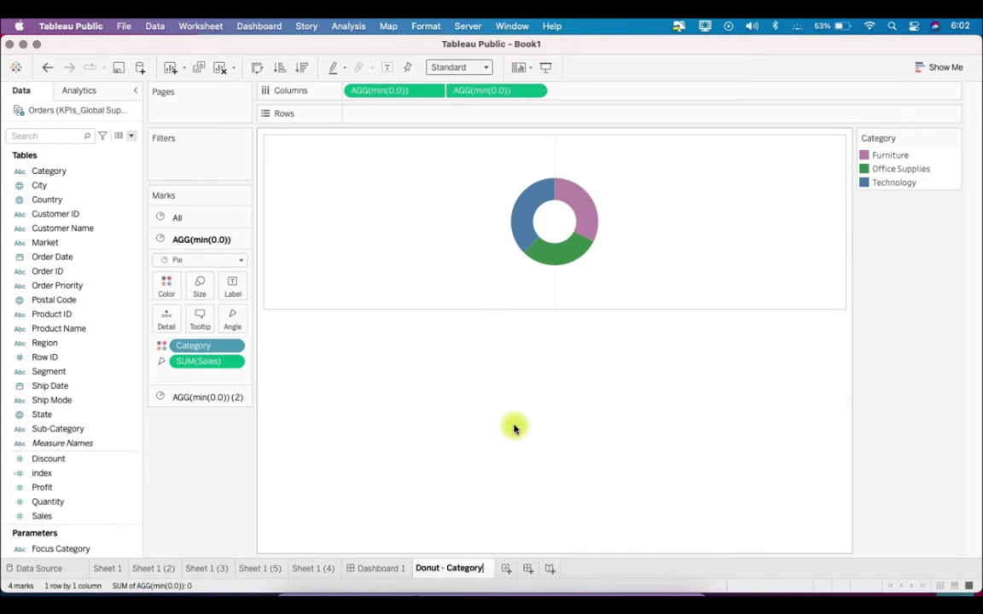
key("Return")
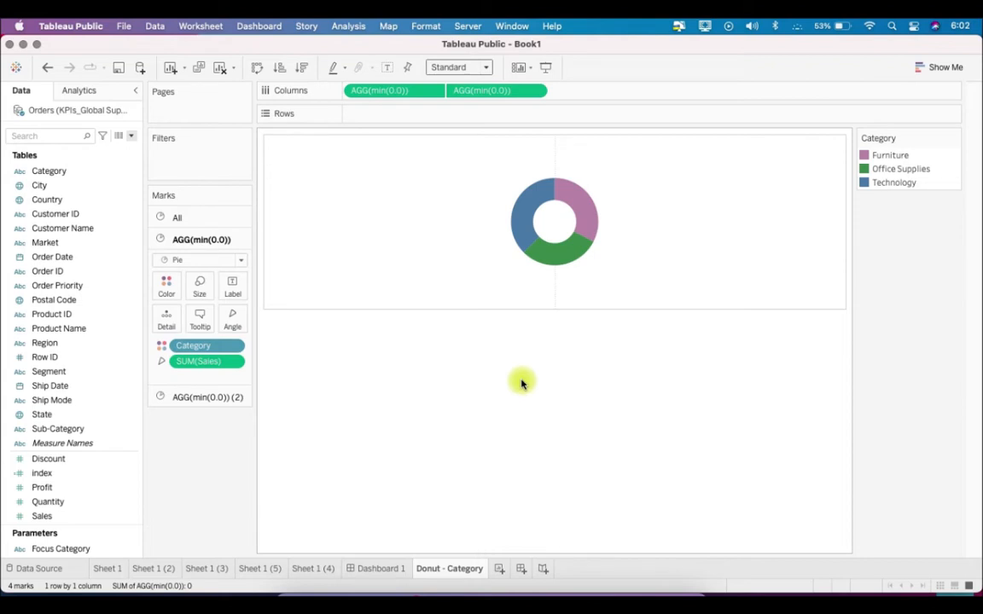
Duplicate the Donut - Category sheet and rename the copy as Donut - SubCategory
right_click(471, 571)
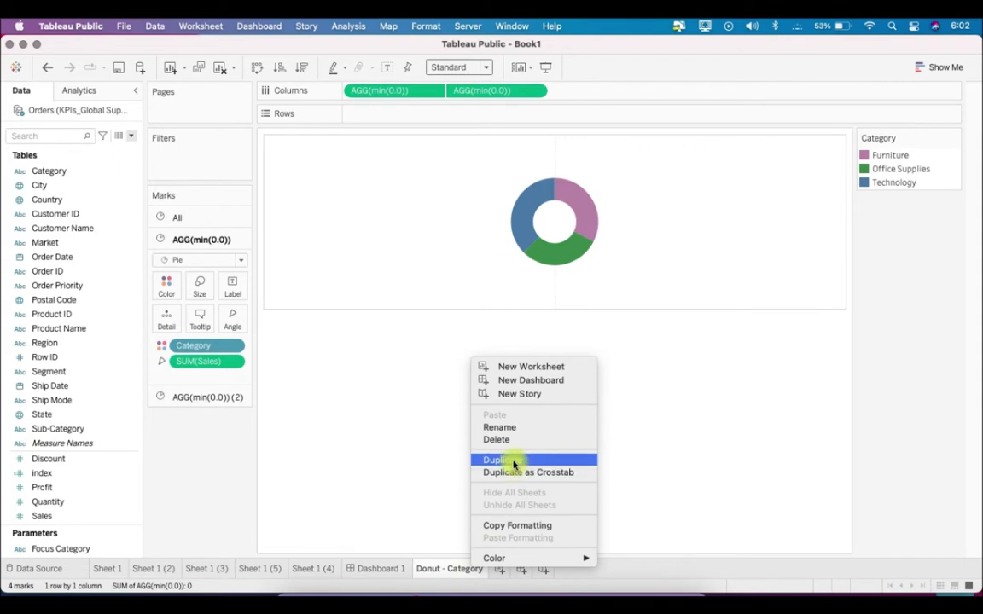
left_click(512, 461)
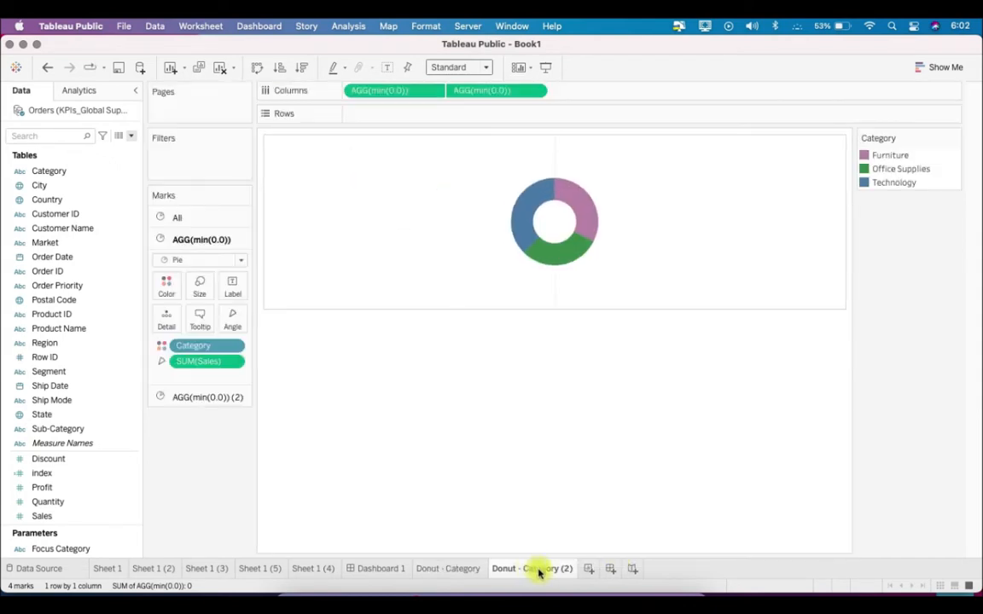
right_click(534, 567)
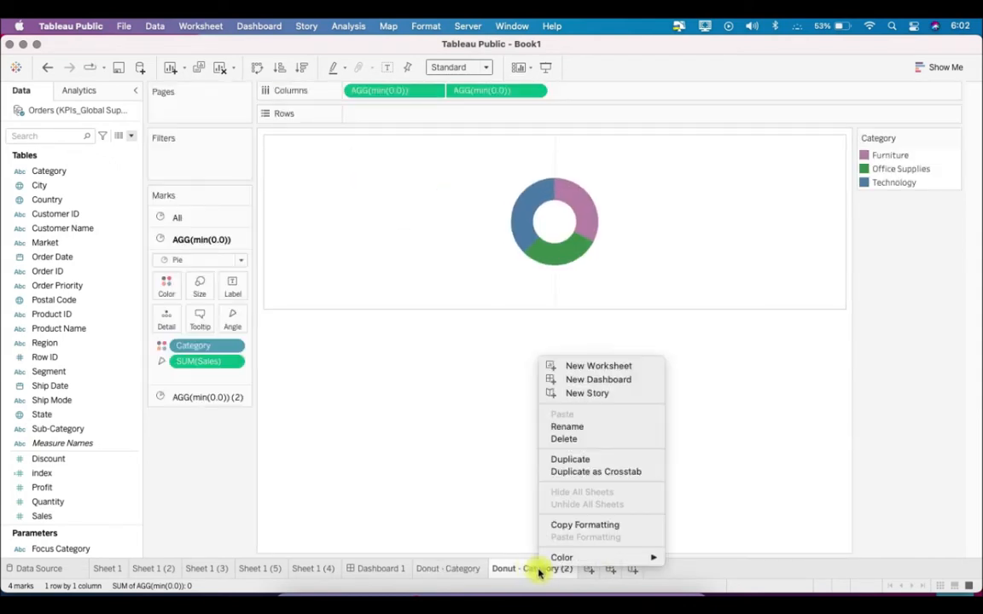
left_click(596, 427)
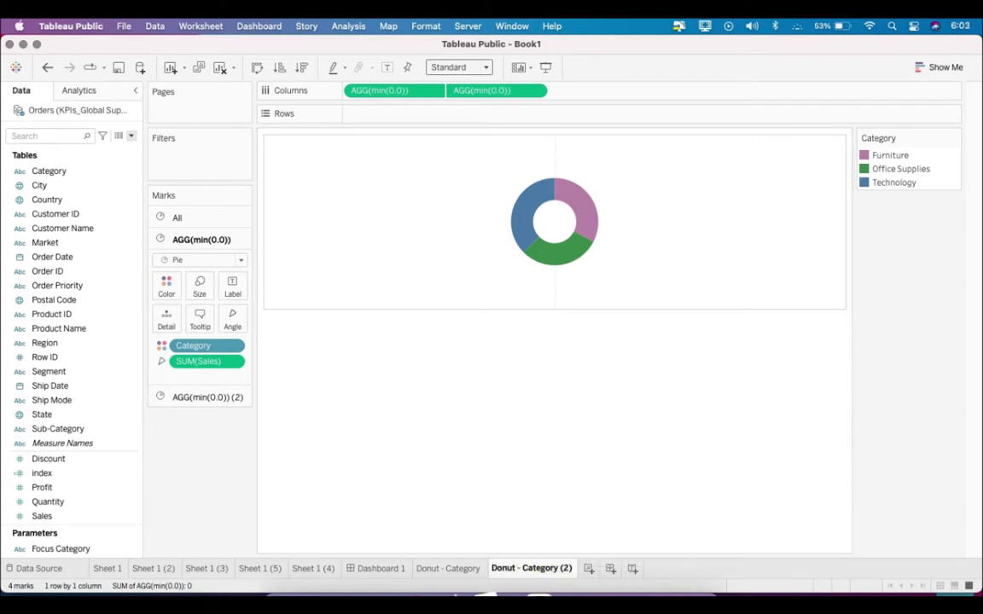
type("Sub")
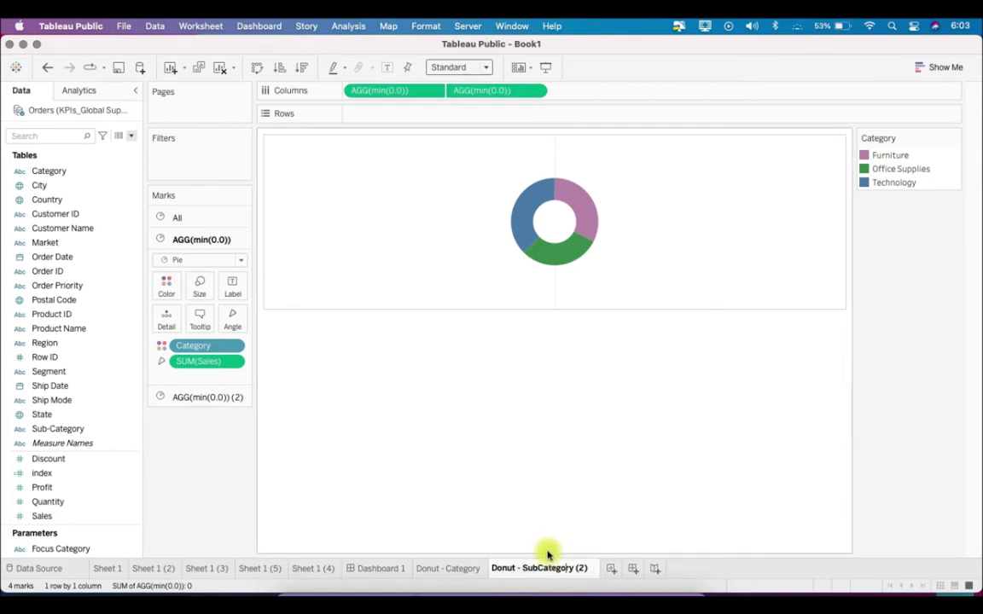
key("BackSpace")
key("BackSpace")
key("BackSpace")
key("BackSpace")
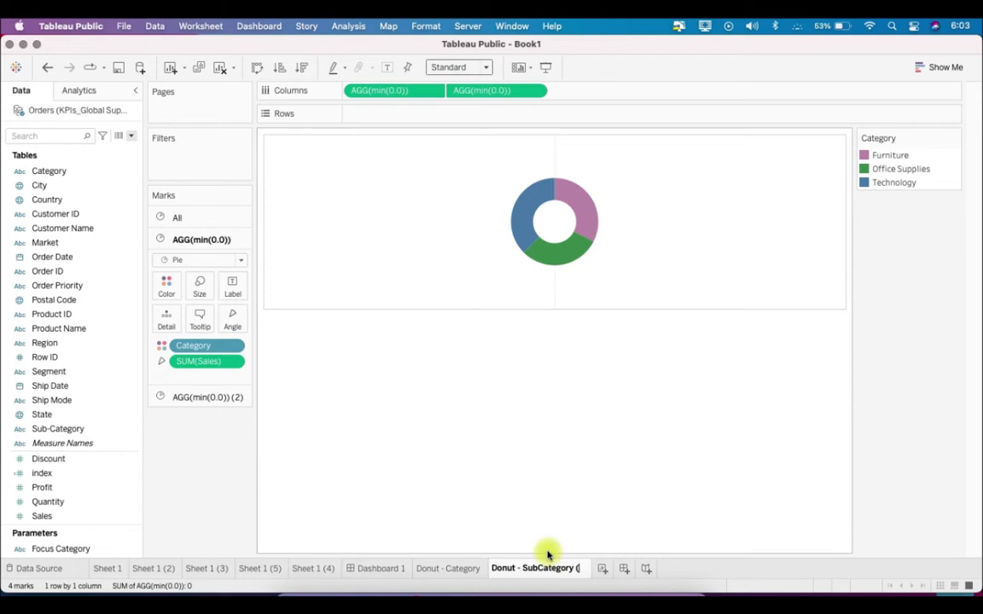
key("Return")
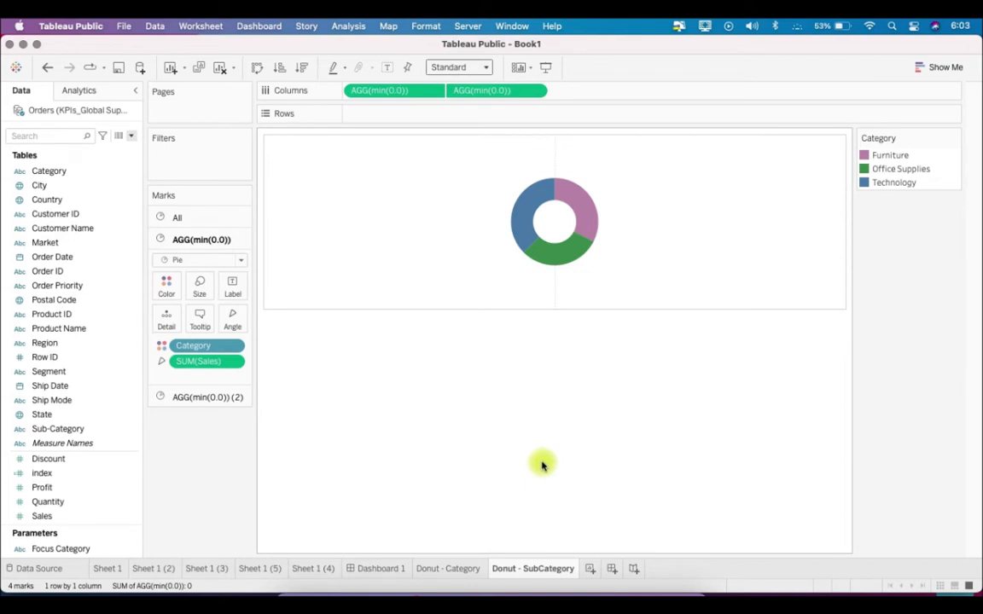
Create a parameter from the Category dimension and name it Focus Category
left_click(132, 136)
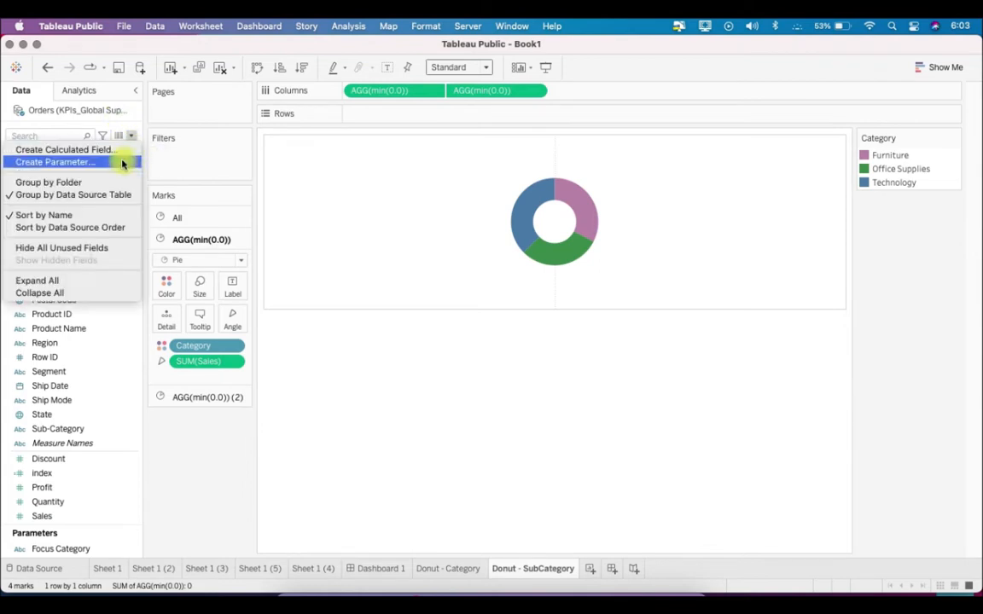
left_click(173, 160)
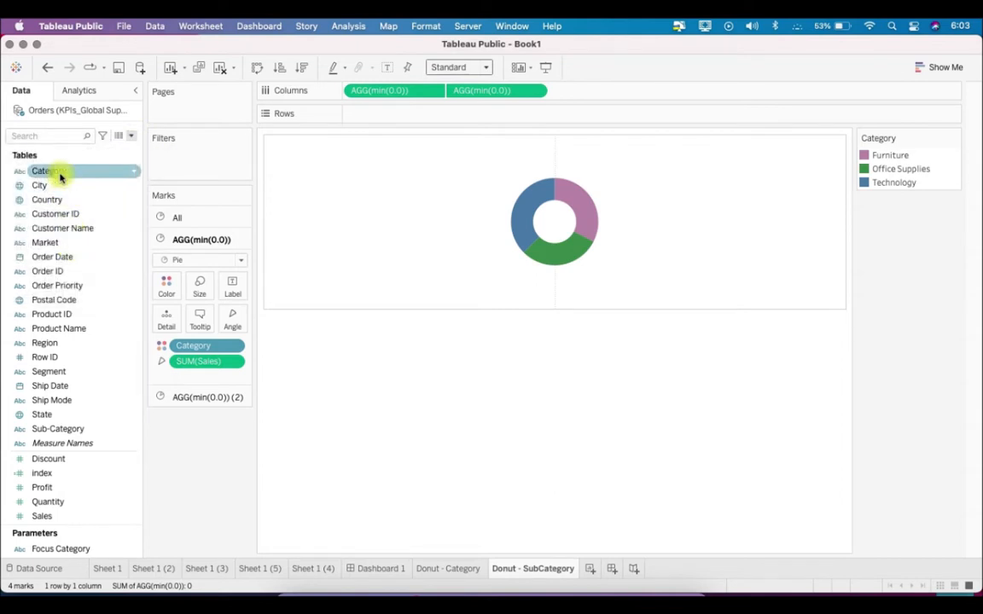
right_click(87, 172)
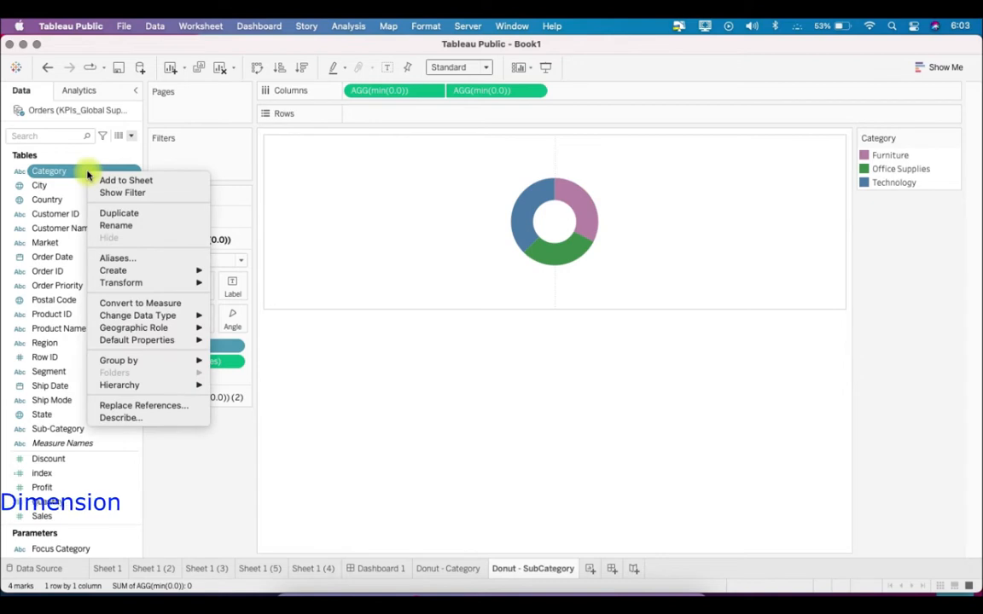
mouse_move(188, 273)
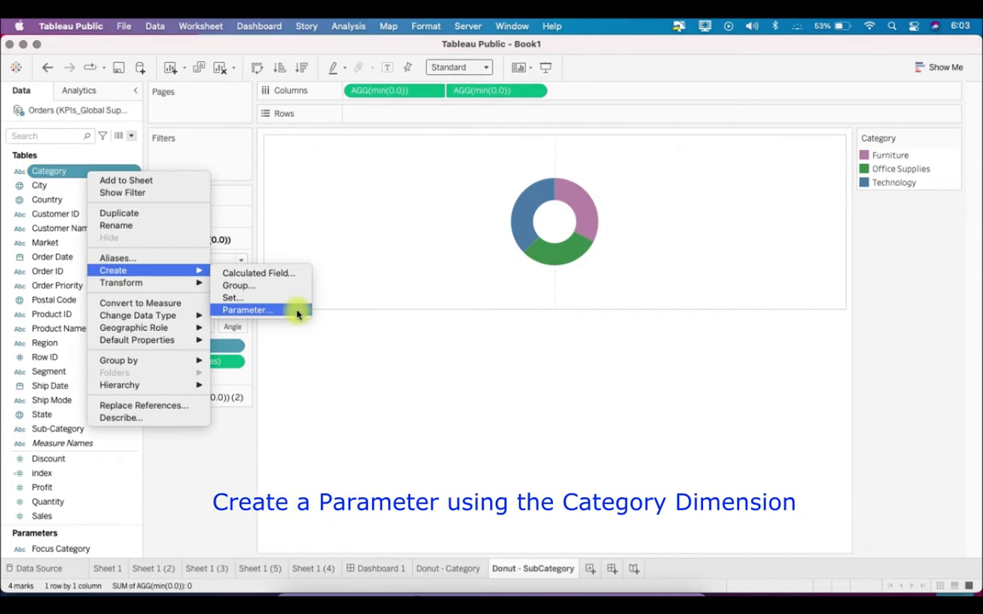
left_click(247, 309)
left_click(452, 163)
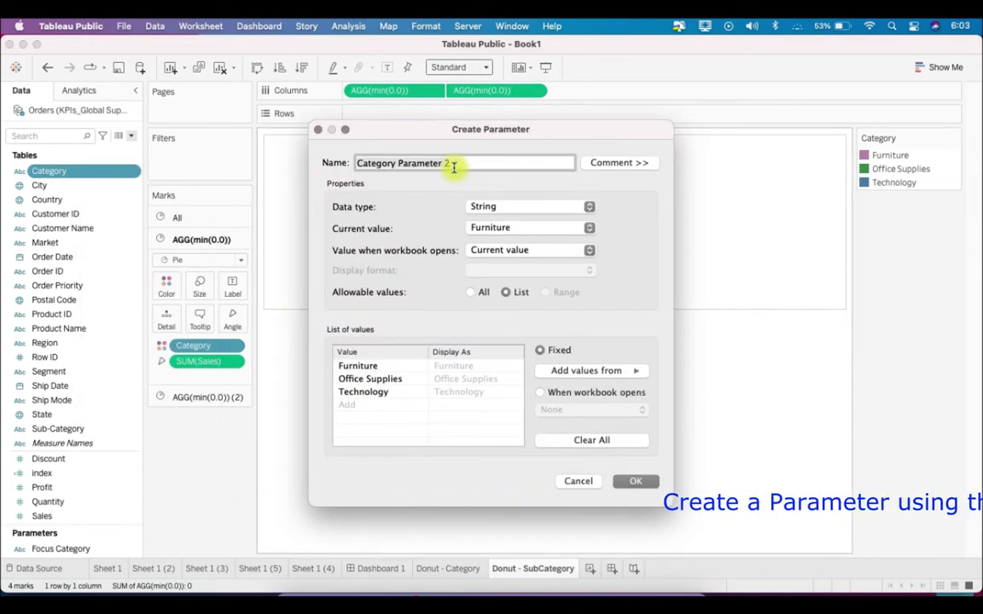
type("F")
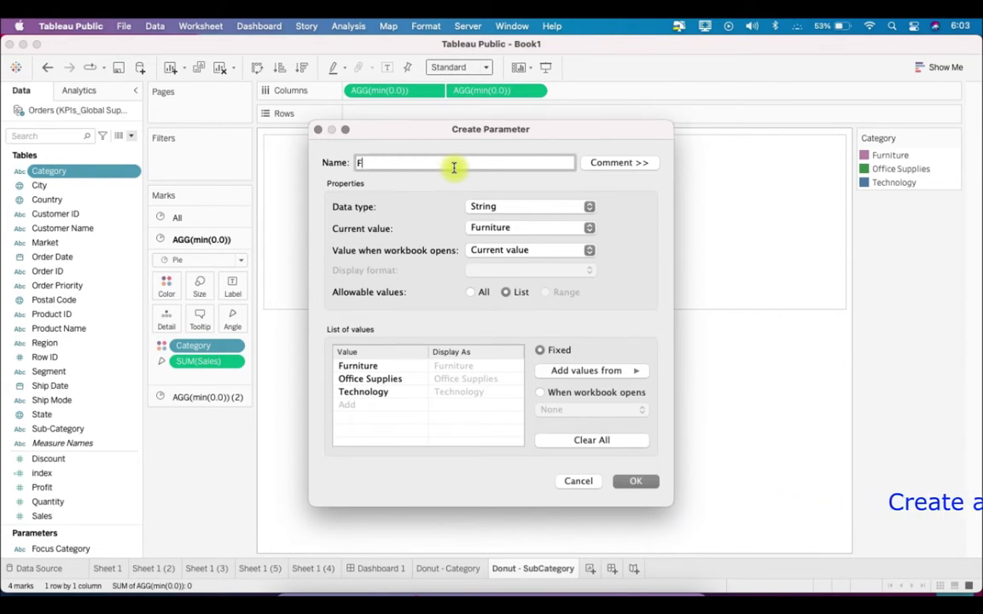
type("oc")
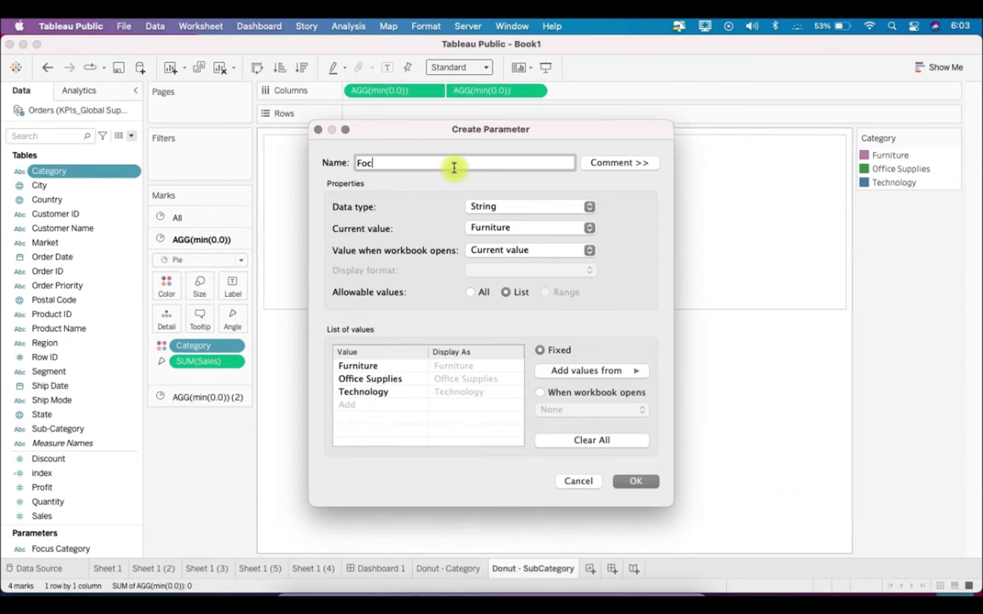
type("us Category")
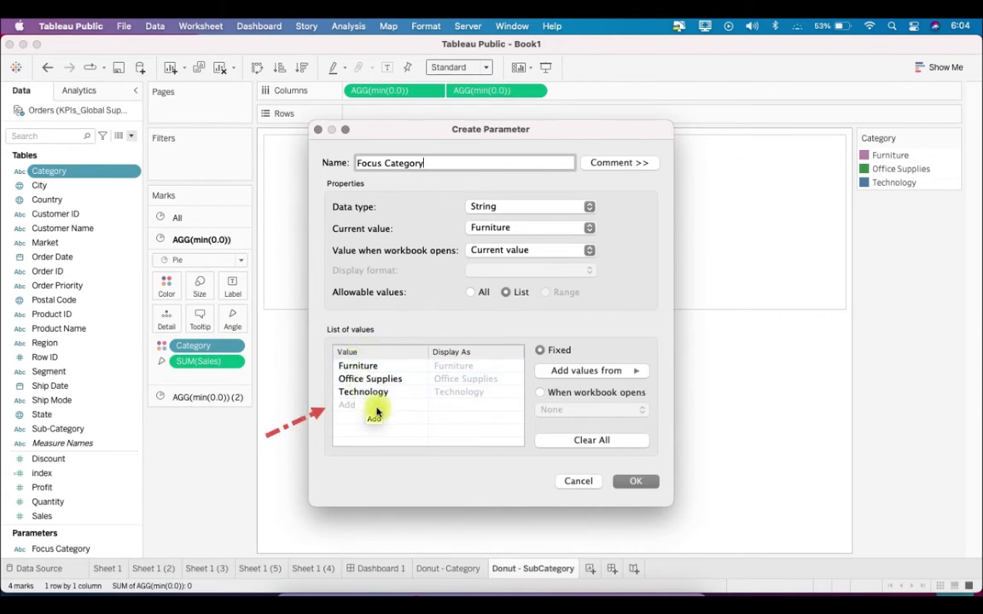
Add Reset to the Focus Category parameter's list of values and save the parameter
left_click(375, 406)
type("R")
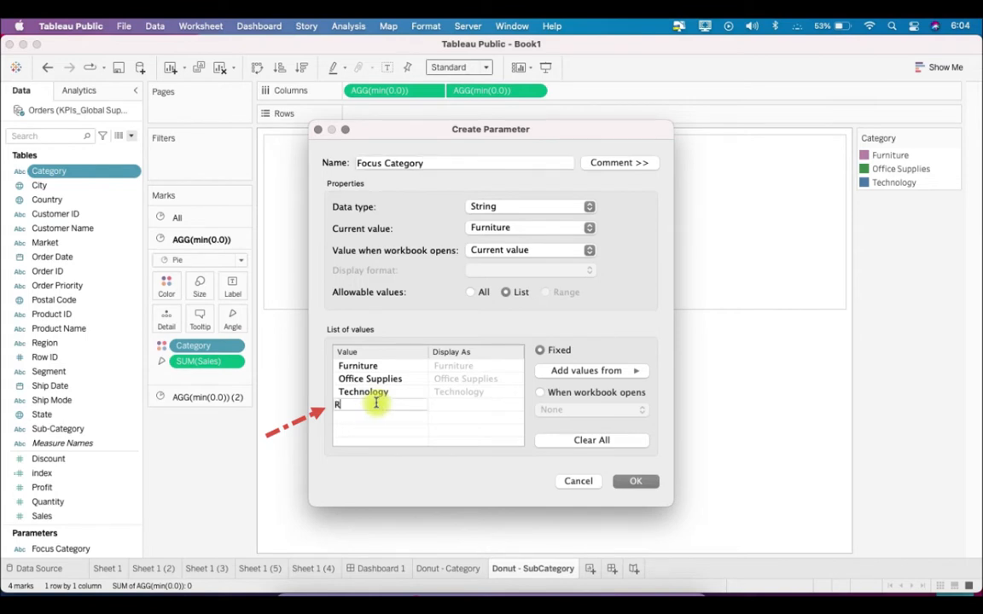
type("est")
key("Return")
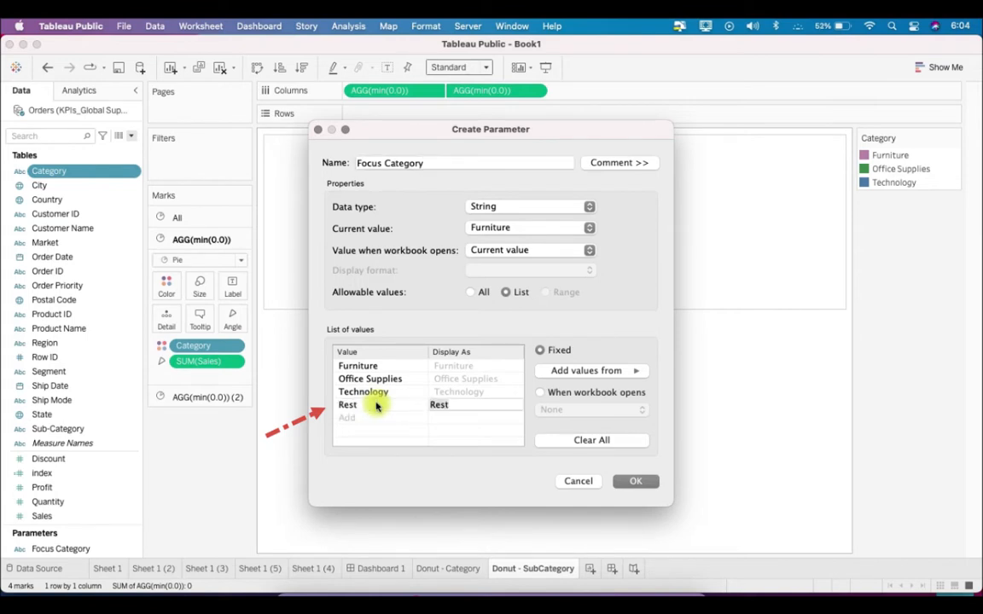
left_click(376, 404)
key("BackSpace")
key("BackSpace")
key("BackSpace")
key("BackSpace")
type("Reset")
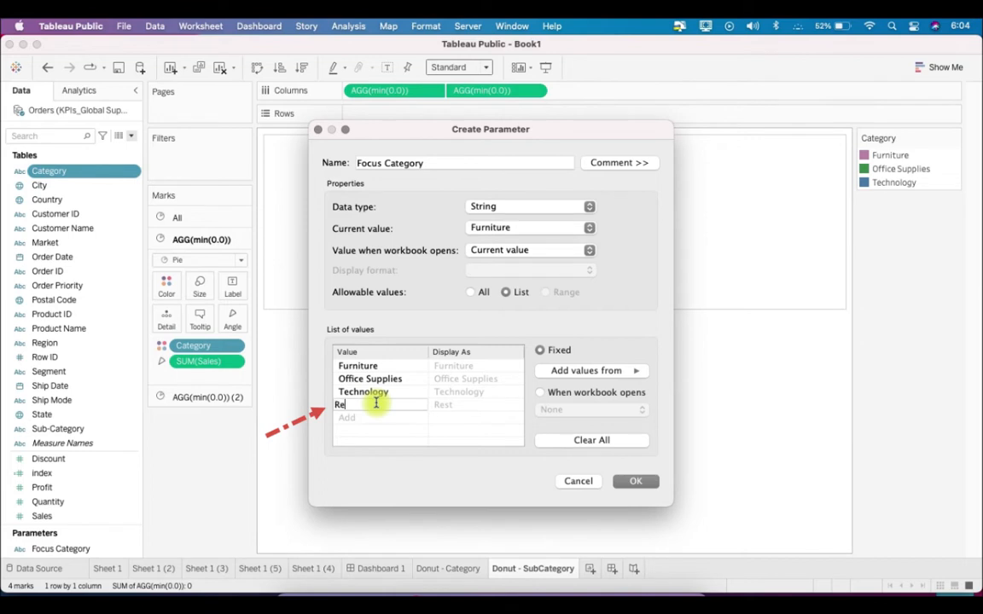
key("Return")
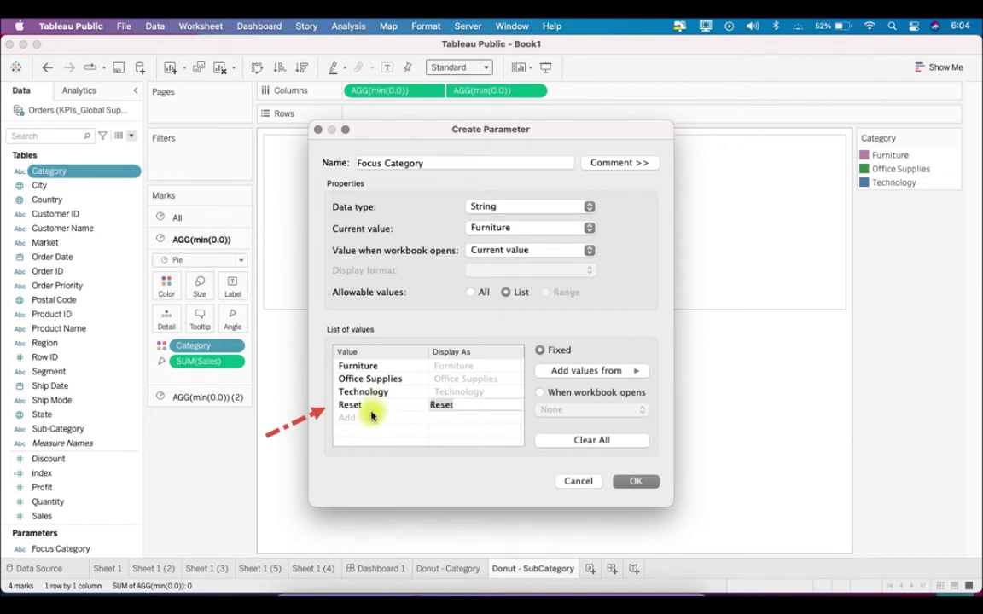
left_click(375, 415)
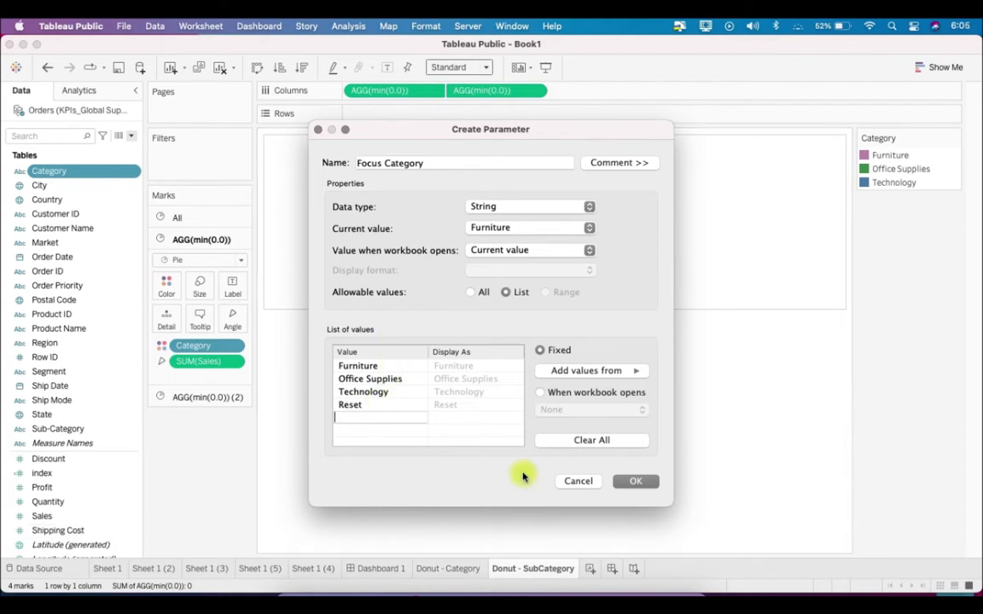
left_click(635, 482)
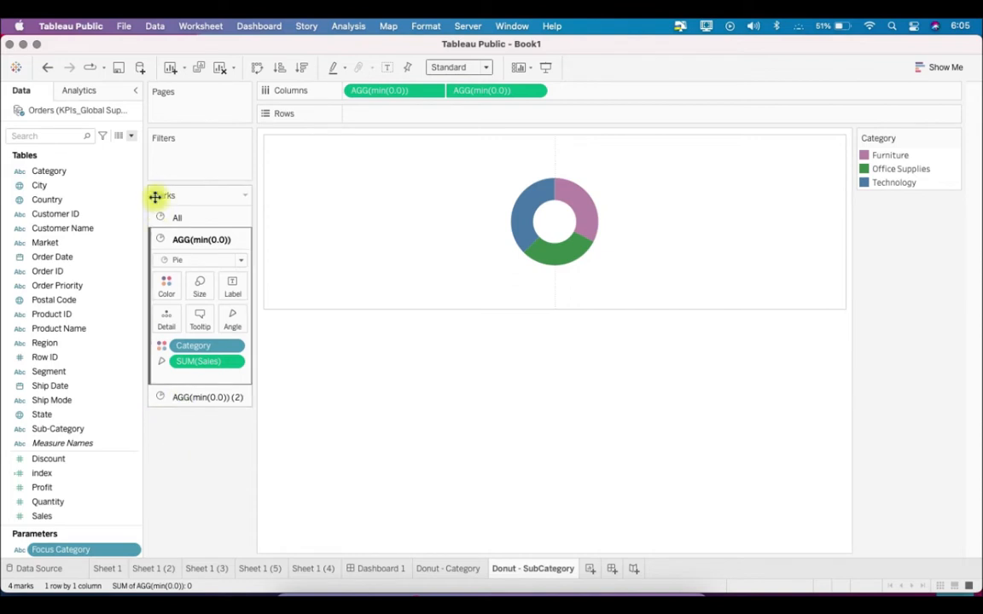
Create a calculated field with the formula [Focus Category] = [Category]
left_click(131, 136)
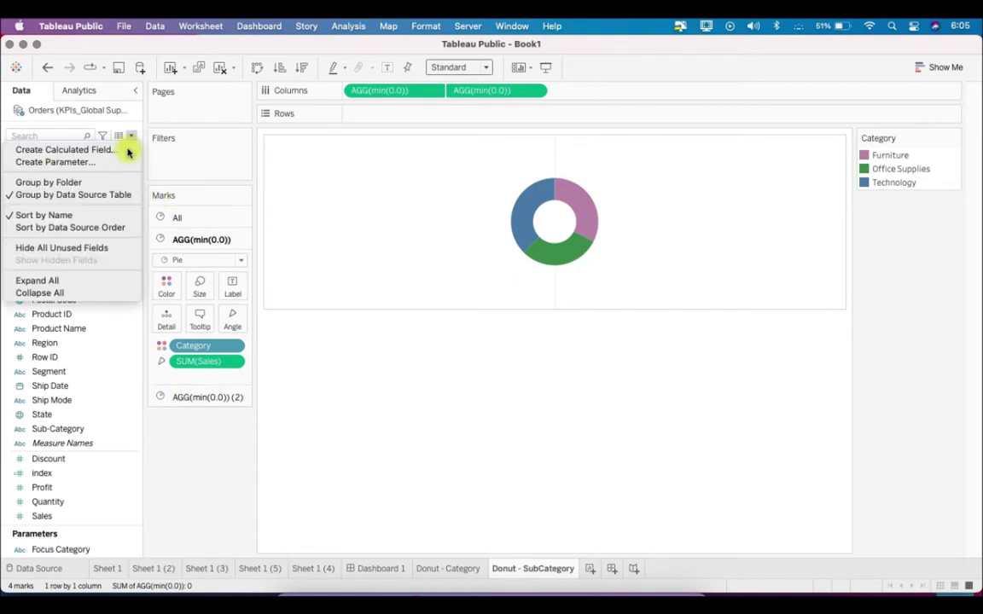
left_click(126, 150)
left_click_drag(381, 283, 489, 377)
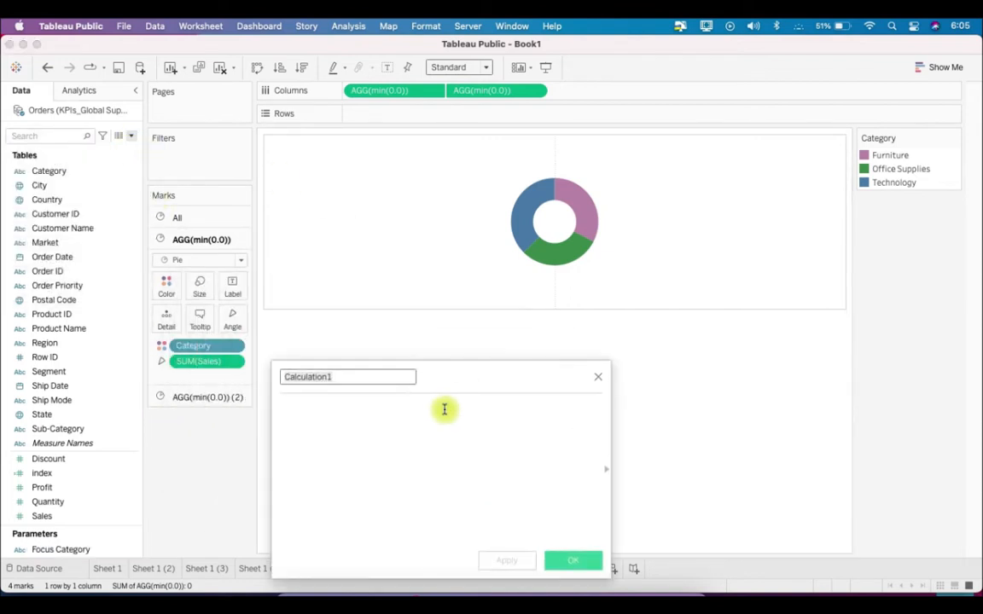
left_click(438, 413)
type("foc")
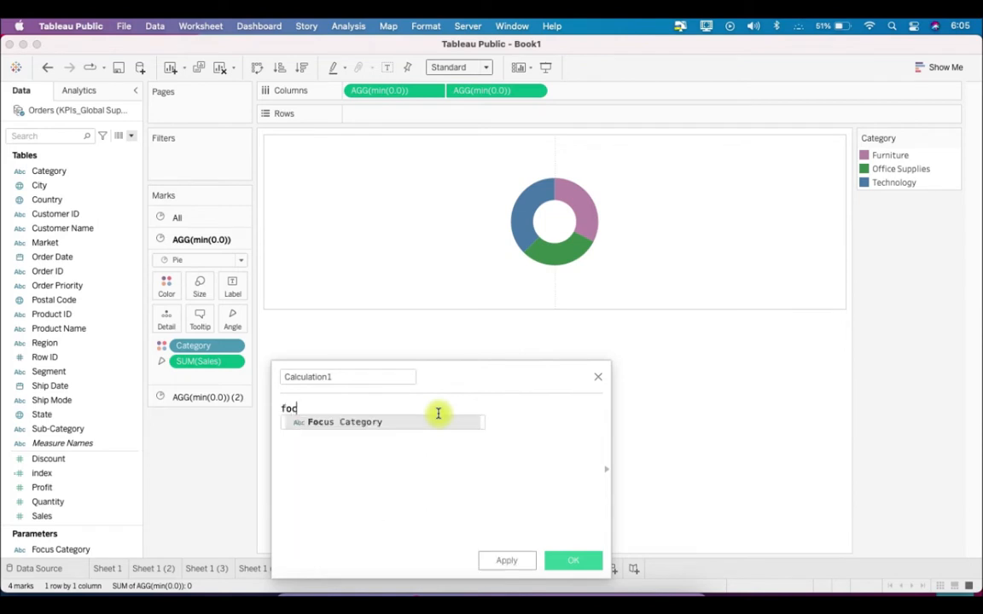
key("Return")
type("= cat")
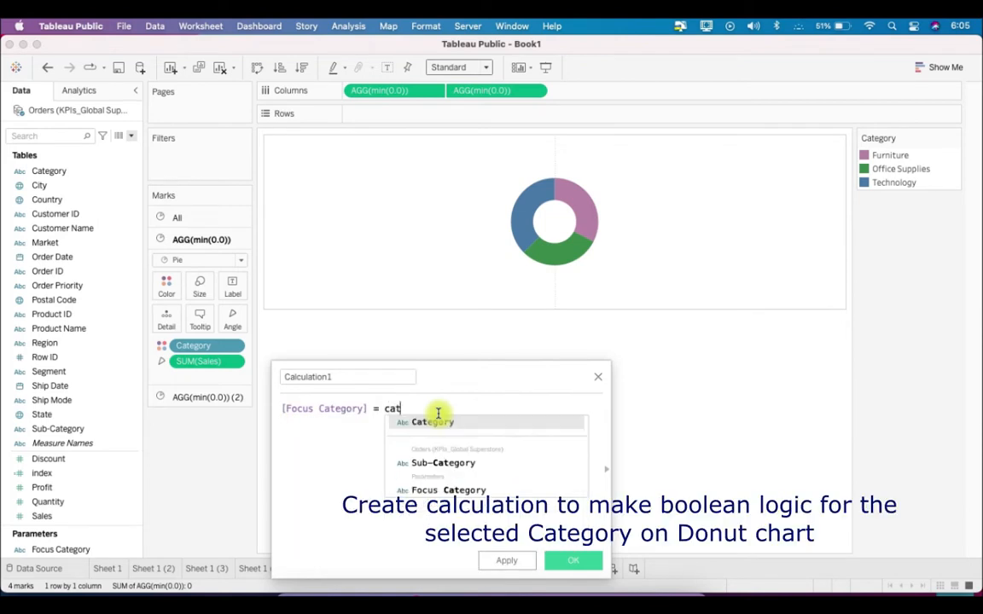
key("Return")
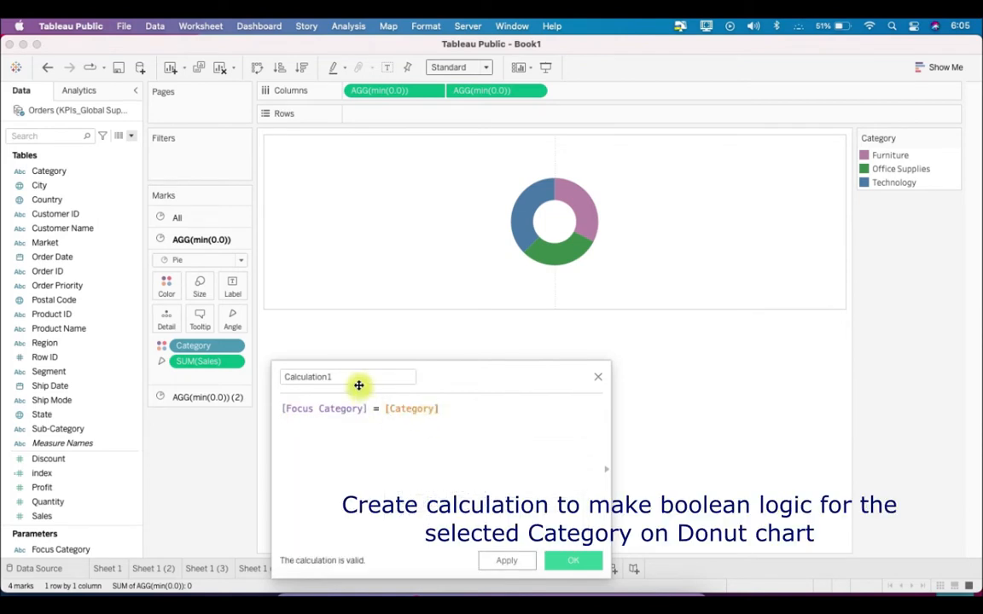
Name the calculated field Category Filter and save it
type("Category Filter")
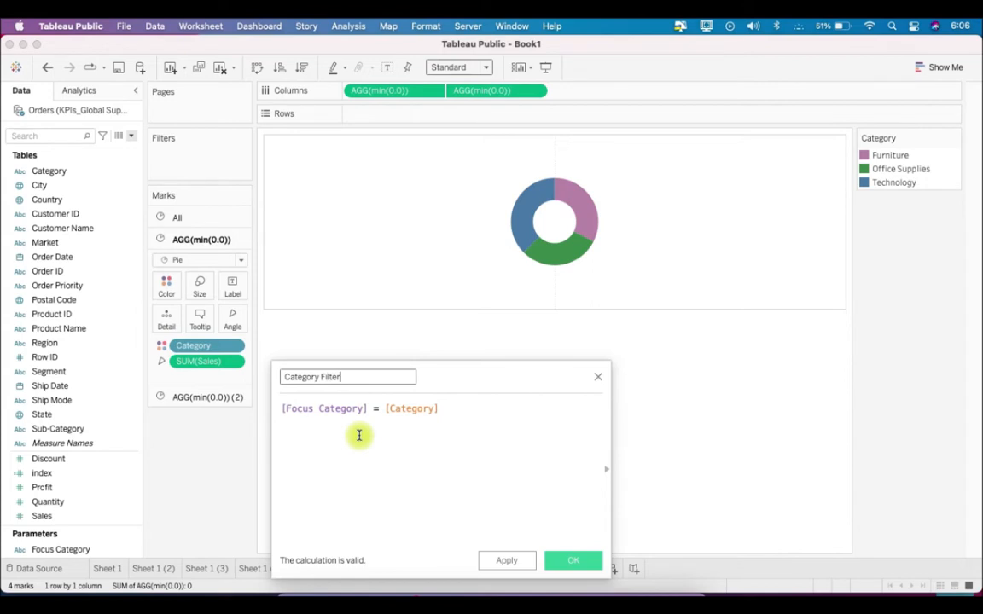
left_click_drag(443, 410, 273, 395)
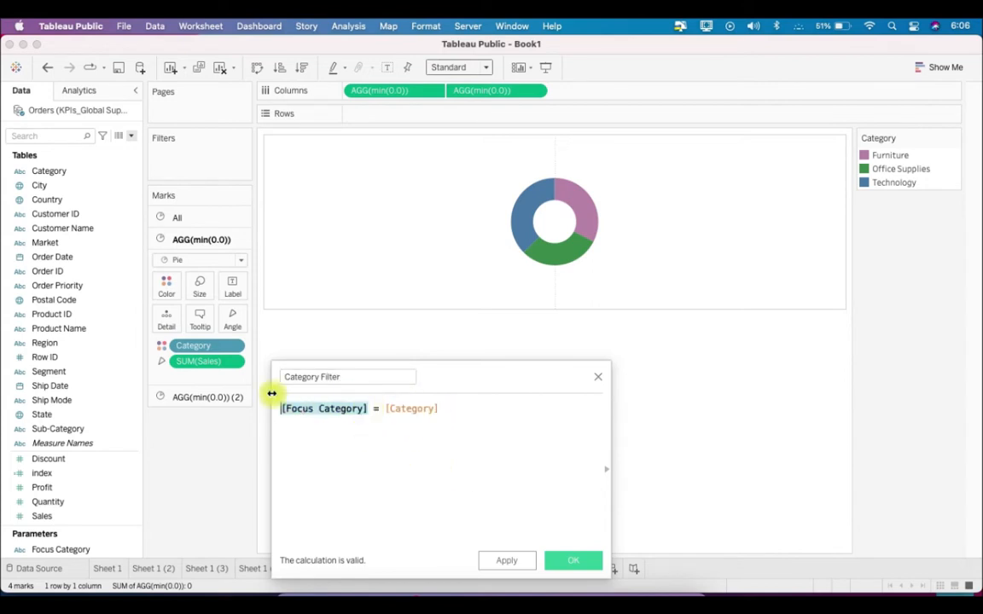
left_click(390, 466)
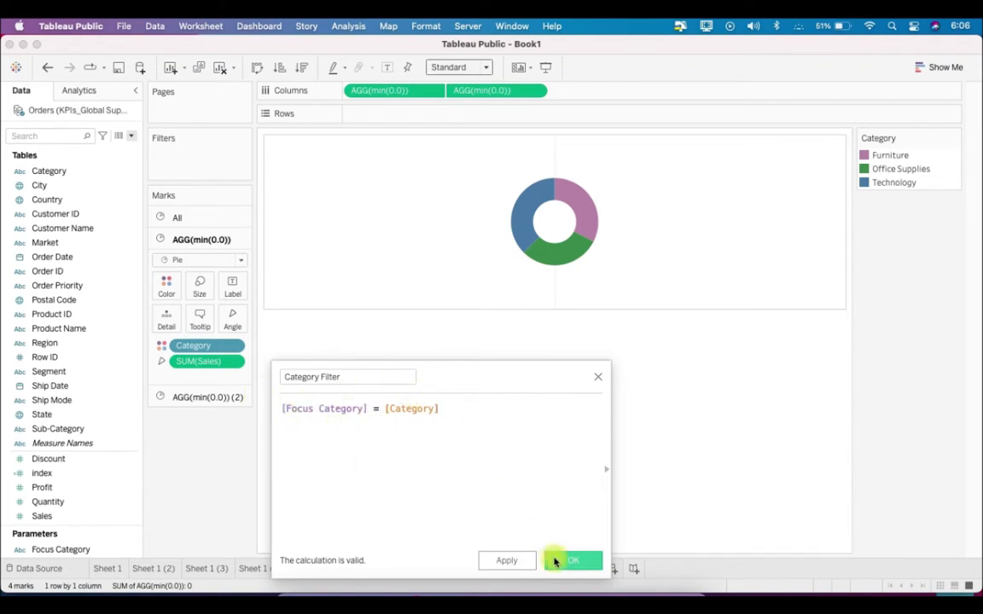
left_click(556, 561)
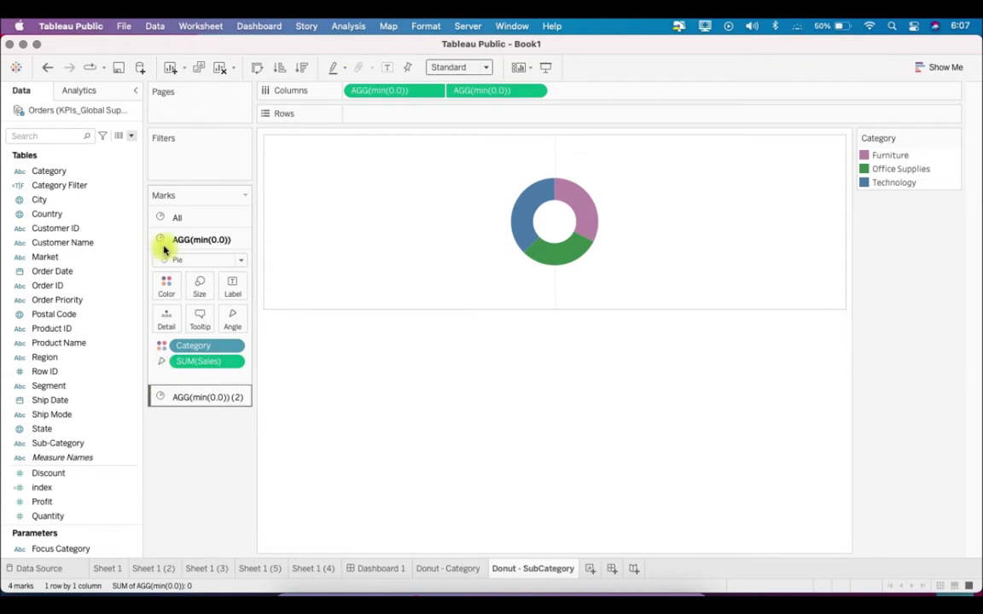
Start another calculated field and name it Category Filter Color
left_click(131, 135)
left_click(130, 150)
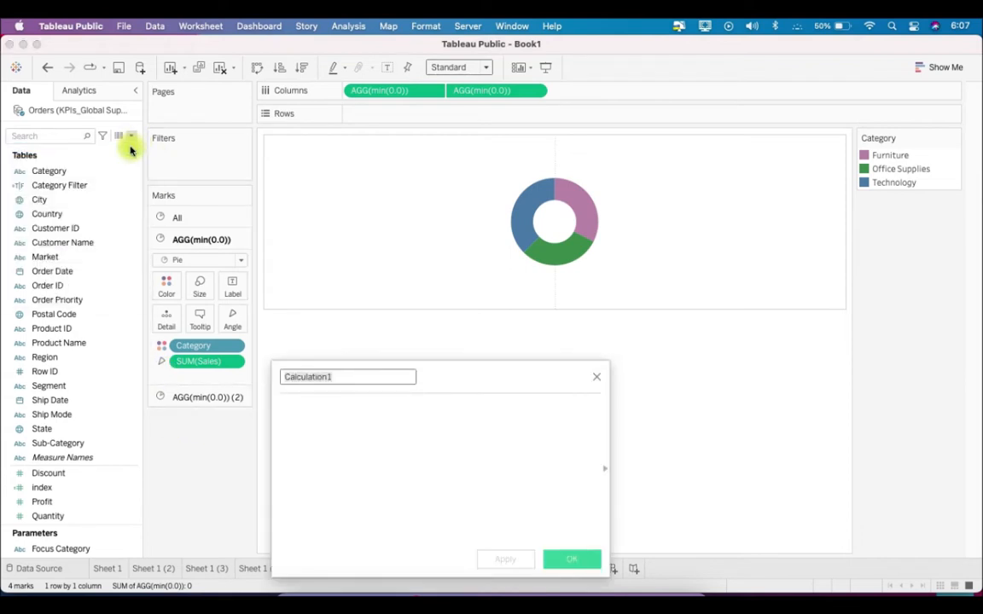
type("C")
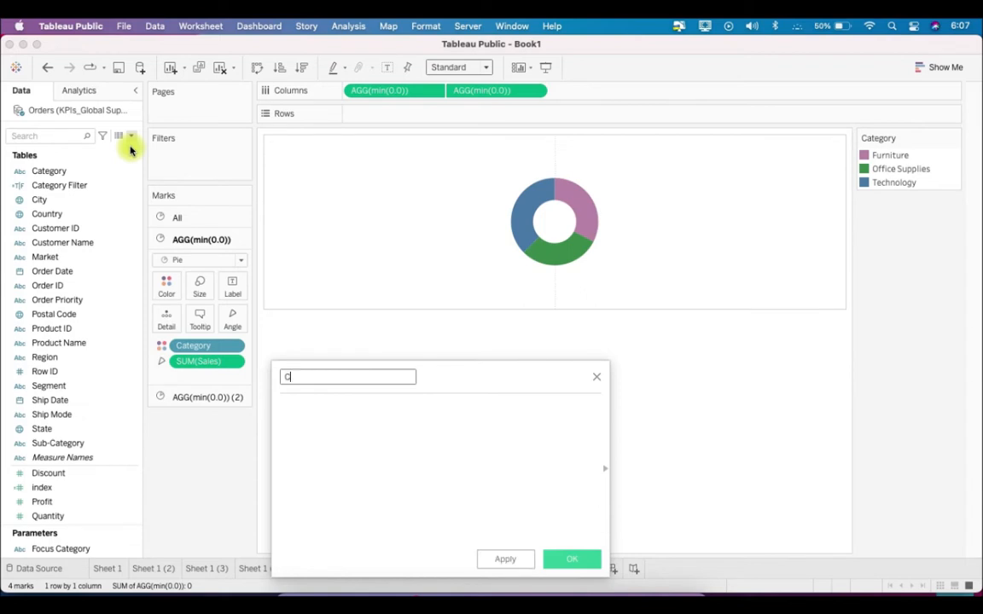
type("ategory Filter Color")
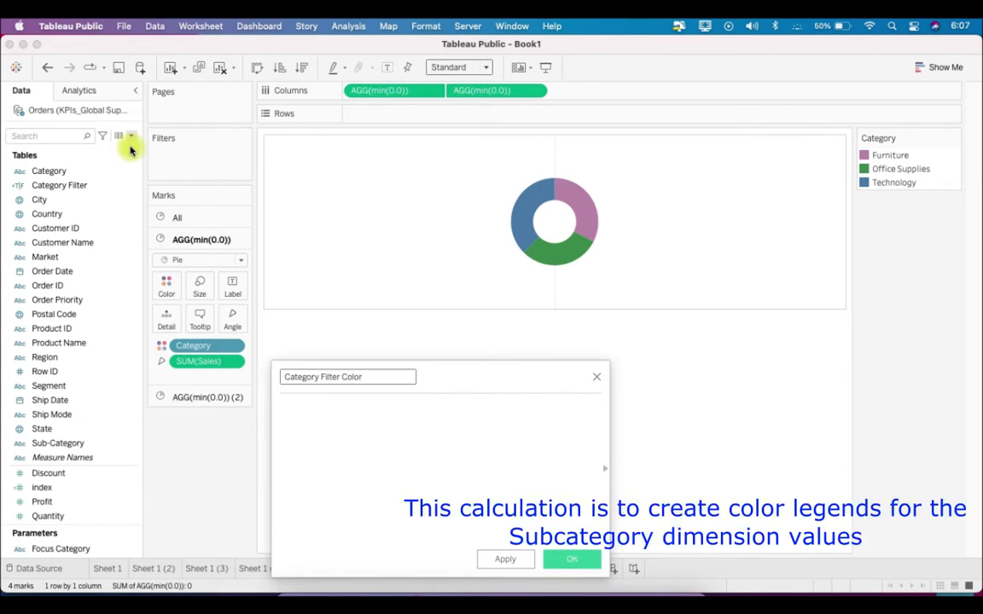
Enter the formula STR([Category Filter])+[Category] for Category Filter Color and save the calculated field
left_click(357, 402)
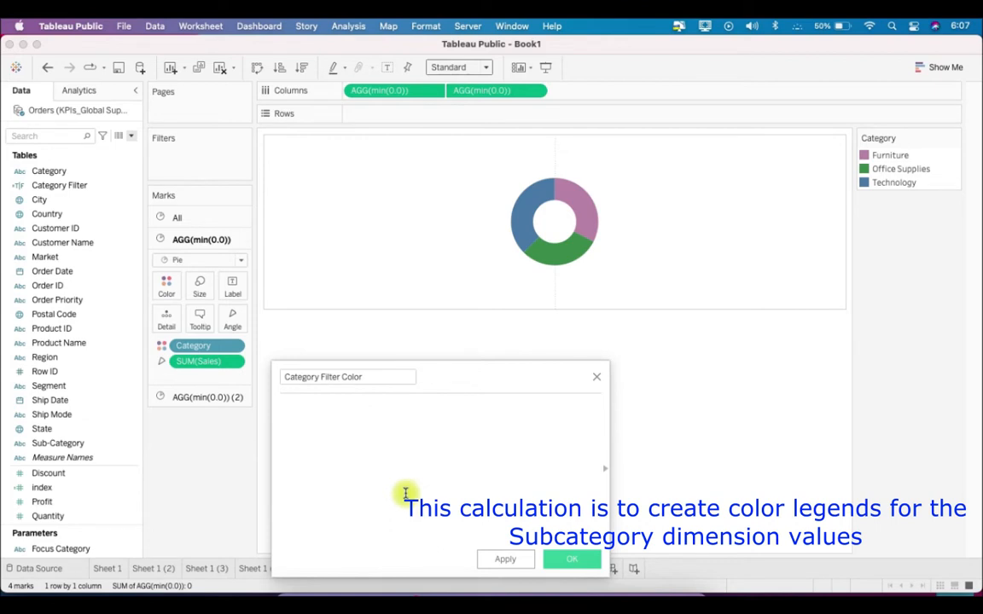
type("STR")
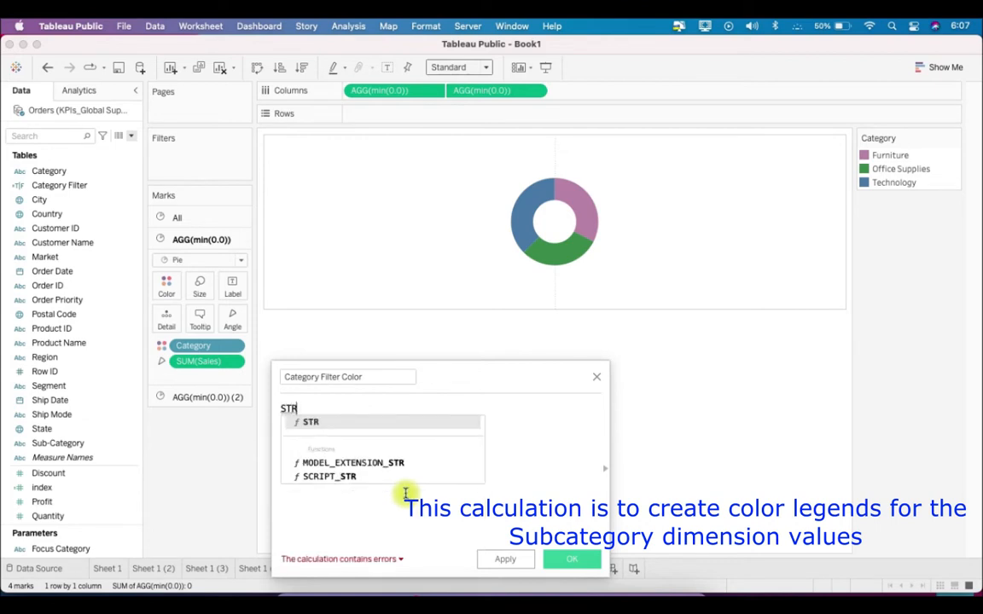
type("(")
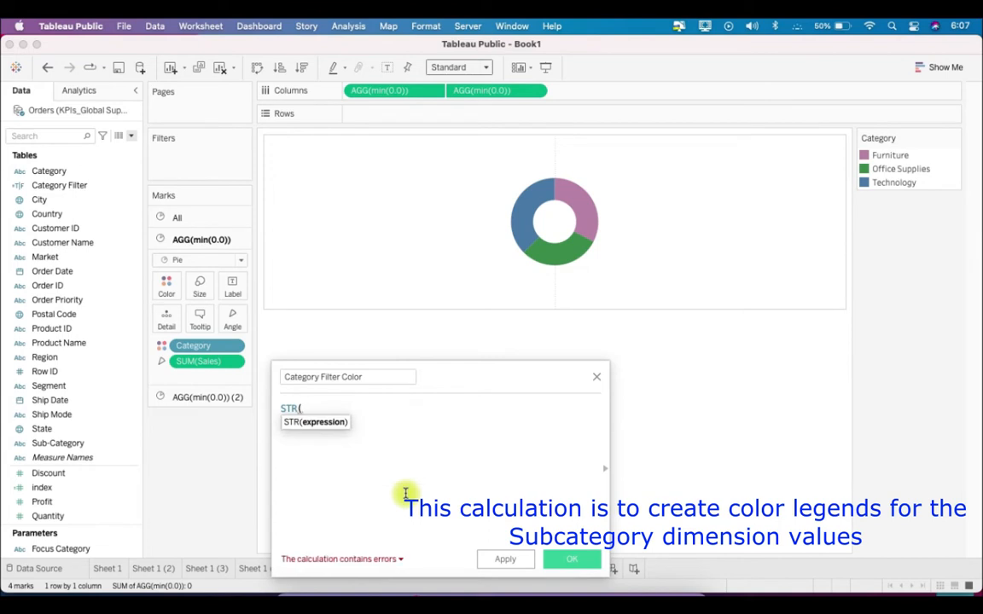
type("cat")
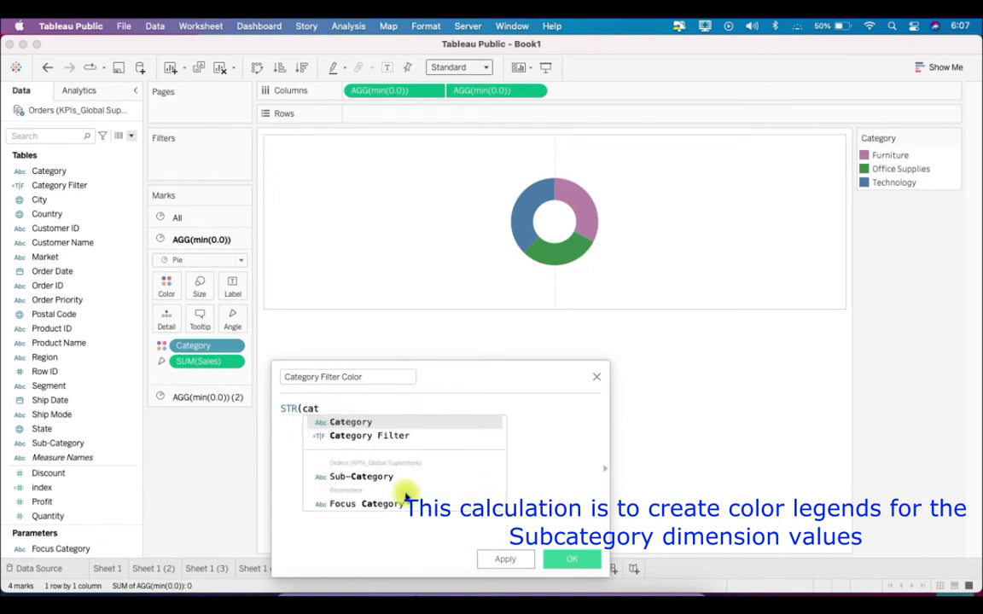
key("Down")
key("Return")
type(")")
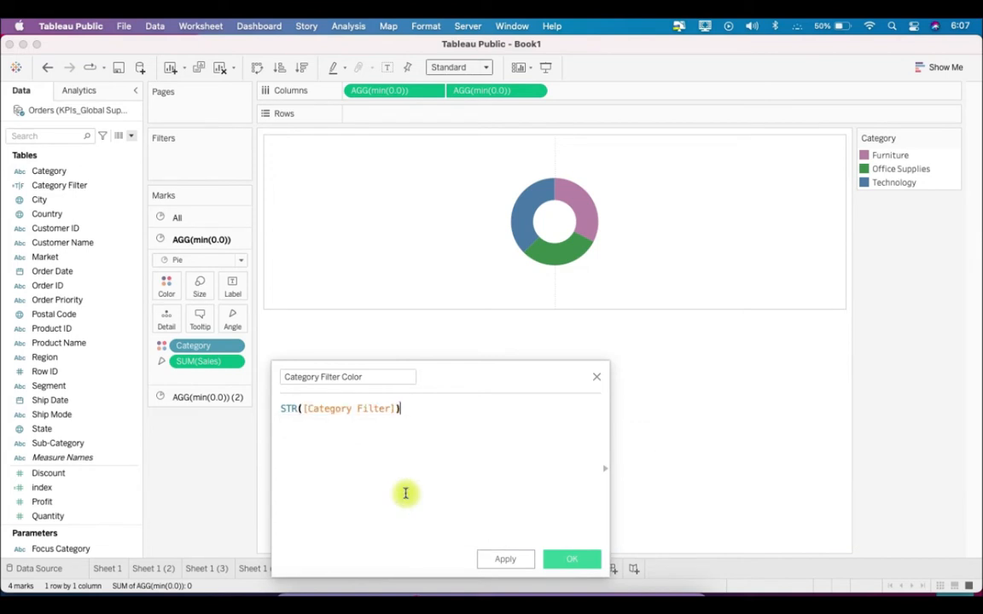
type("+cat")
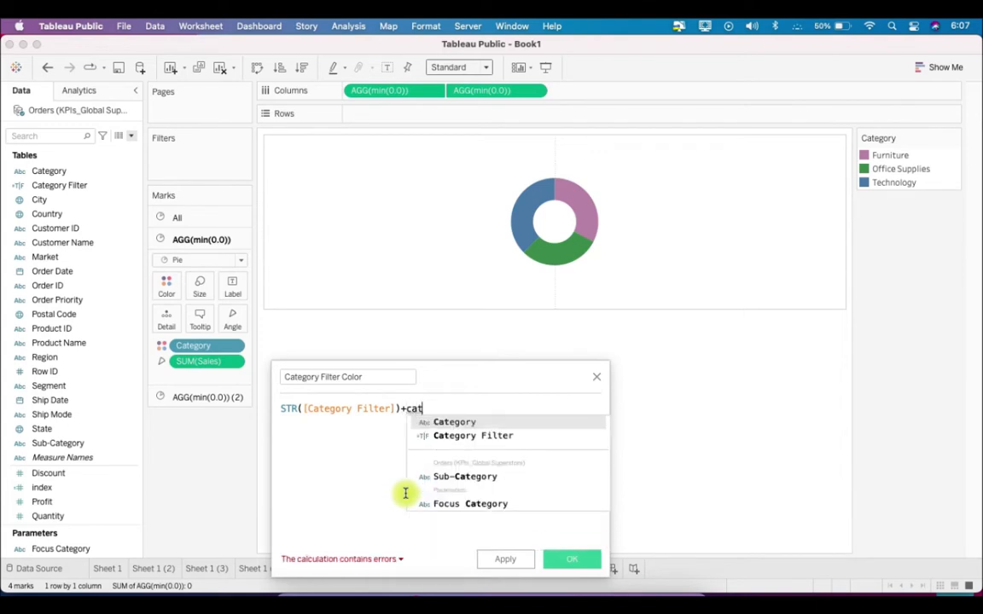
key("Return")
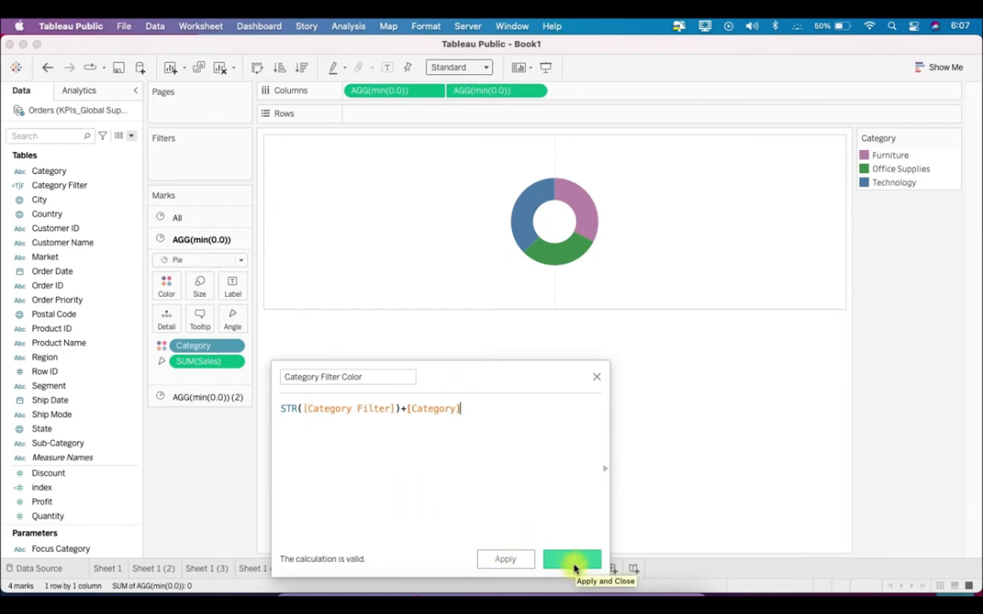
left_click(571, 564)
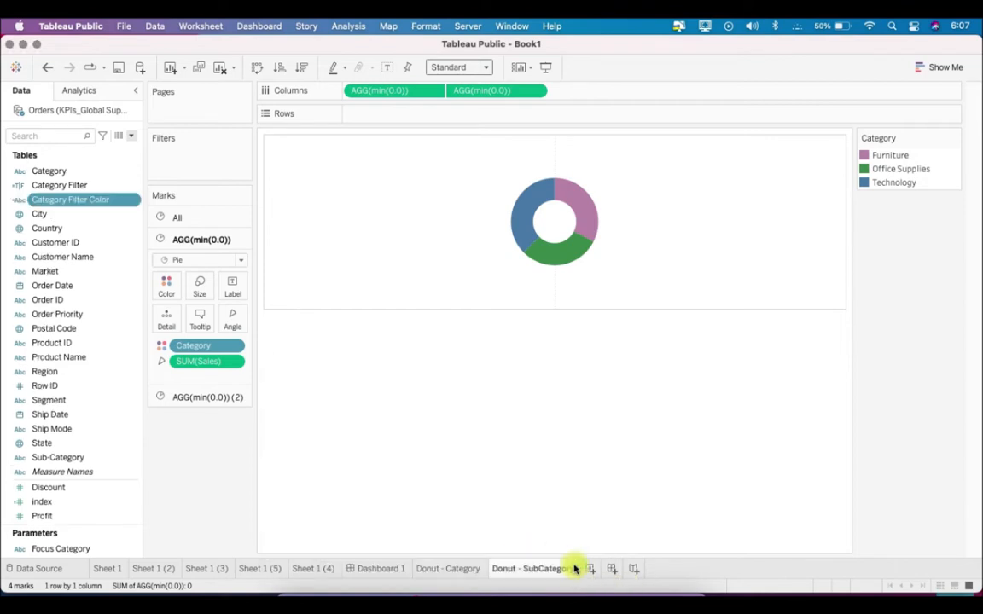
left_click(82, 186)
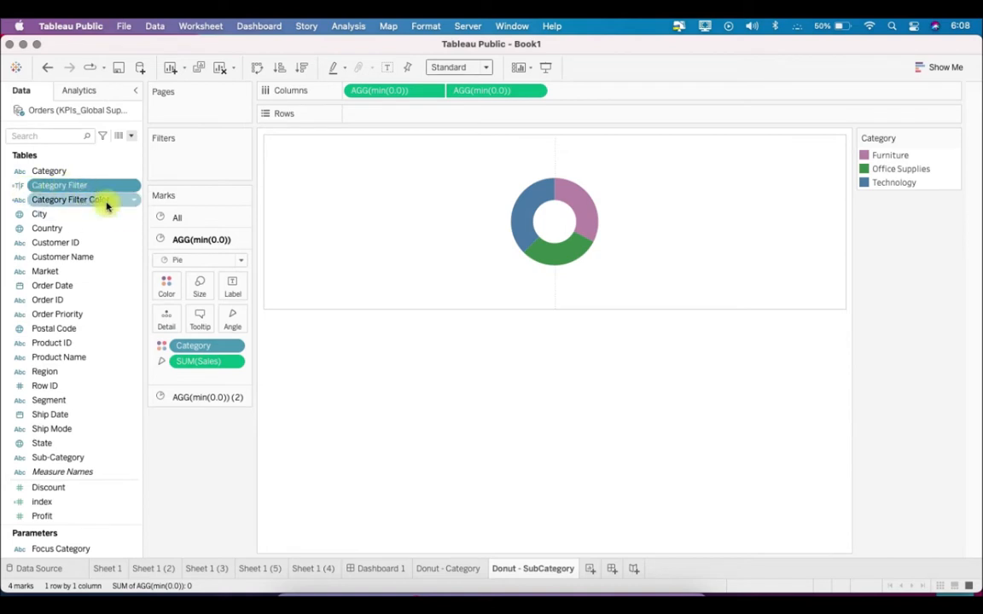
Start a new calculated field and name it Sub Category Labels
left_click(106, 203)
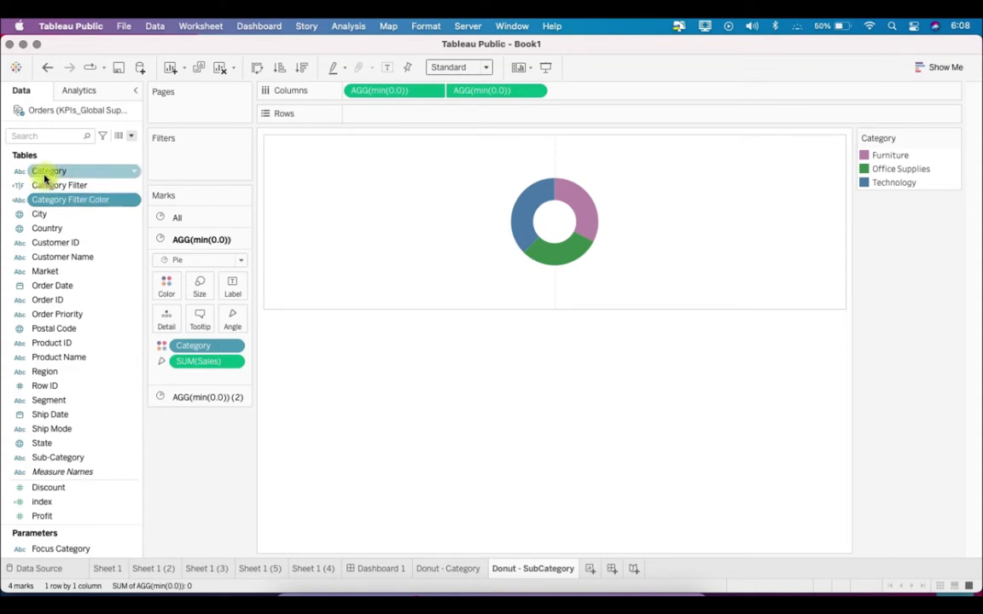
left_click(131, 136)
left_click(128, 149)
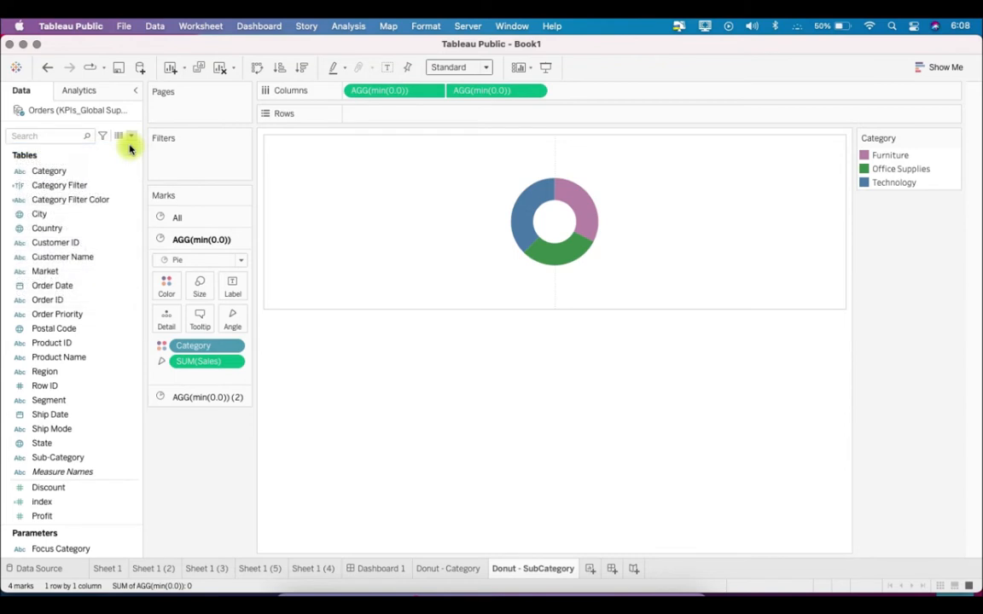
type("Sub Category ")
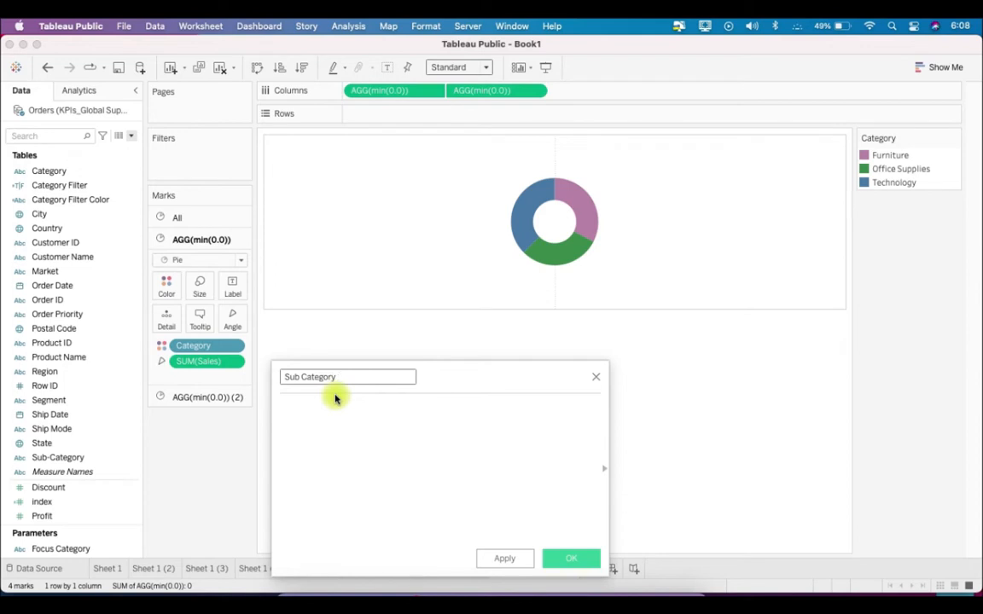
type("Labels")
left_click(335, 399)
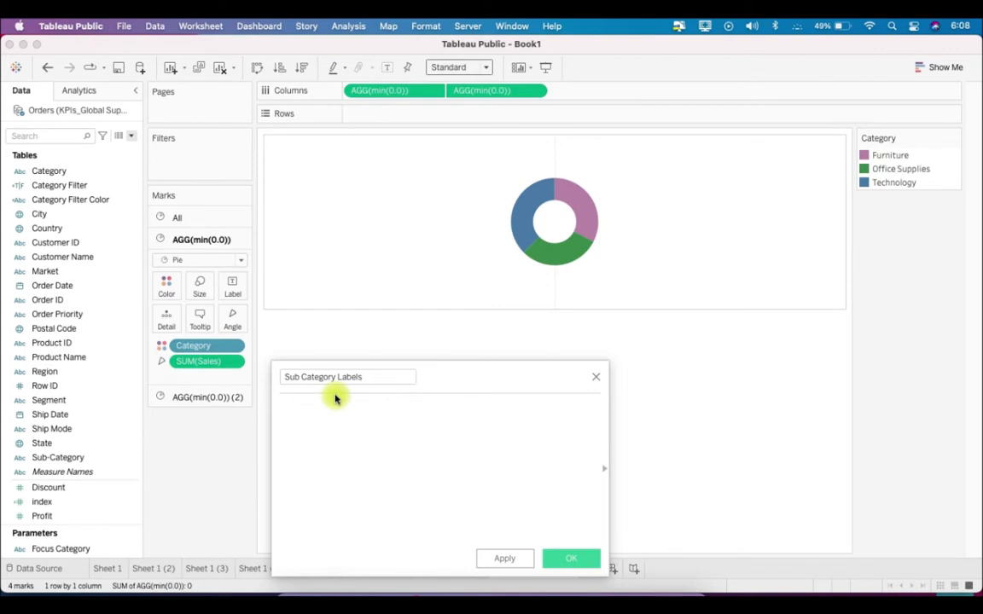
Begin the Sub Category Labels formula with SUM( and, on a new line, IF [Category Filter Color] = 'tOffice Supplies'
type("SUM(")
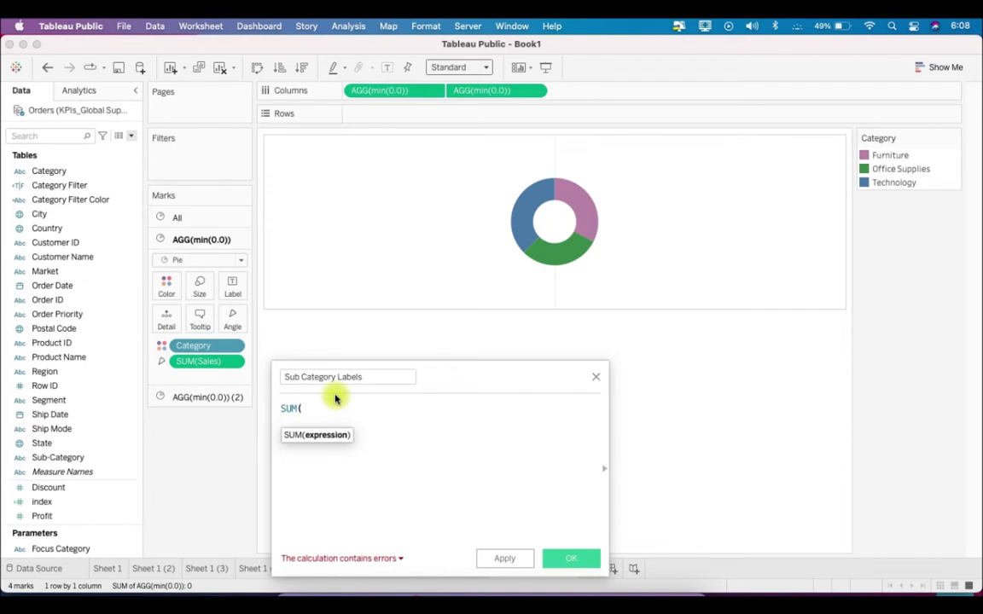
key("Return")
type("IF cate")
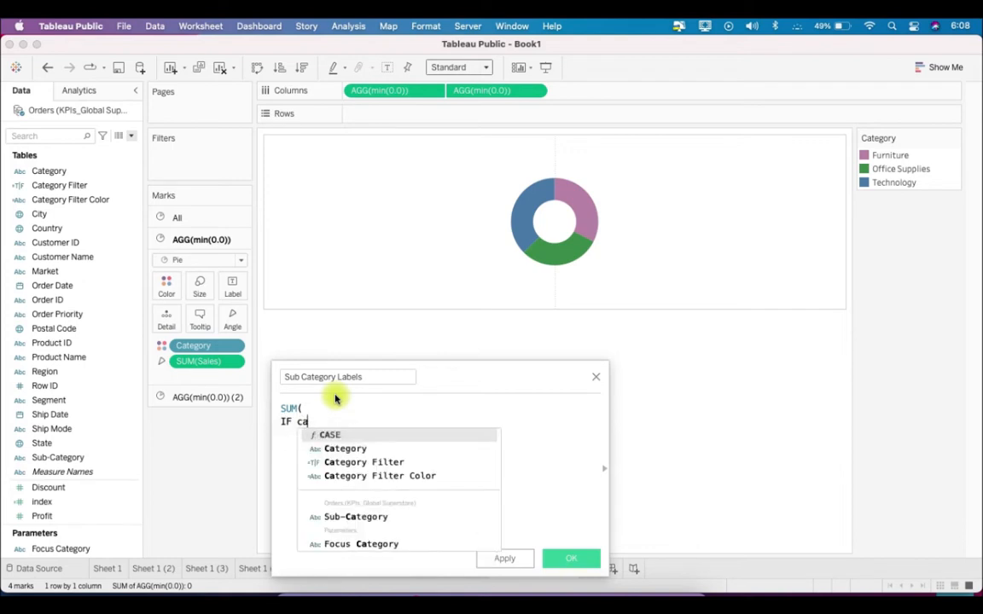
key("Down")
key("Down")
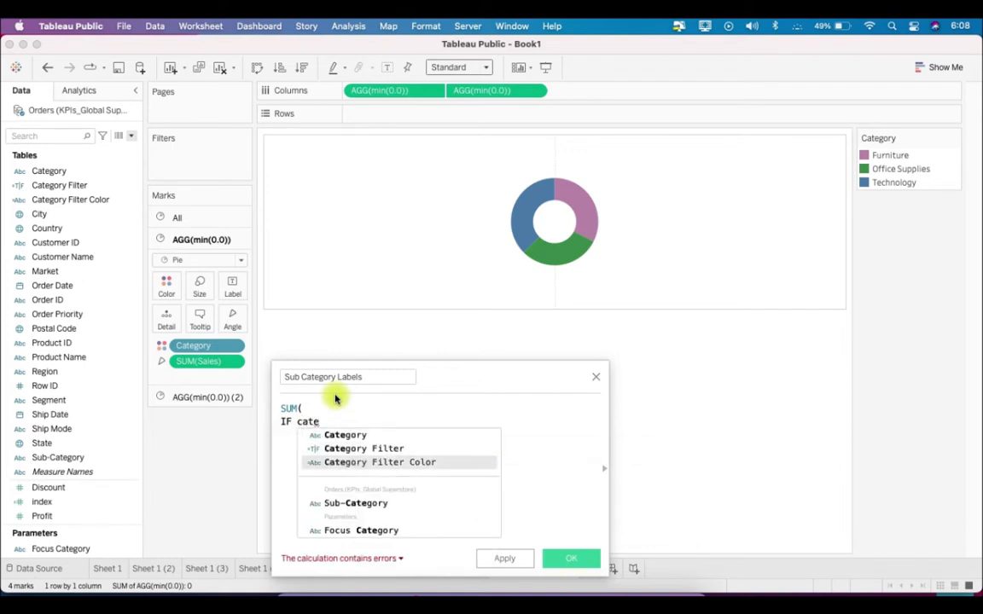
key("Return")
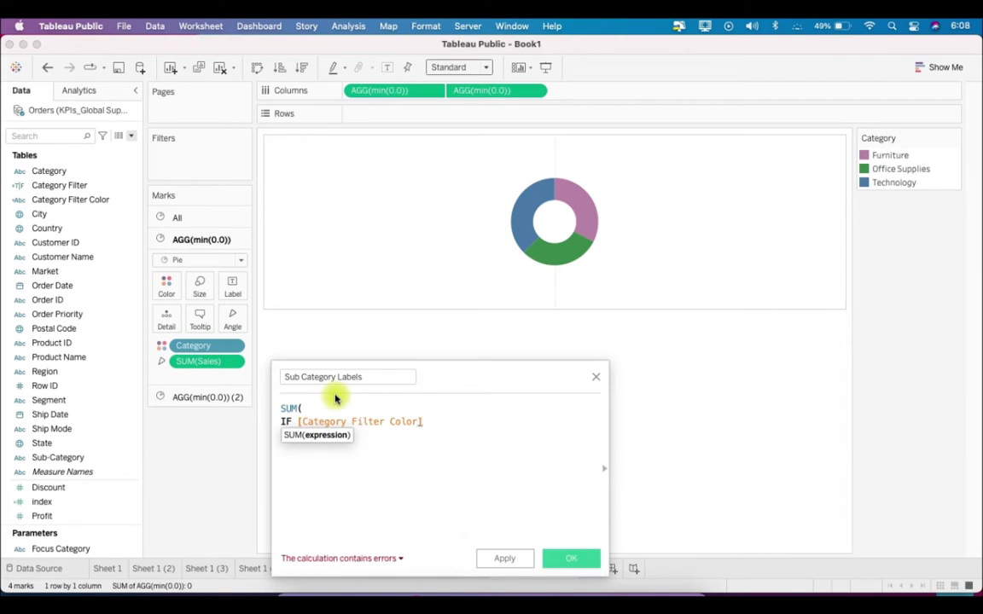
type("=")
type("'t")
type("Off")
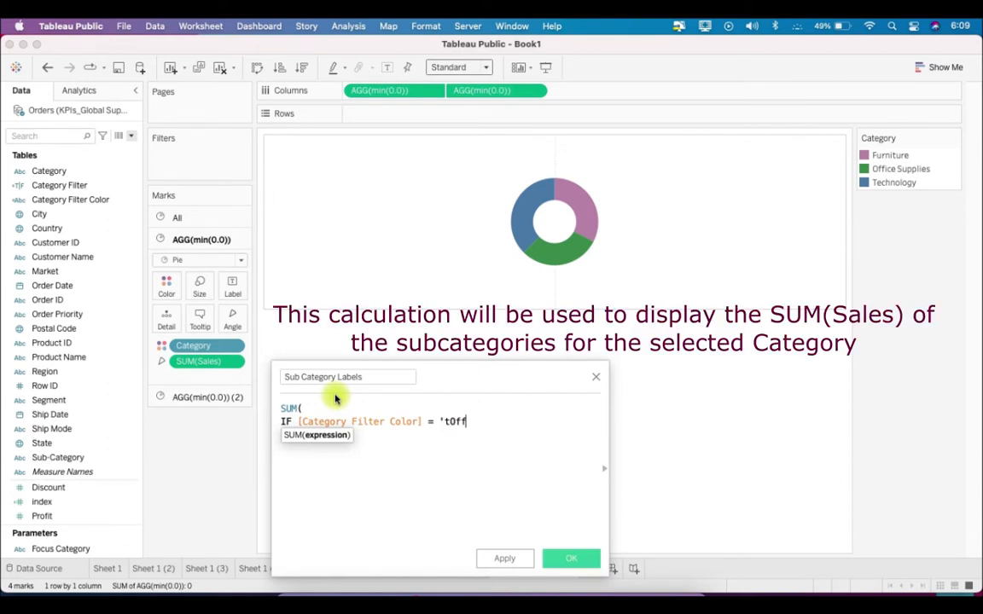
type("ice Supplies'")
key("Return")
Add the condition OR [Category Filter Color] = 'tFurniture' to the Sub Category Labels formula
type("OR")
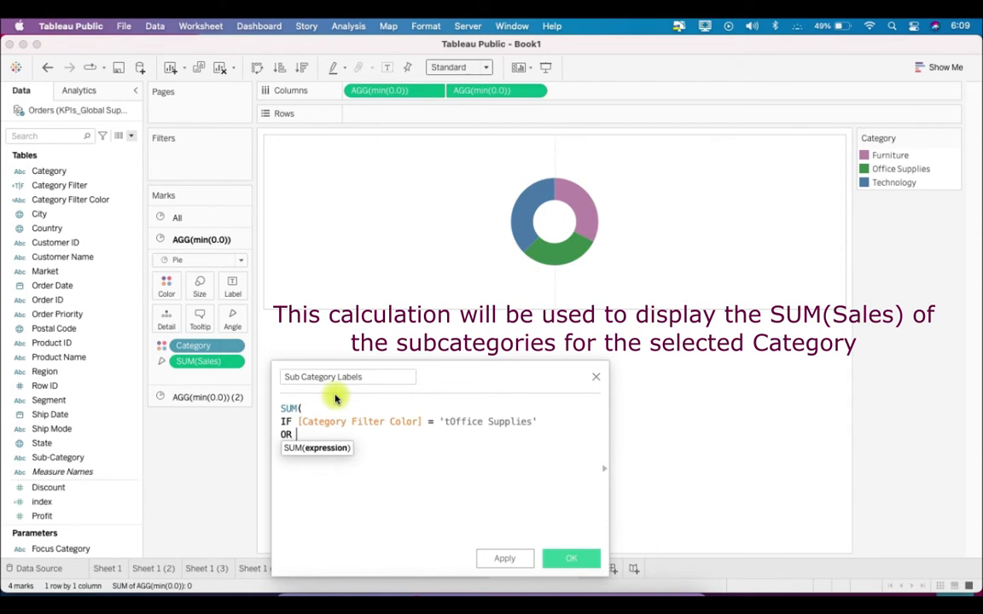
type(" ca")
key("Down")
key("Down")
key("Down")
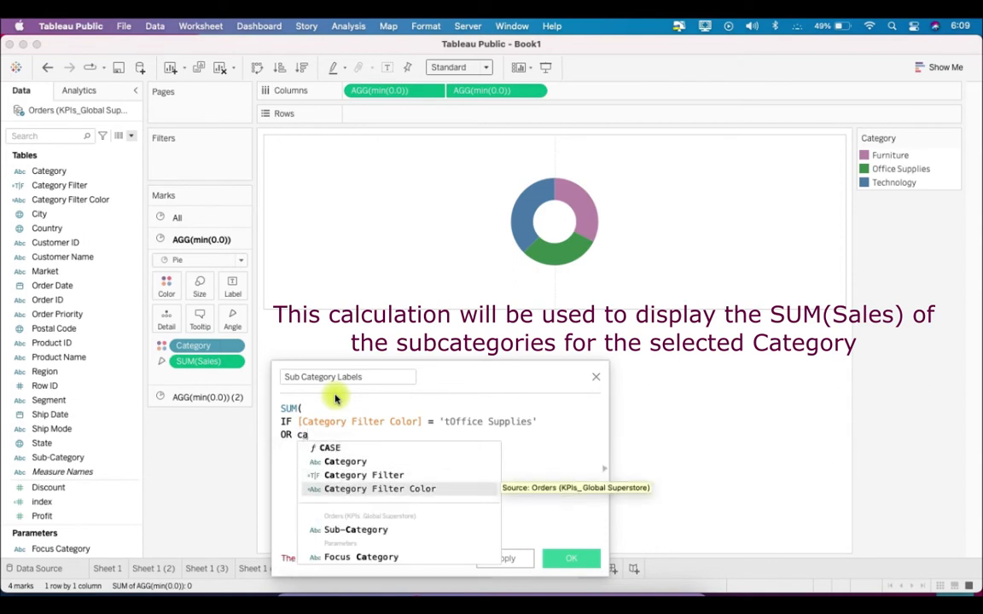
key("Return")
type("= 't")
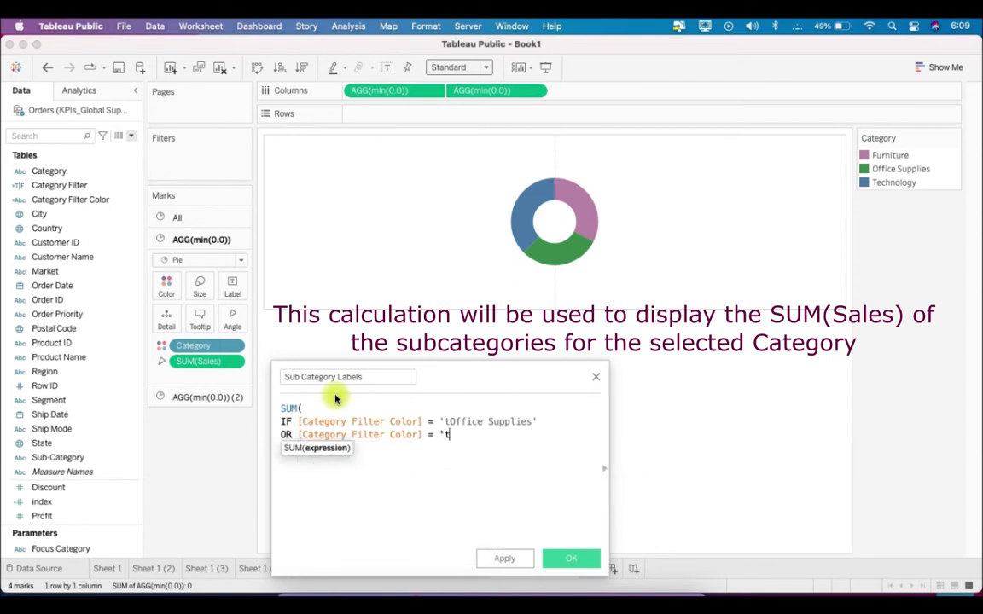
type("Furniture'")
key("Return")
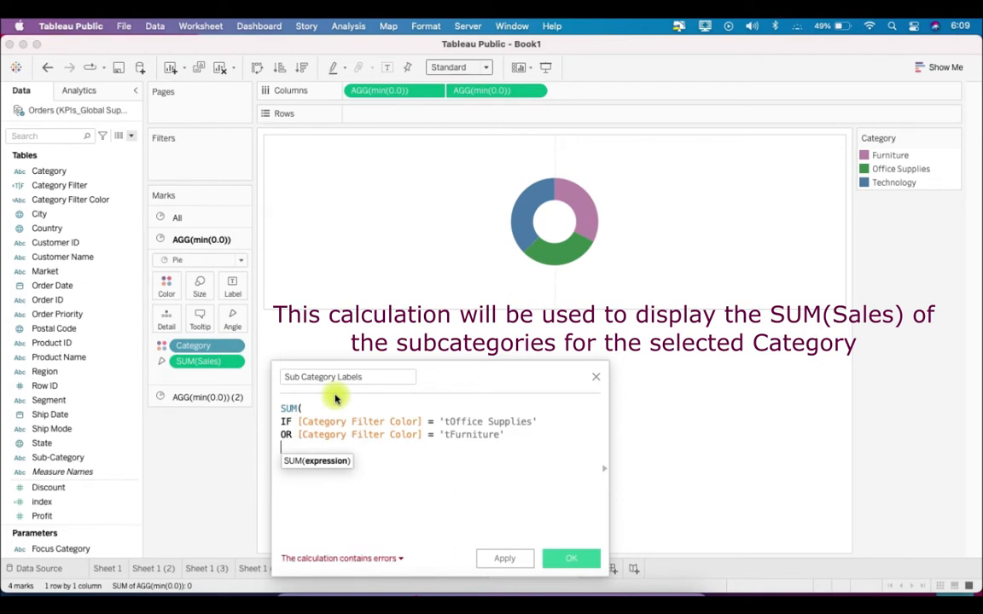
Add the condition OR [Category Filter Color] = 'tTechnology' to the Sub Category Labels formula
type("OR categ")
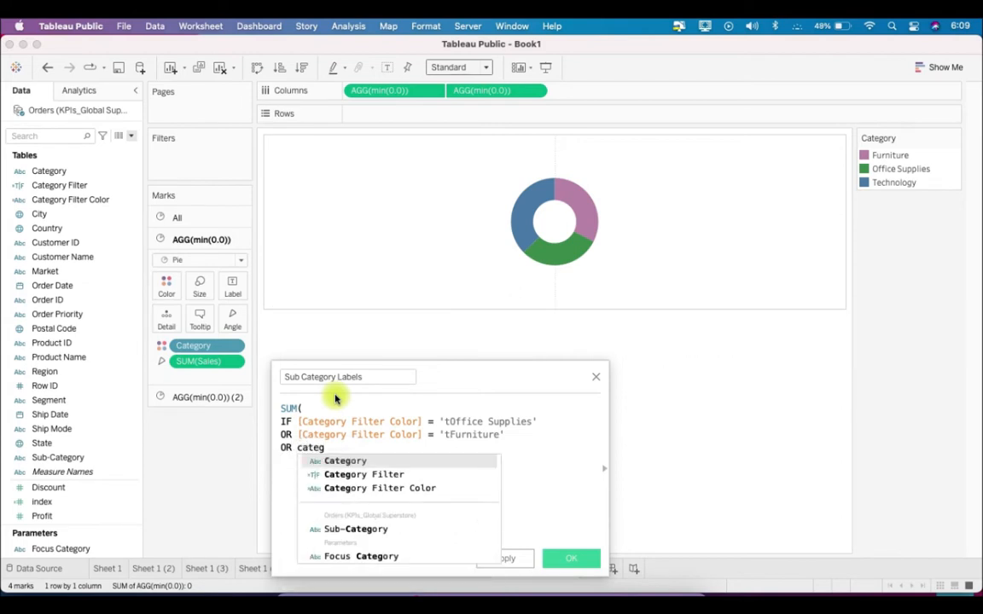
key("Down")
key("Down")
key("Return")
type("= ")
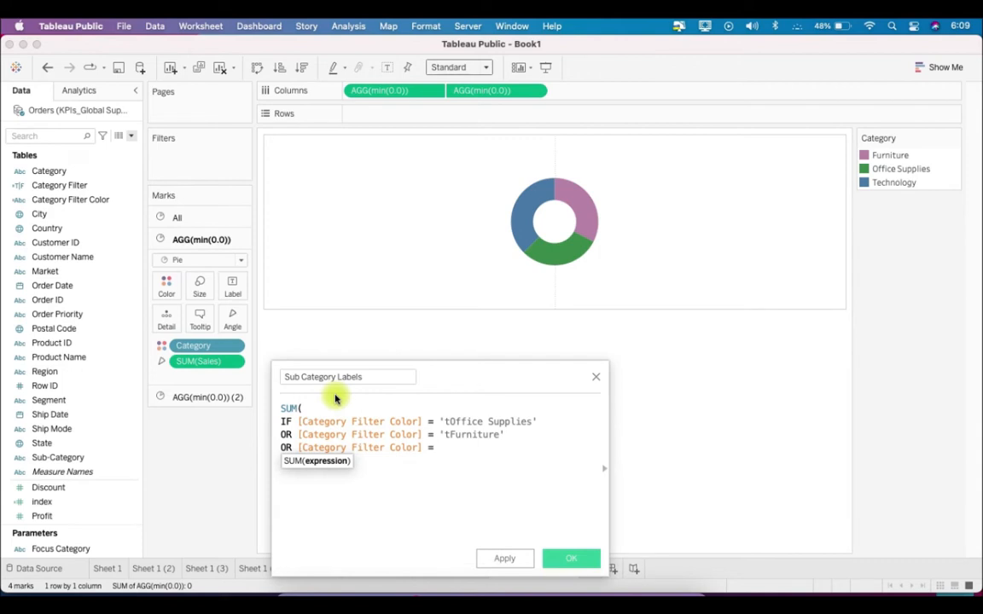
type("'tTechnology'")
key("Return")
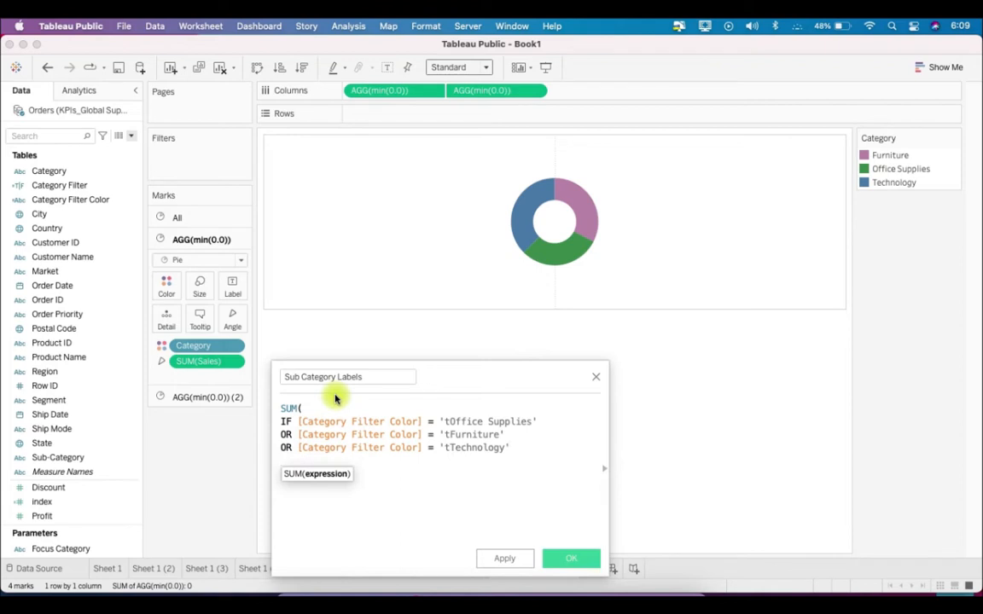
Complete the Sub Category Labels formula with THEN [Sales] ELSE NULL END) and save the calculated field
type("th")
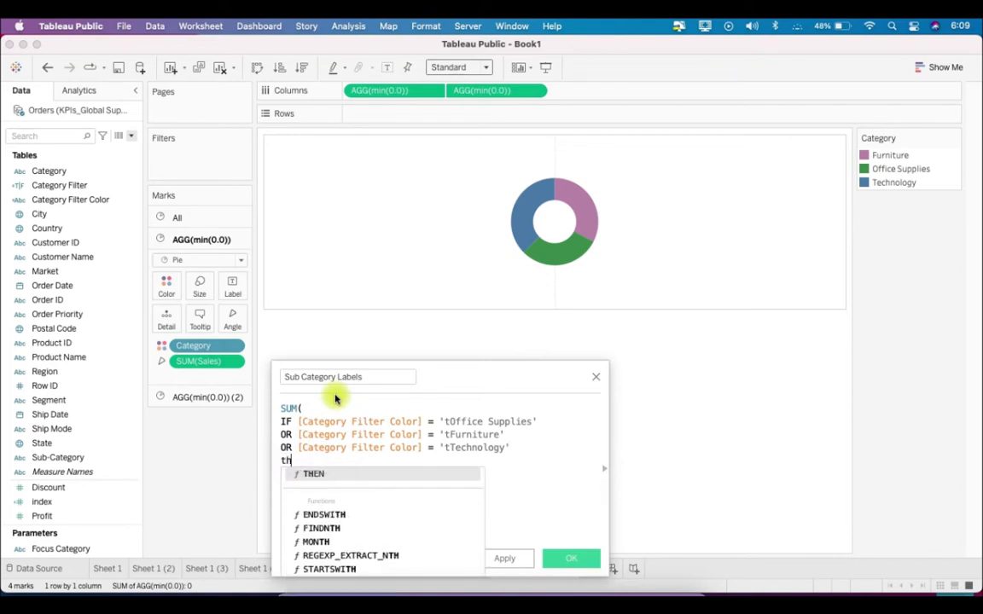
key("Return")
type("sal")
key("Return")
type("LELS")
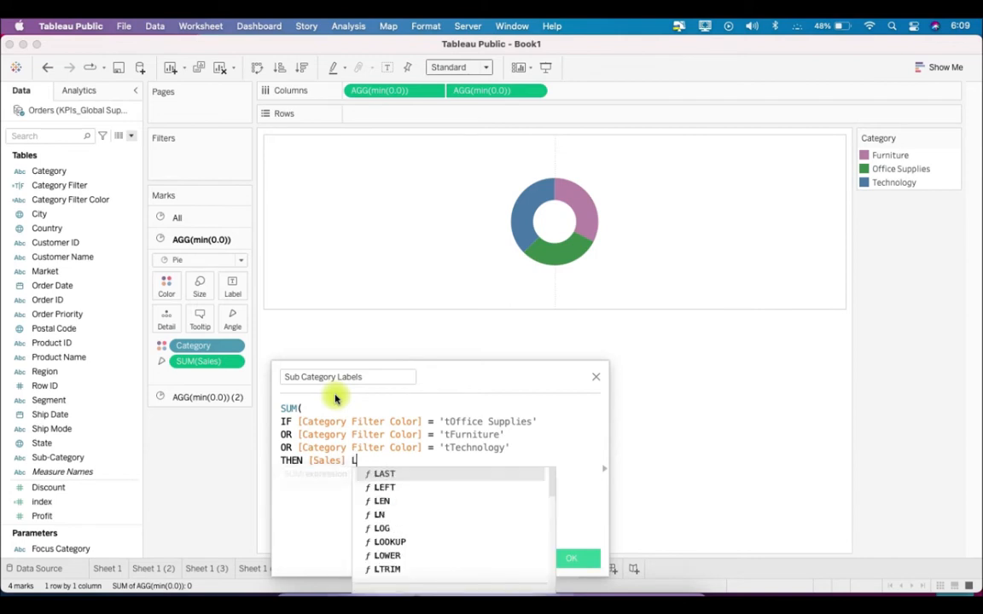
key("BackSpace")
key("BackSpace")
key("BackSpace")
type("E")
key("BackSpace")
key("BackSpace")
type("ELSE")
key("Return")
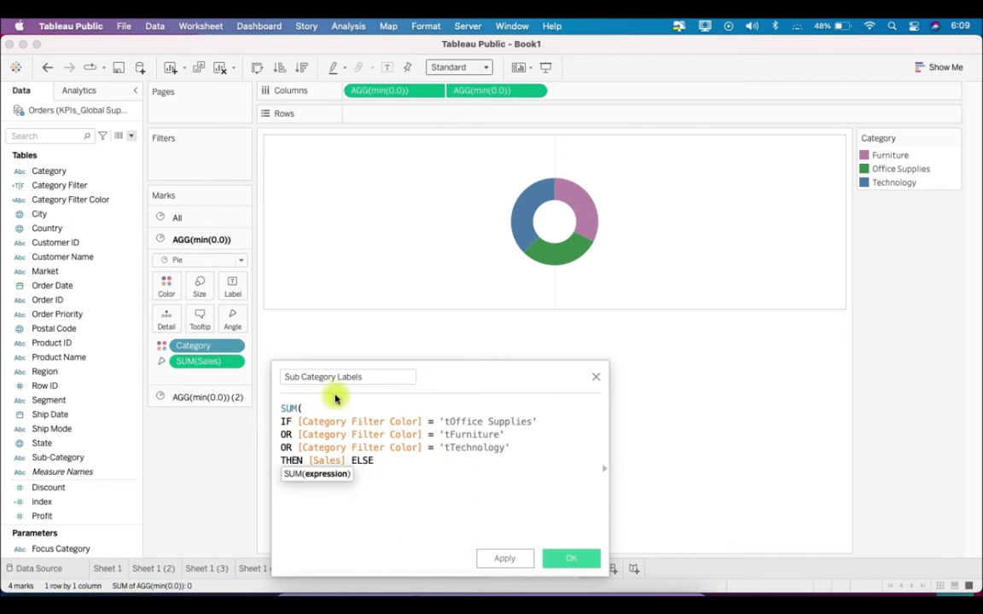
type("NULL END)")
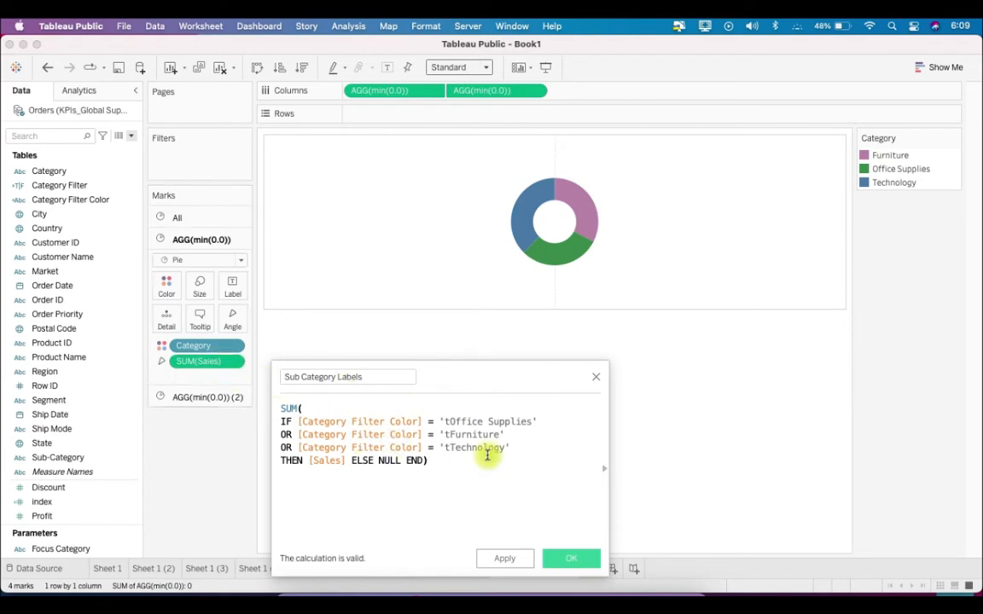
left_click(579, 559)
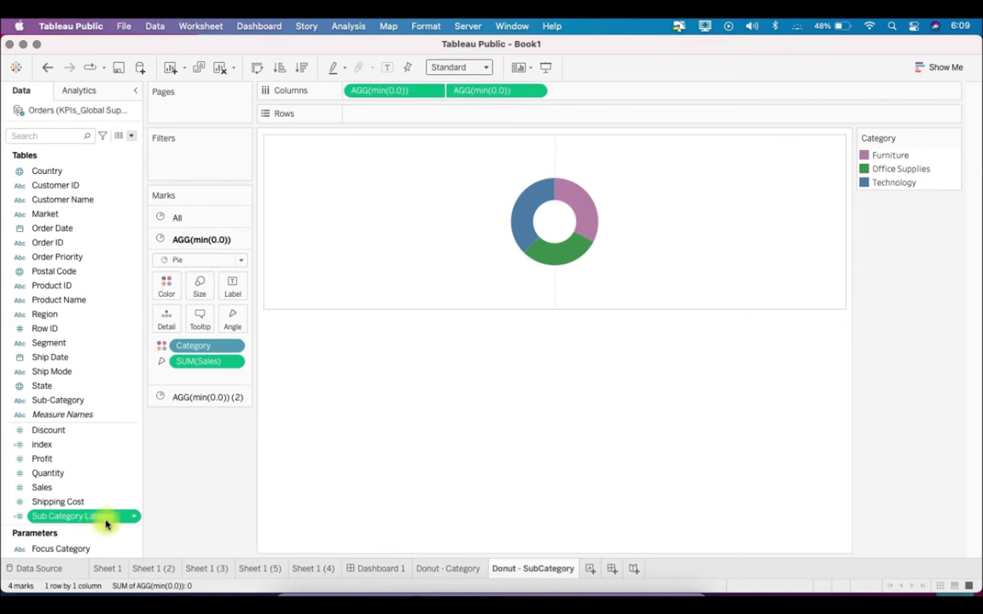
Start another calculated field and name it Sub Category Text Label
left_click(131, 138)
left_click(128, 150)
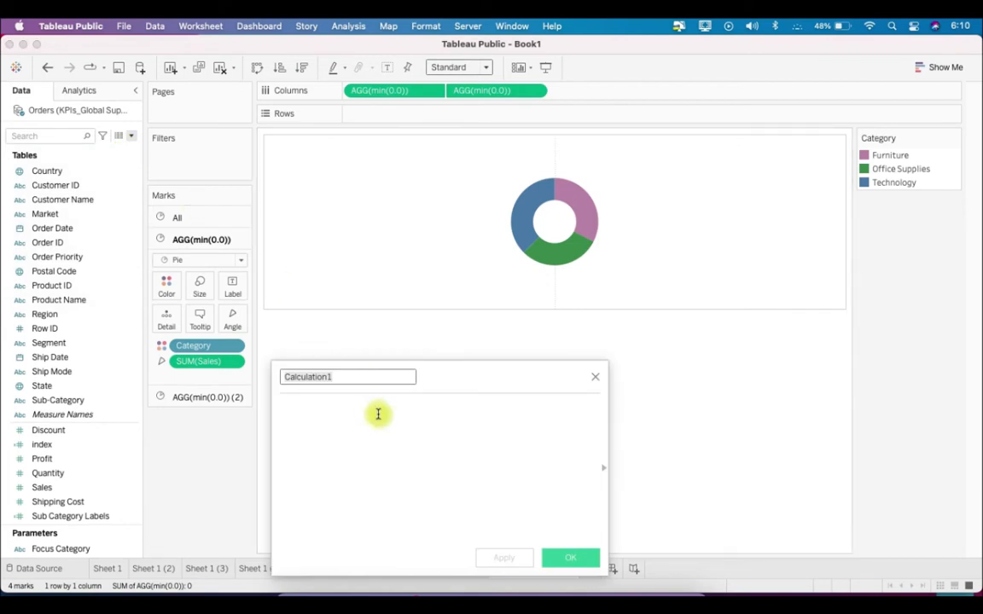
type("SU")
key("BackSpace")
type("ub Category")
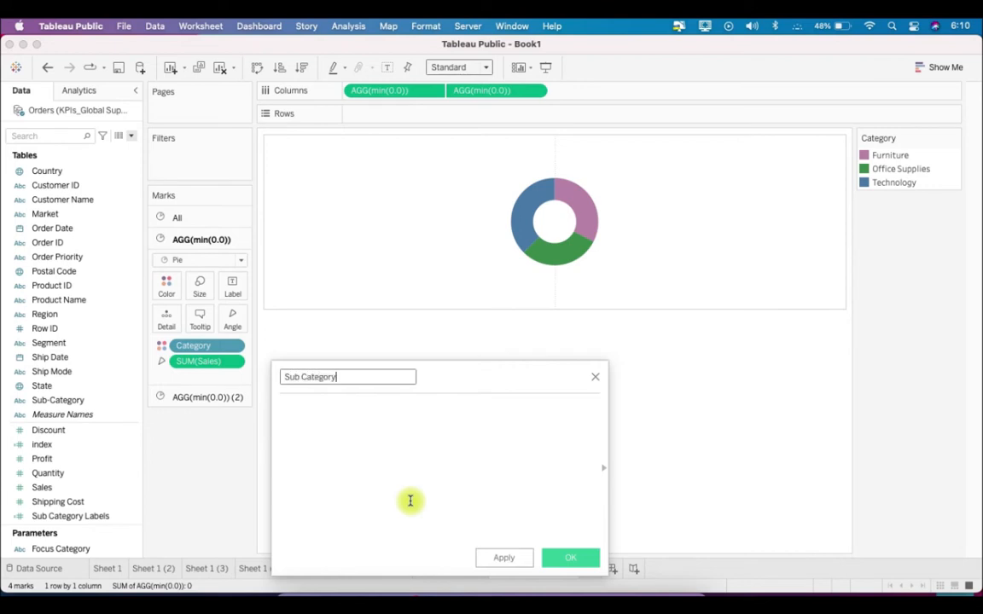
type(" Text Label")
left_click(410, 501)
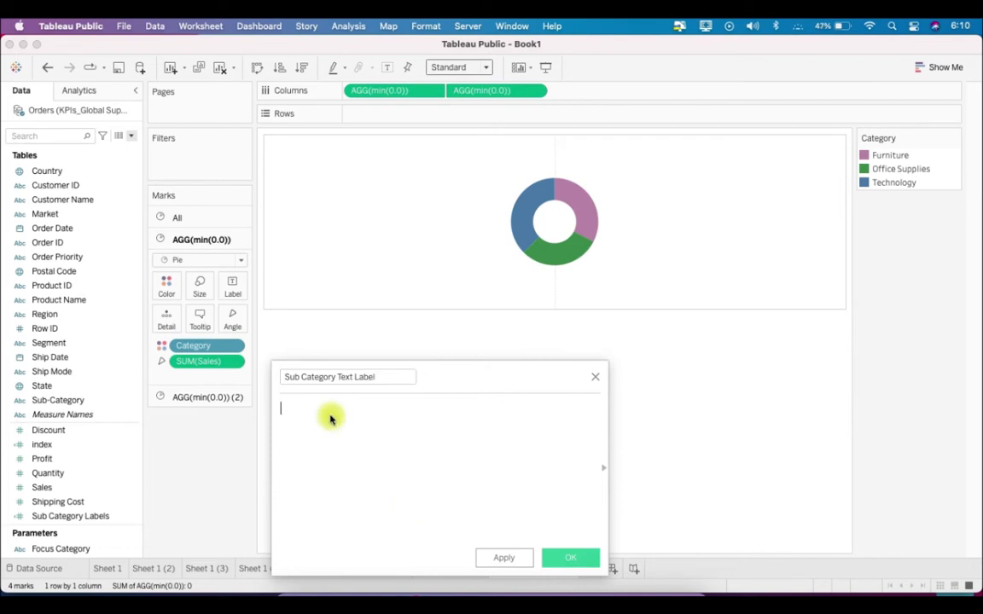
Begin the Sub Category Text Label formula with IF [Category Filter Color] = 'tOffice Supplies'
type("IF ca")
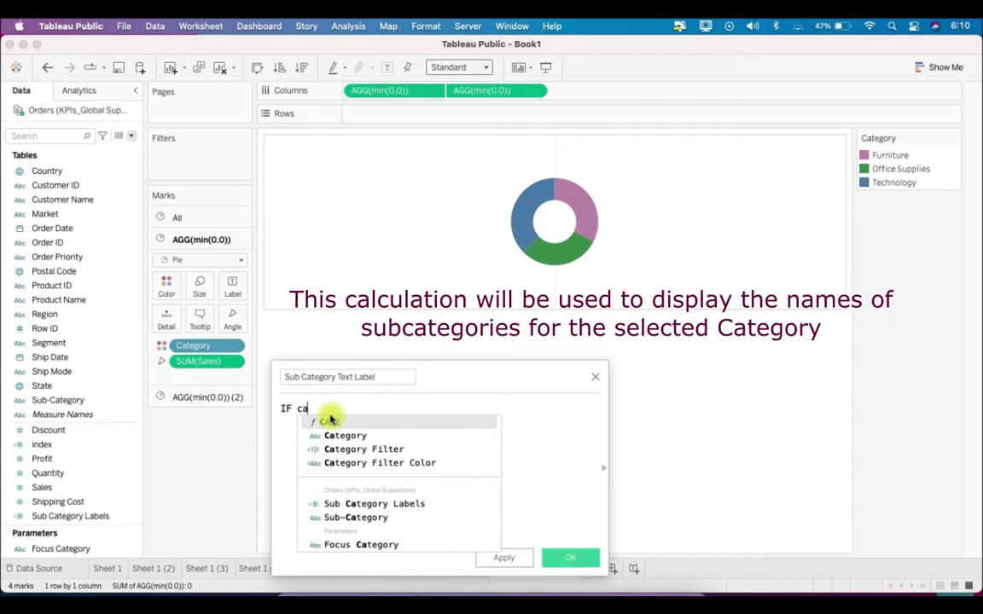
type("te")
key("Down")
key("Down")
key("Return")
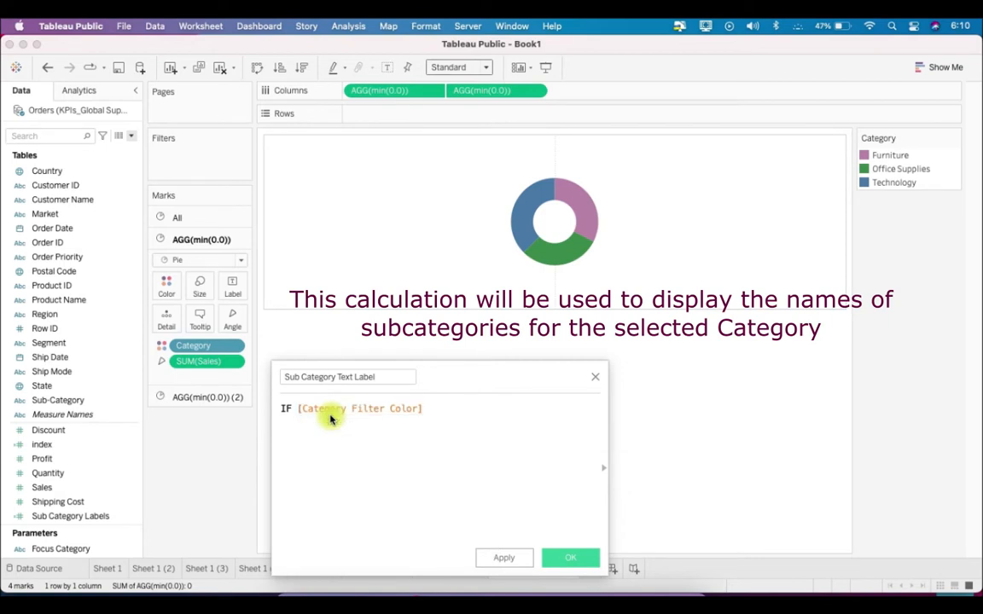
type("= 'tOffice Supplies'")
key("Return")
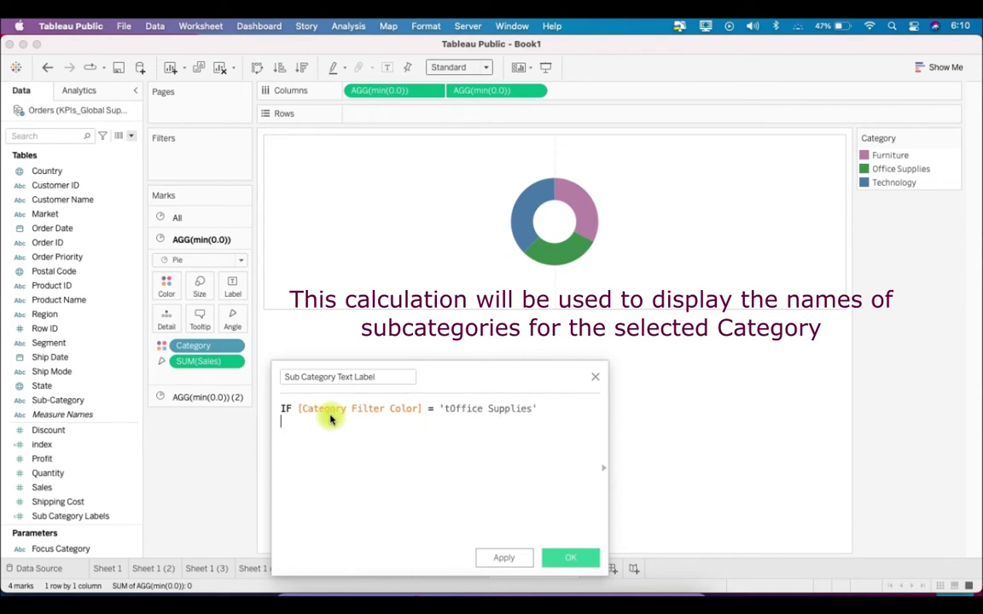
Add the condition OR [Category Filter Color] = 'tFurniture' to the Sub Category Text Label formula
type("OR cate")
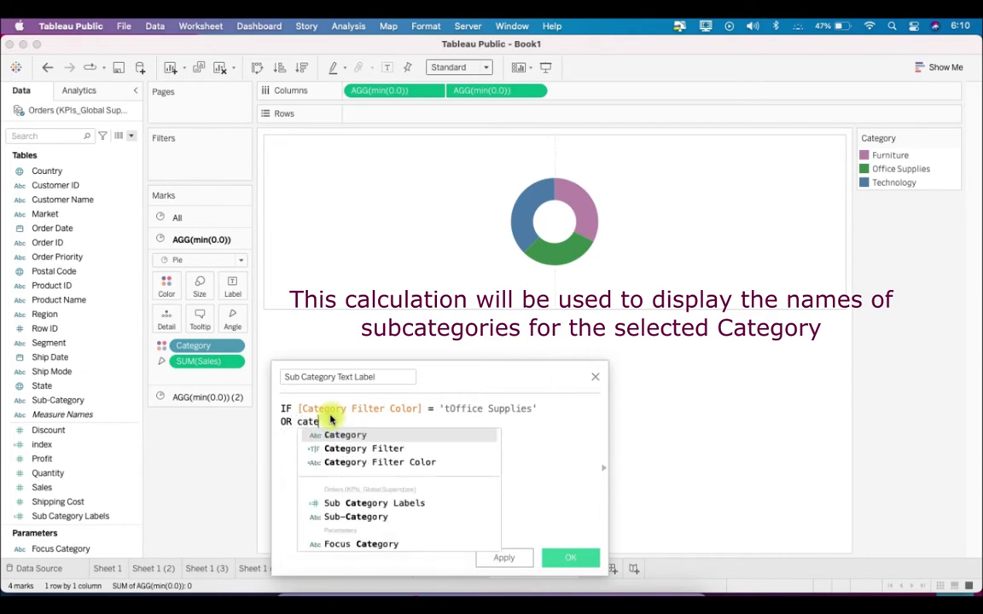
key("Return")
key("BackSpace")
key("Down")
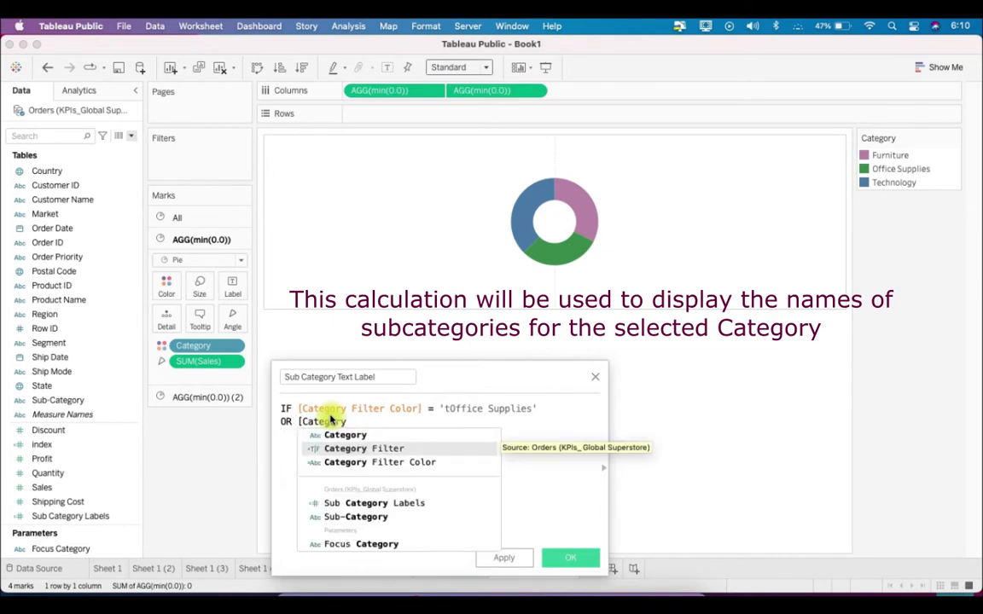
key("Down")
key("Return")
type("= 'tFurnitur")
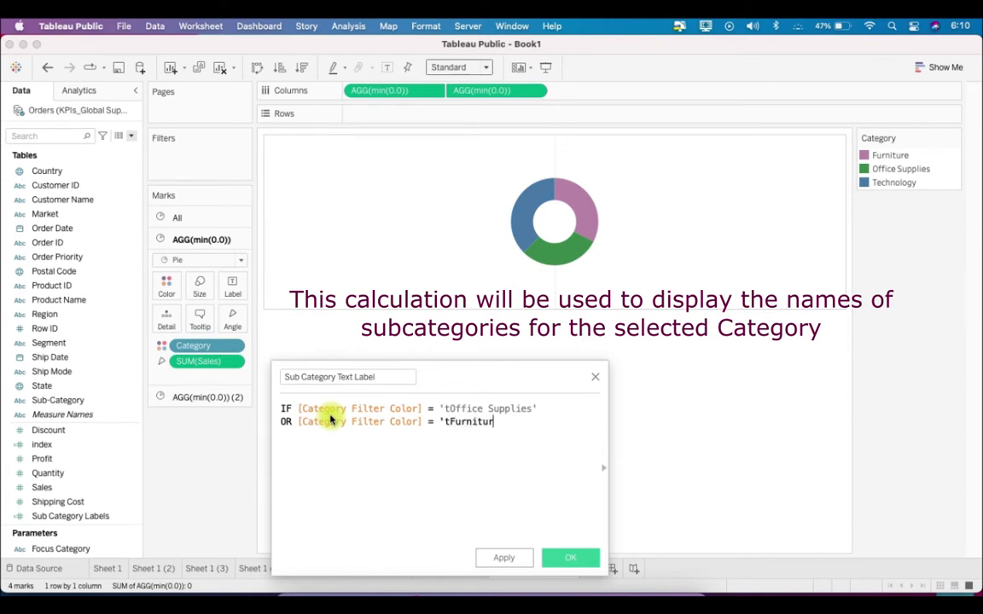
type("e'")
key("Return")
Add the condition OR [Category Filter Color] = 'tTechnology' to the Sub Category Text Label formula
type("OR cate")
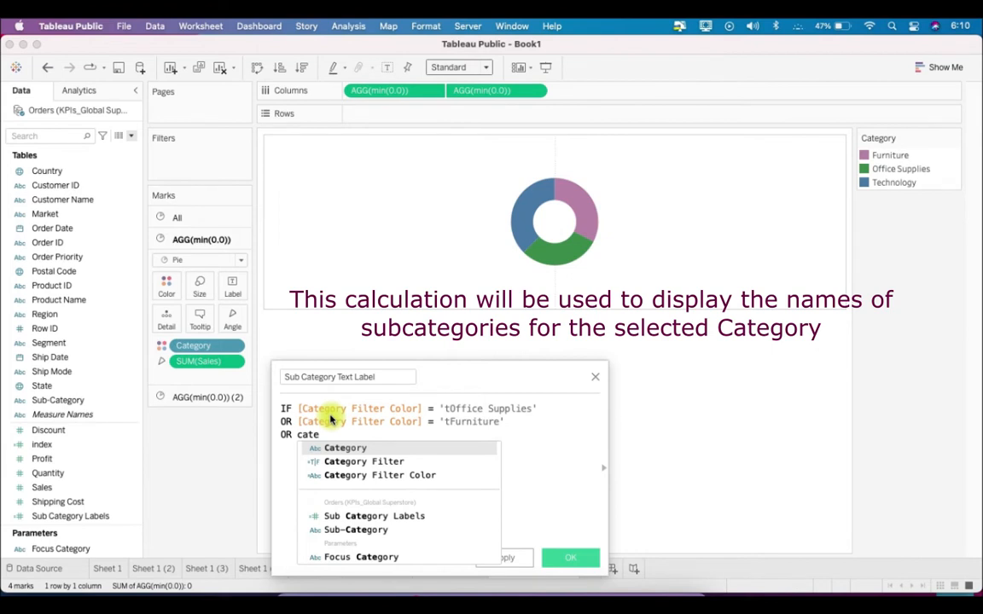
key("Down")
key("Down")
key("Return")
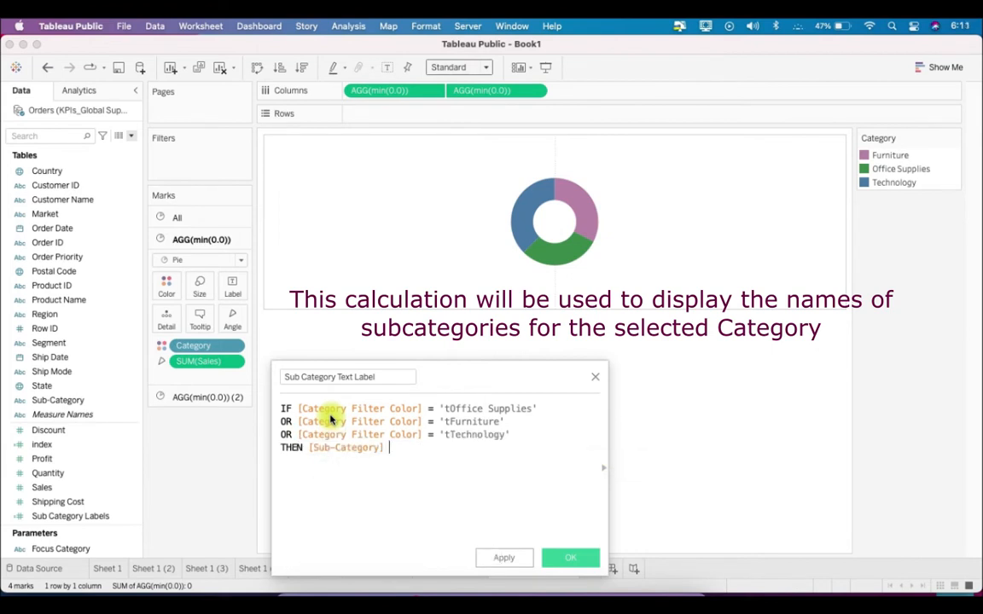
Complete the Sub Category Text Label formula with THEN [Sub-Category] ELSE NULL END and save the calculated field
type("els")
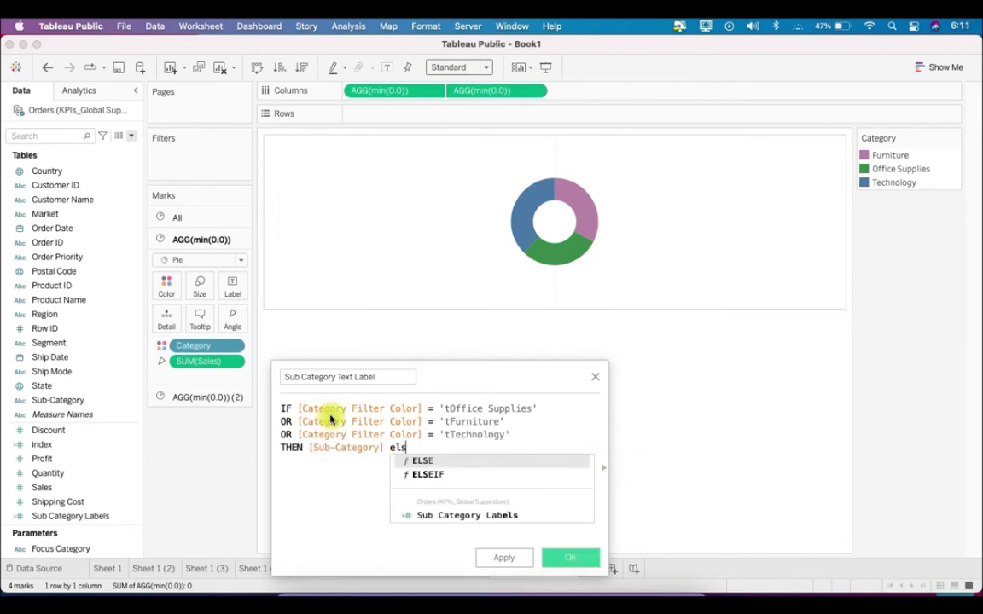
key("Return")
type("NULL")
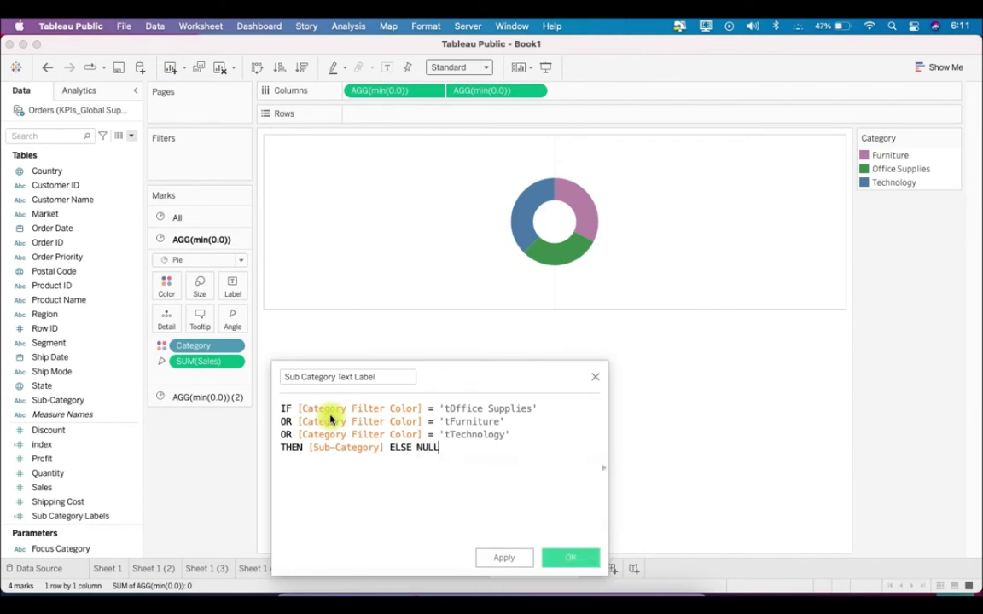
type(" NED")
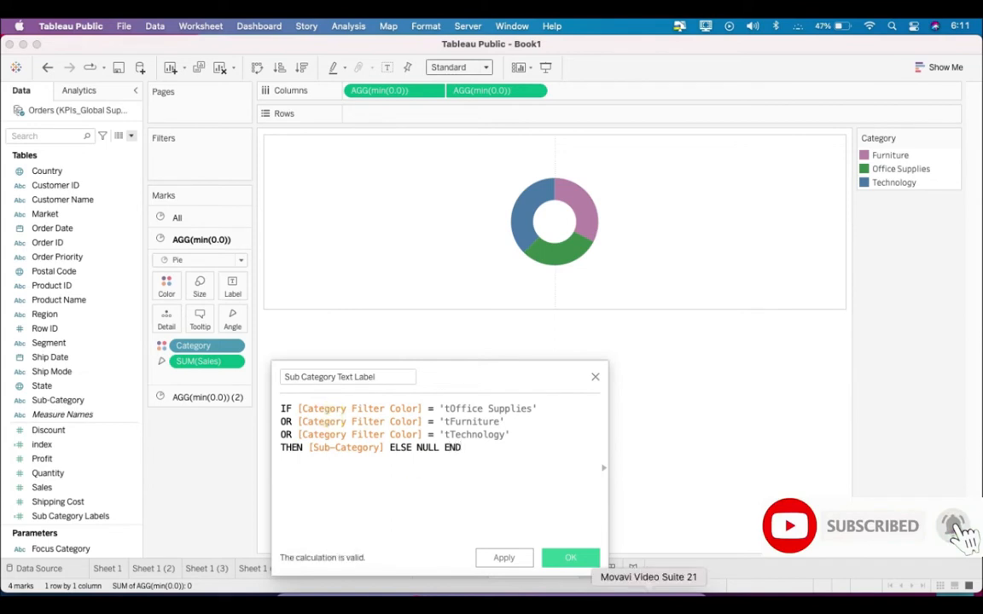
left_click(583, 561)
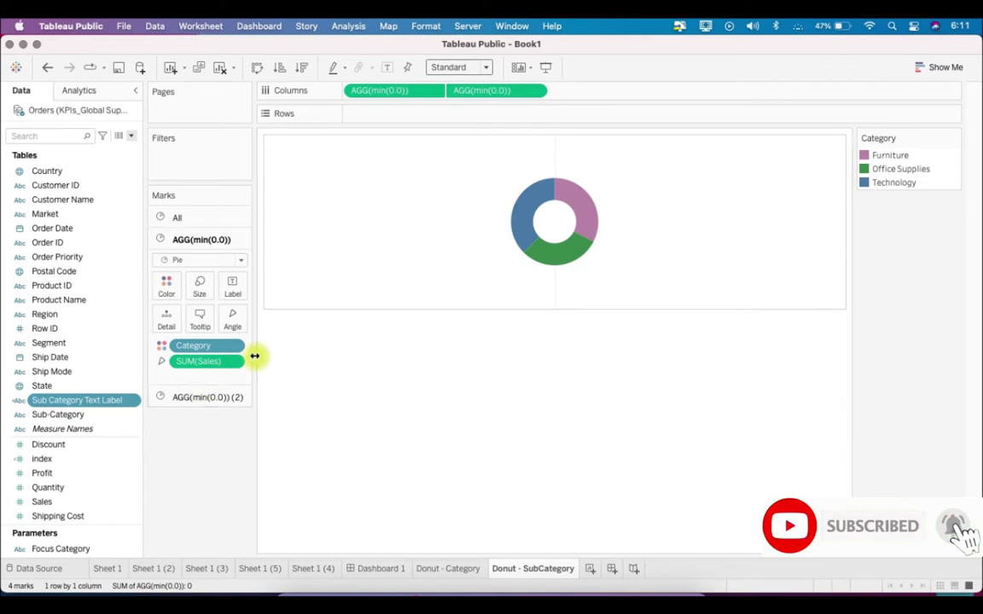
Widen the Marks card and replace Category with Category Filter Color as the color field of the first donut pie
left_click_drag(255, 356, 394, 387)
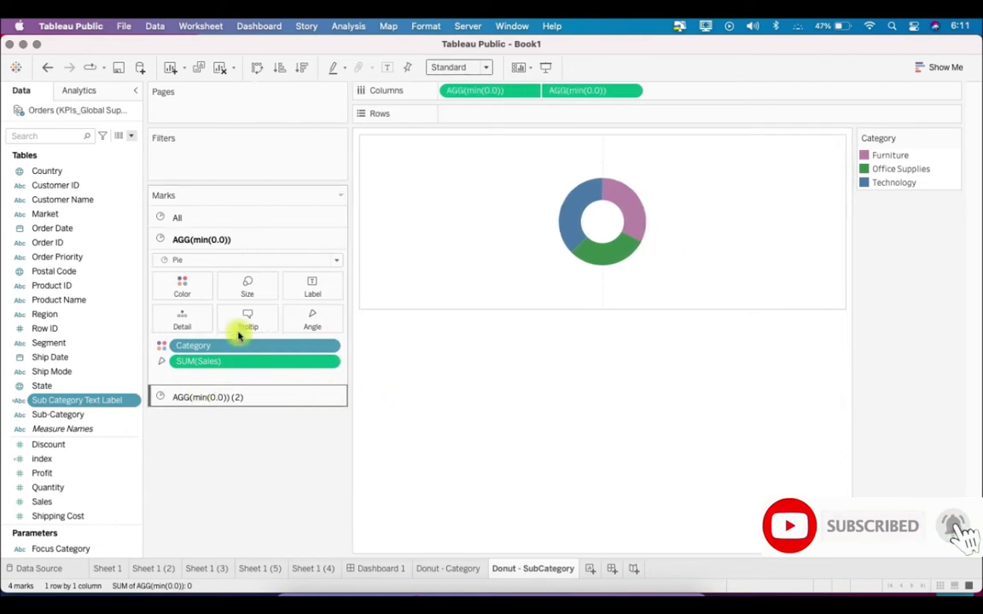
left_click_drag(255, 344, 260, 488)
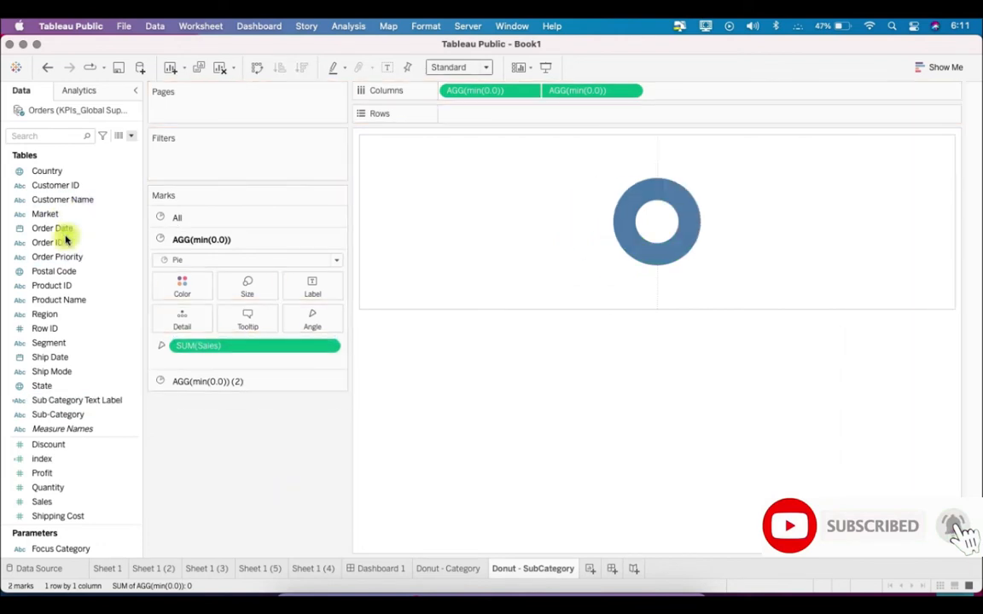
scroll(66, 278, "up", 3)
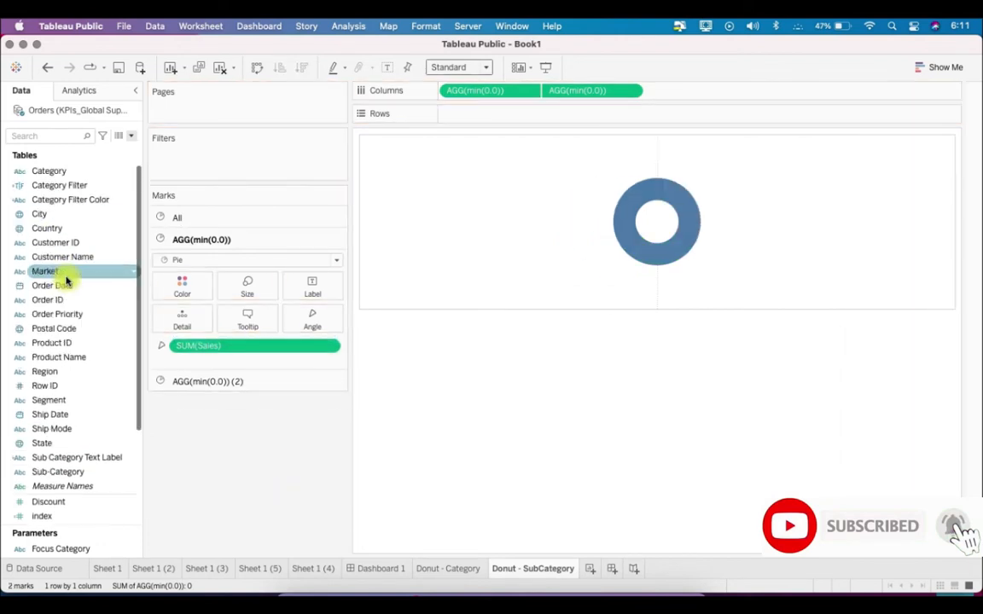
left_click(25, 201)
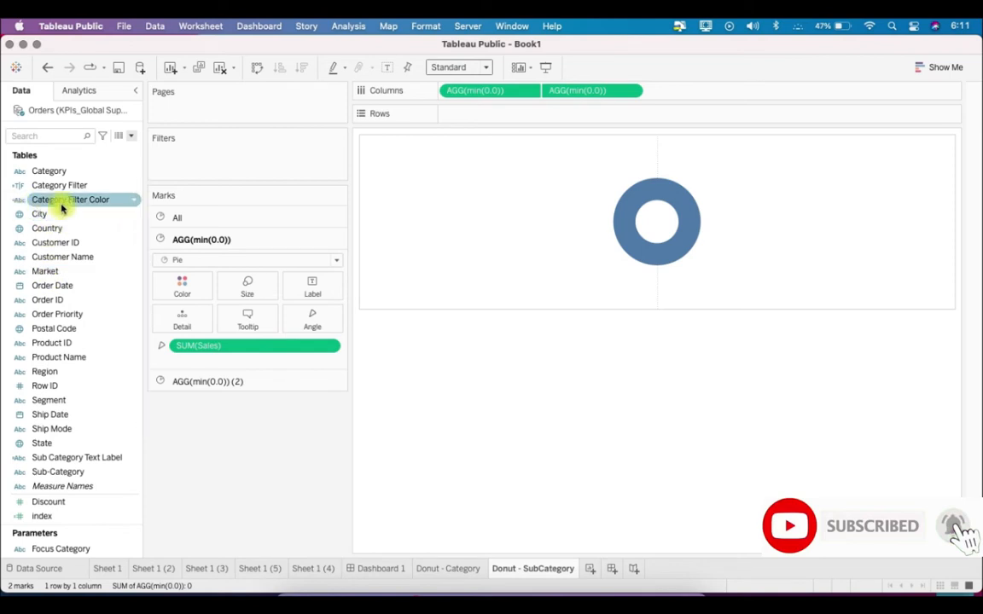
left_click_drag(97, 204, 187, 299)
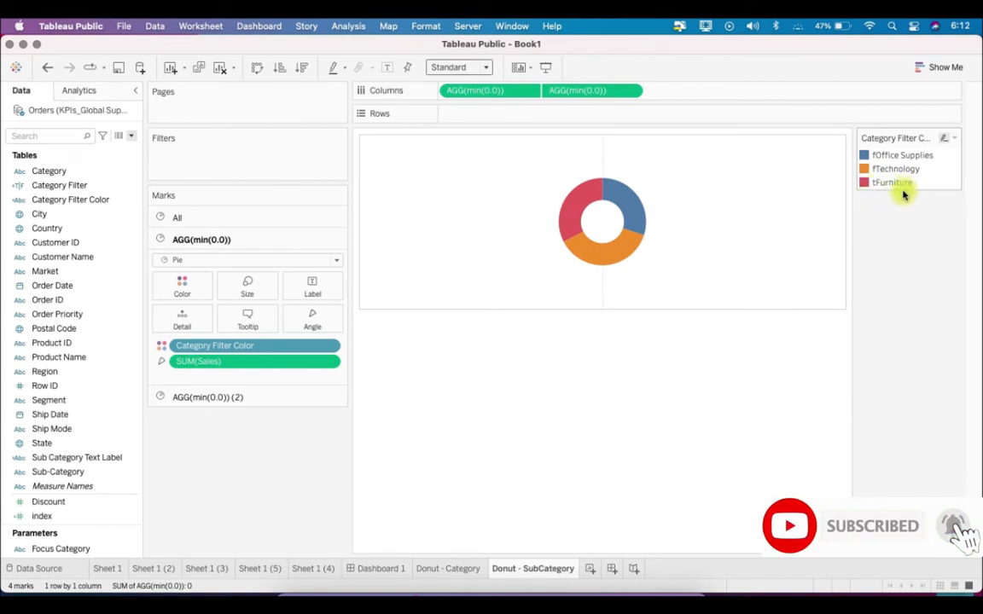
Show the Focus Category parameter control on the Donut - SubCategory sheet and look through its list of values
left_click(92, 549)
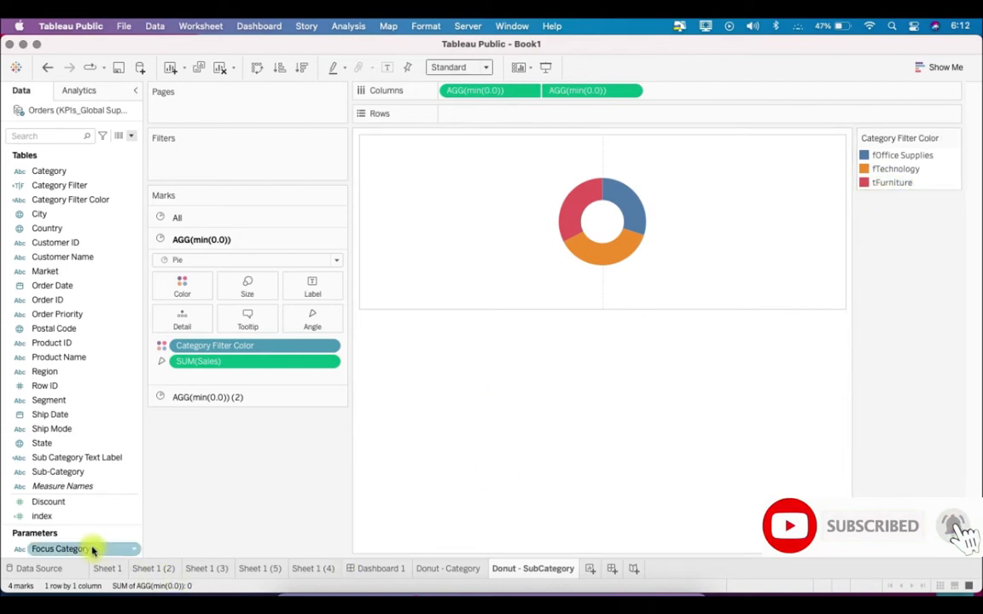
right_click(92, 549)
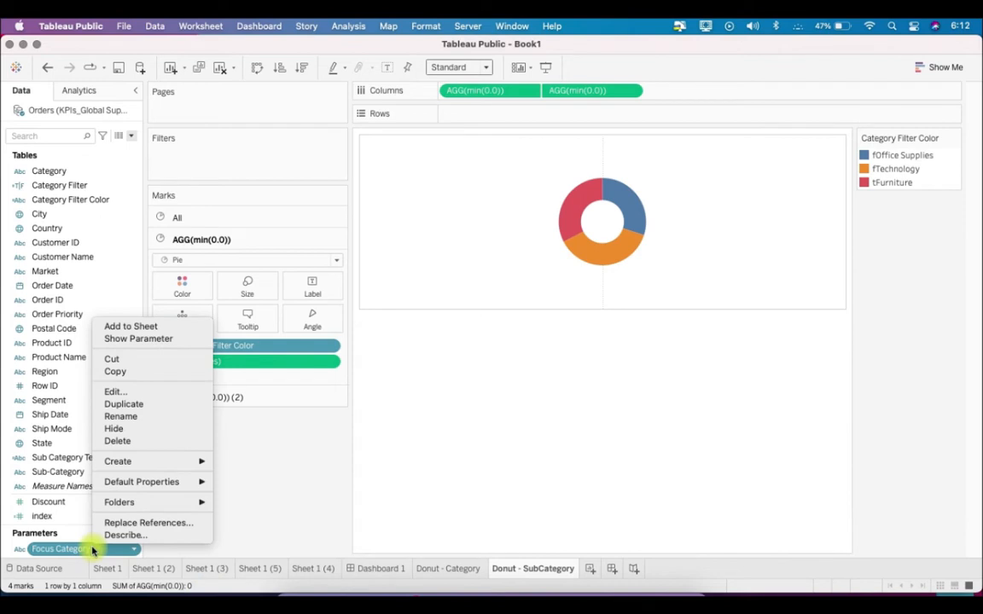
left_click(133, 340)
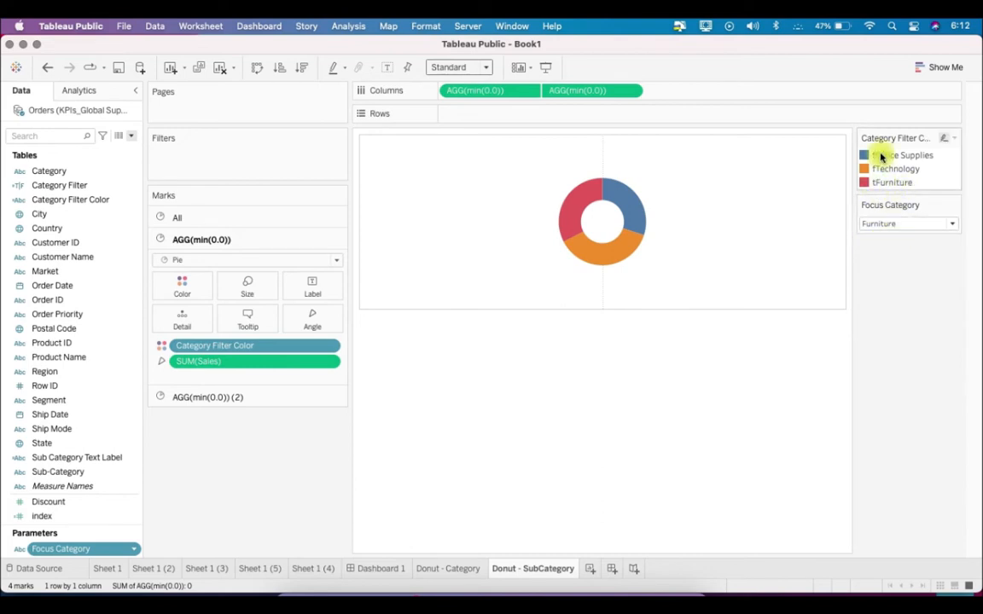
left_click(890, 224)
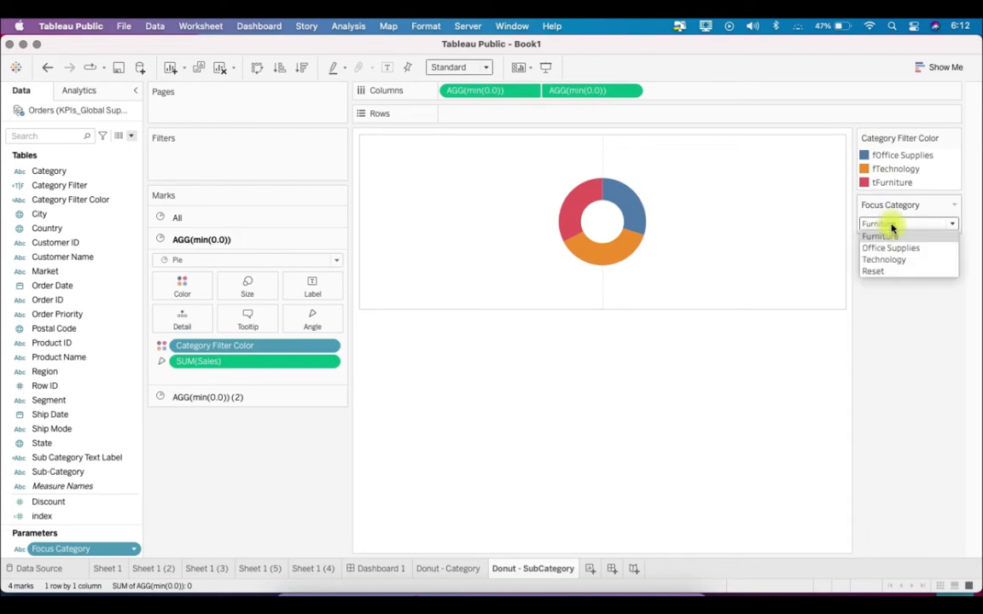
left_click(917, 272)
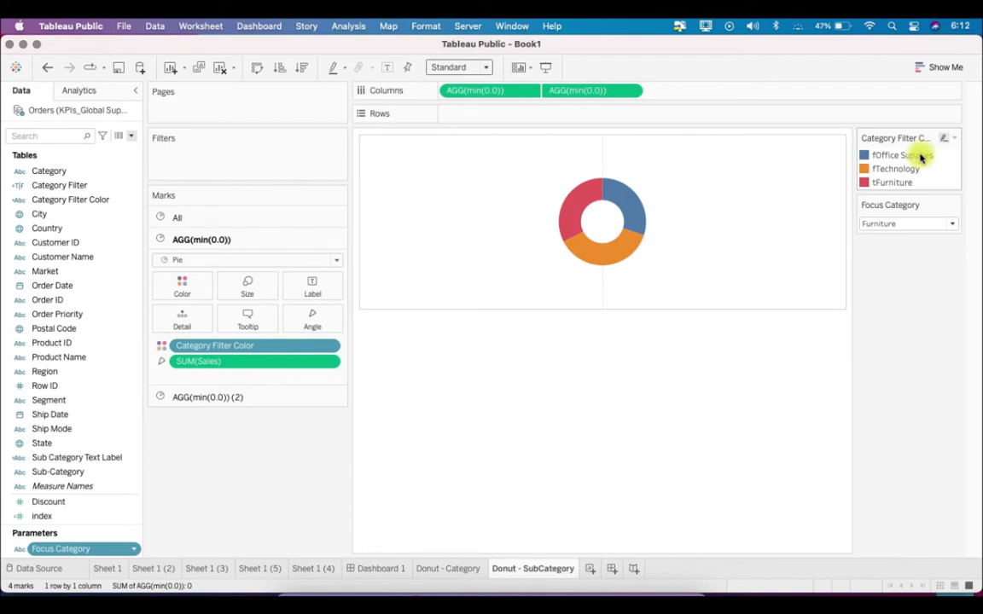
Move tFurniture to the start of the Category Filter Color legend and set the fTechnology color to white
left_click_drag(921, 181, 917, 153)
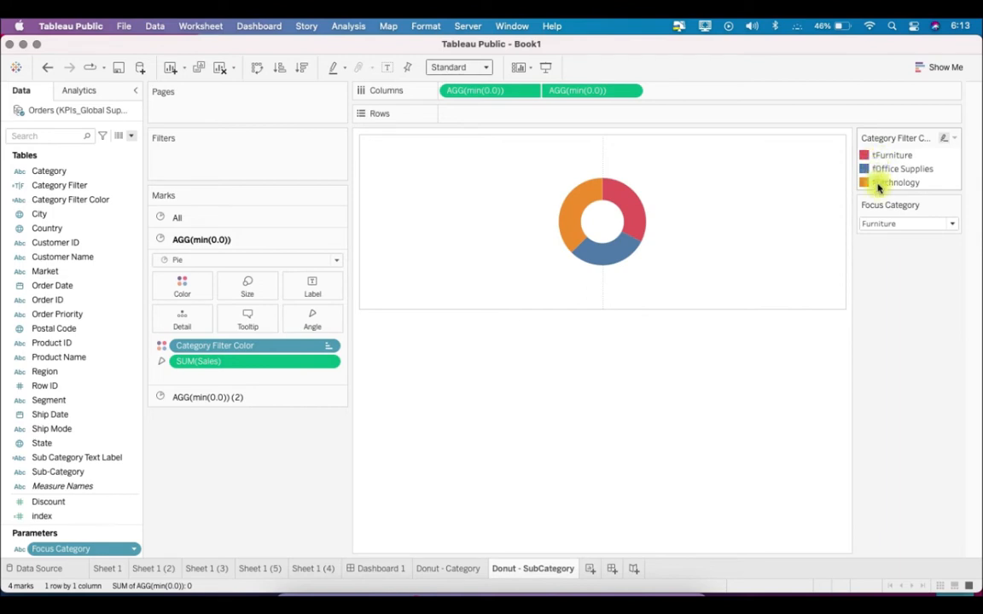
left_click(952, 137)
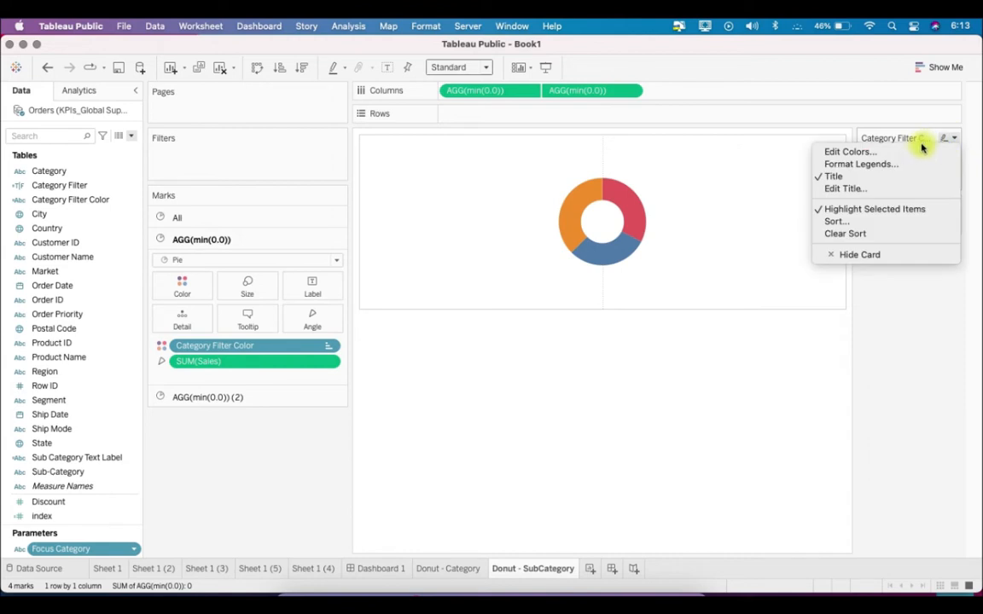
left_click(920, 150)
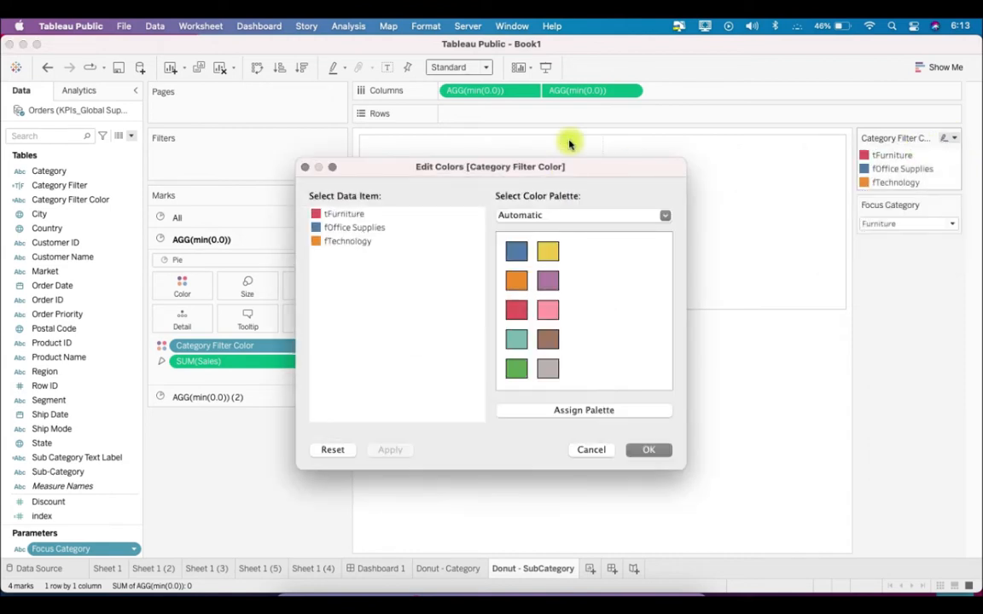
left_click_drag(561, 165, 377, 158)
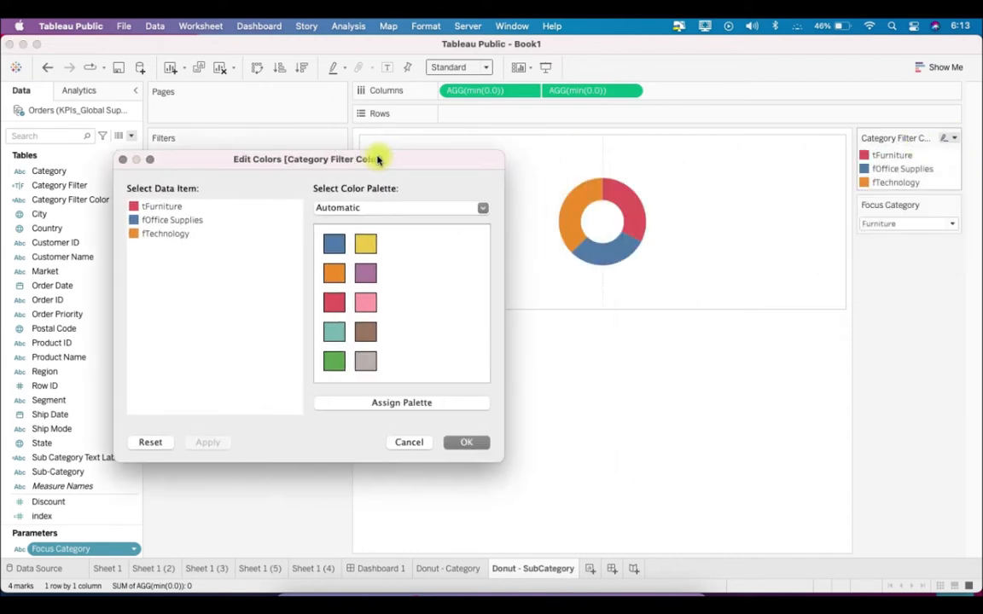
double_click(156, 236)
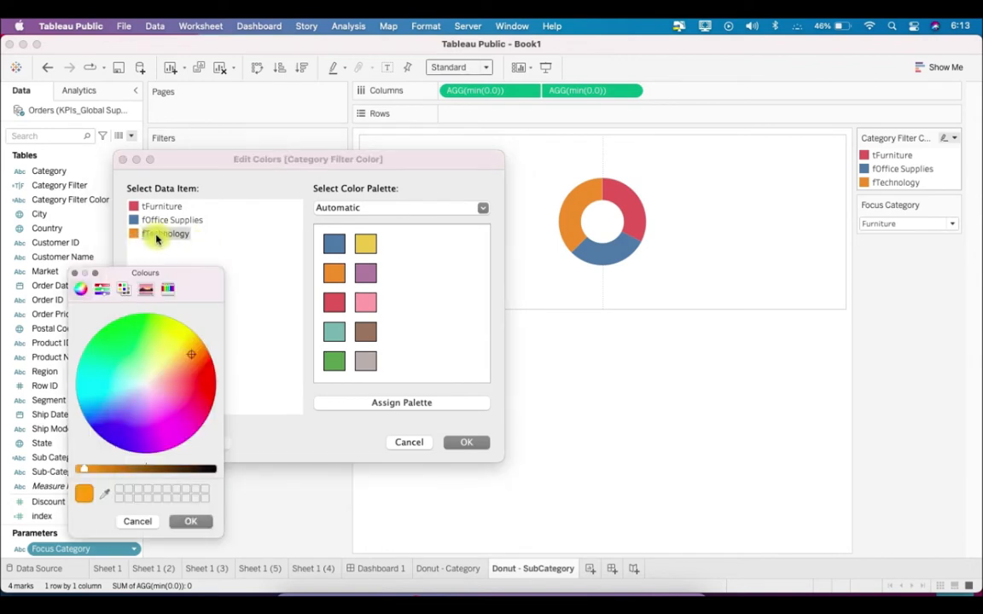
left_click(105, 495)
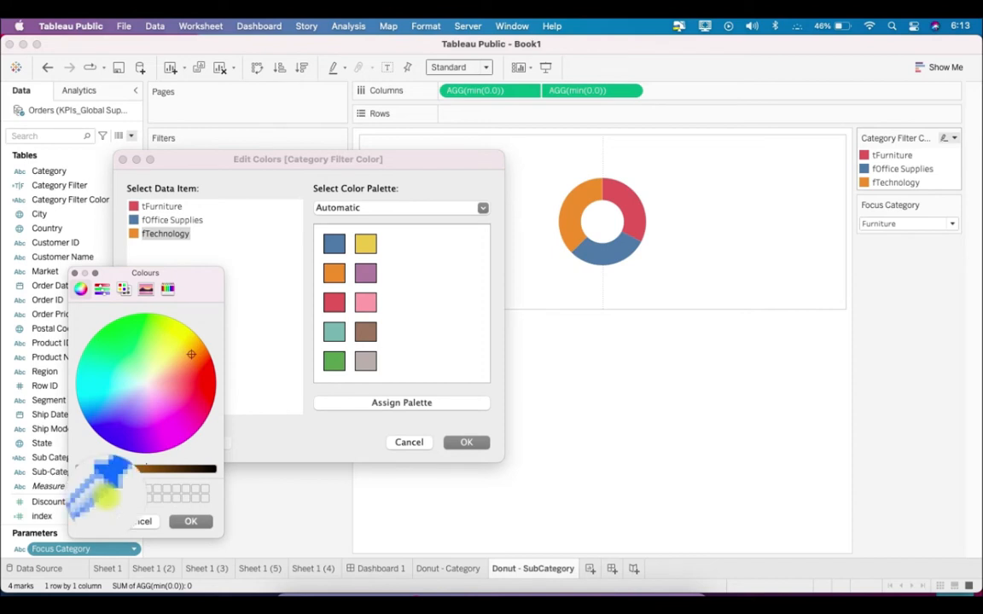
left_click(439, 332)
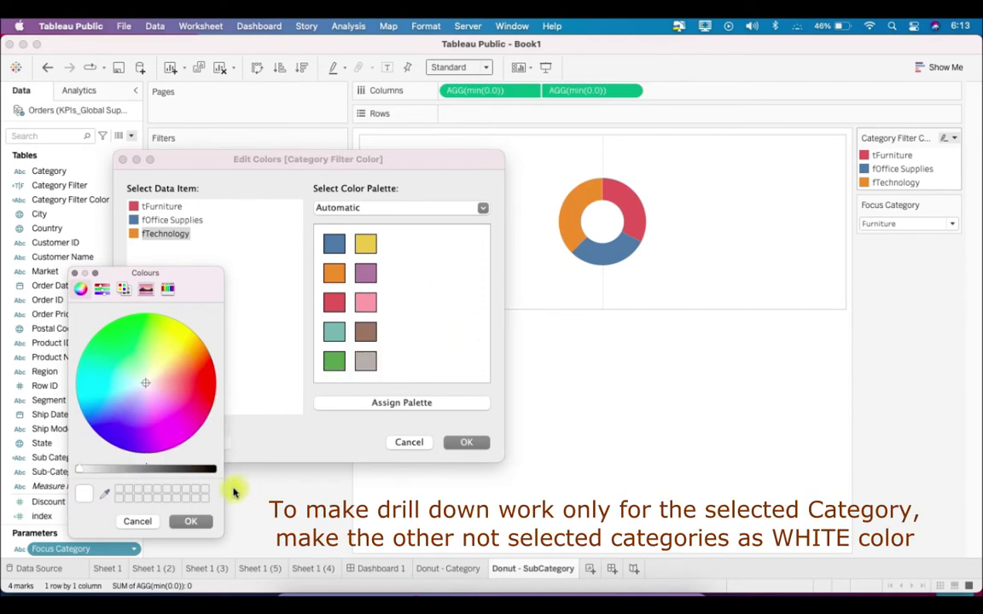
left_click(205, 521)
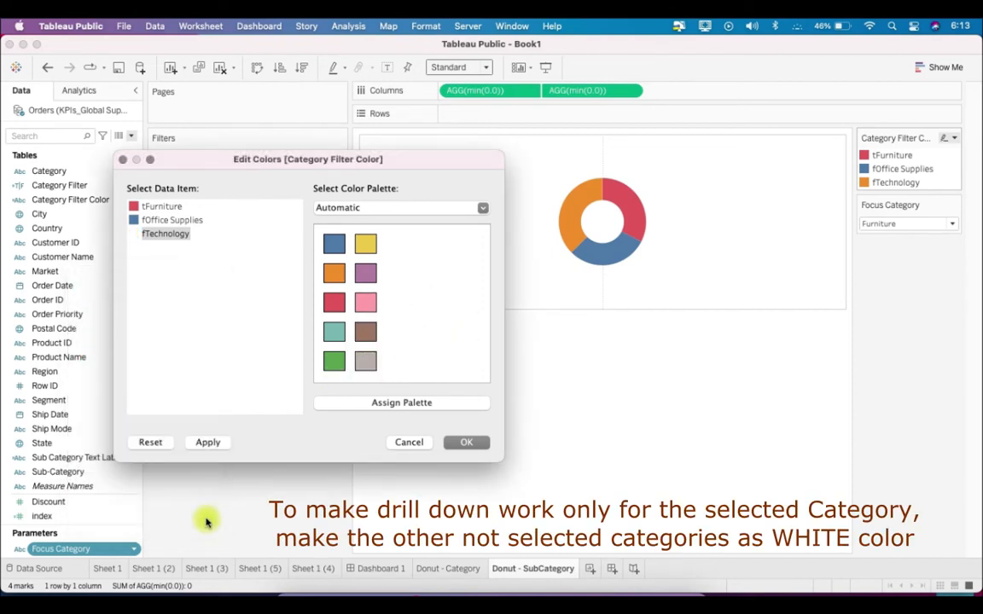
Set the color of the fOffice Supplies item to white
left_click(190, 223)
double_click(190, 223)
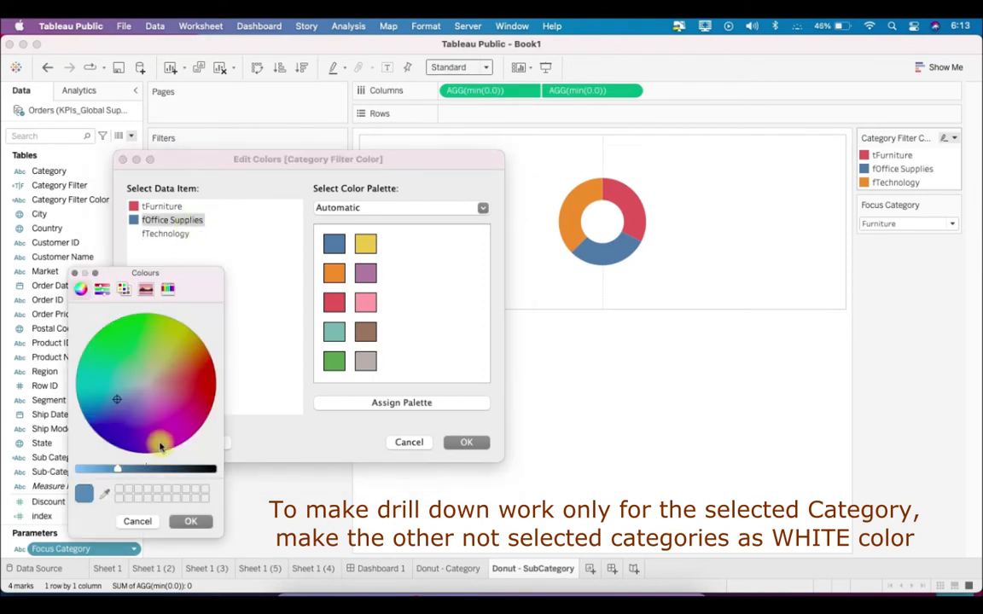
left_click(106, 495)
left_click(428, 304)
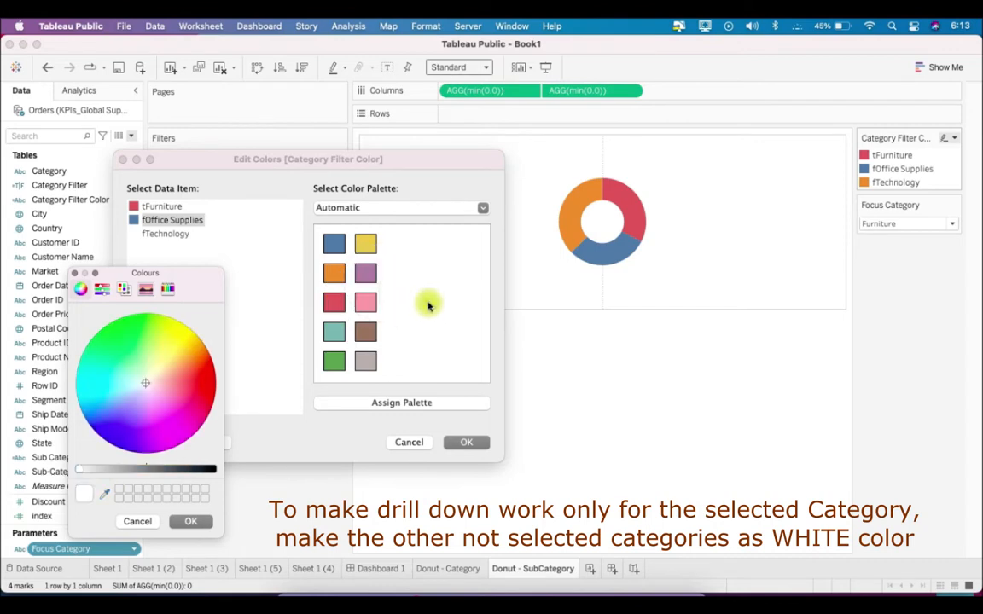
left_click(191, 521)
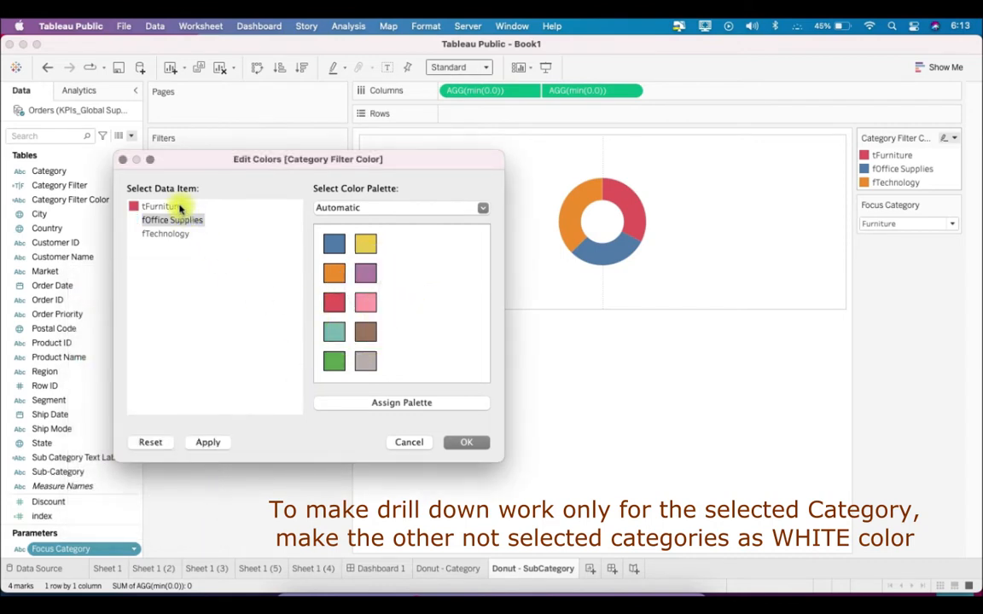
Assign tFurniture a light shade from the Purple palette and apply the color changes
left_click(180, 209)
left_click(364, 208)
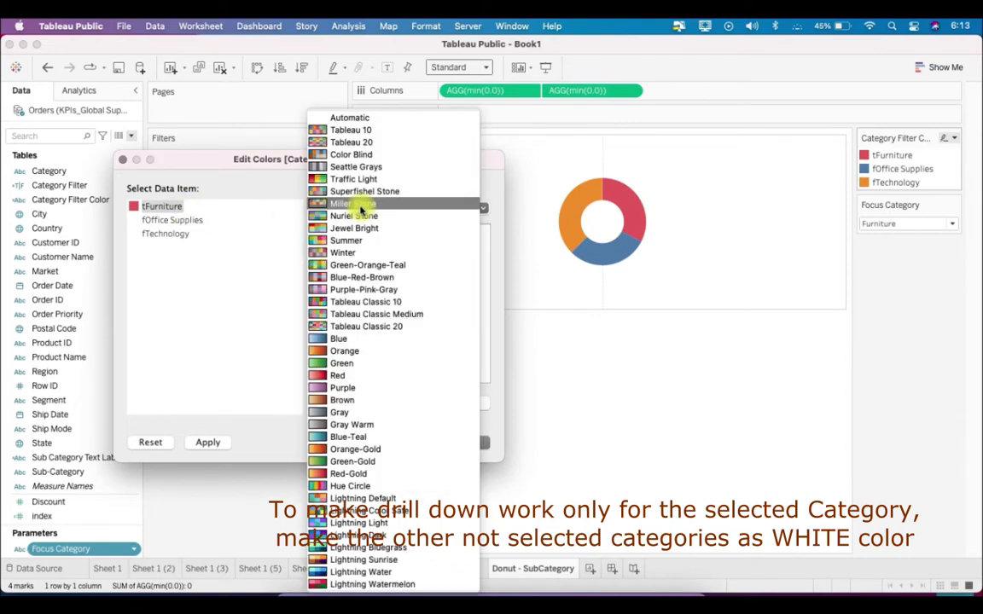
left_click(365, 389)
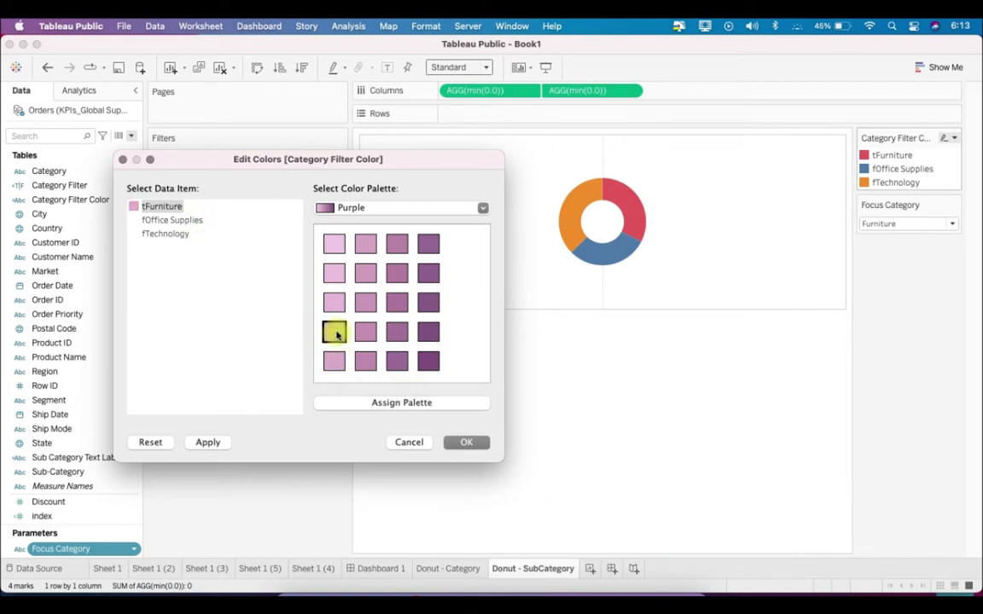
left_click(452, 442)
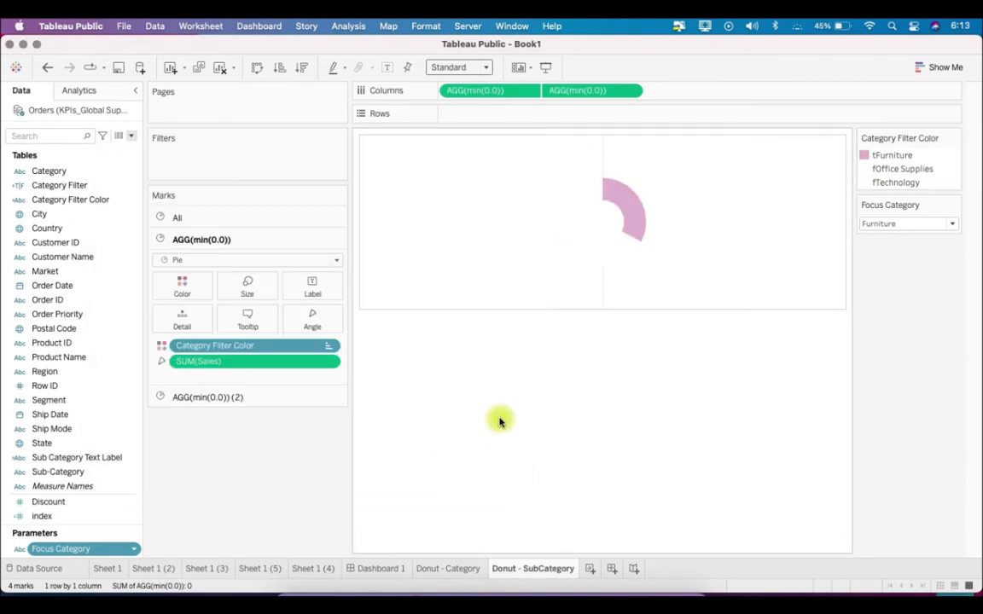
Set Focus Category to Office Supplies and reorder the color legend as fFurniture, tOffice Supplies, fTechnology
left_click(908, 226)
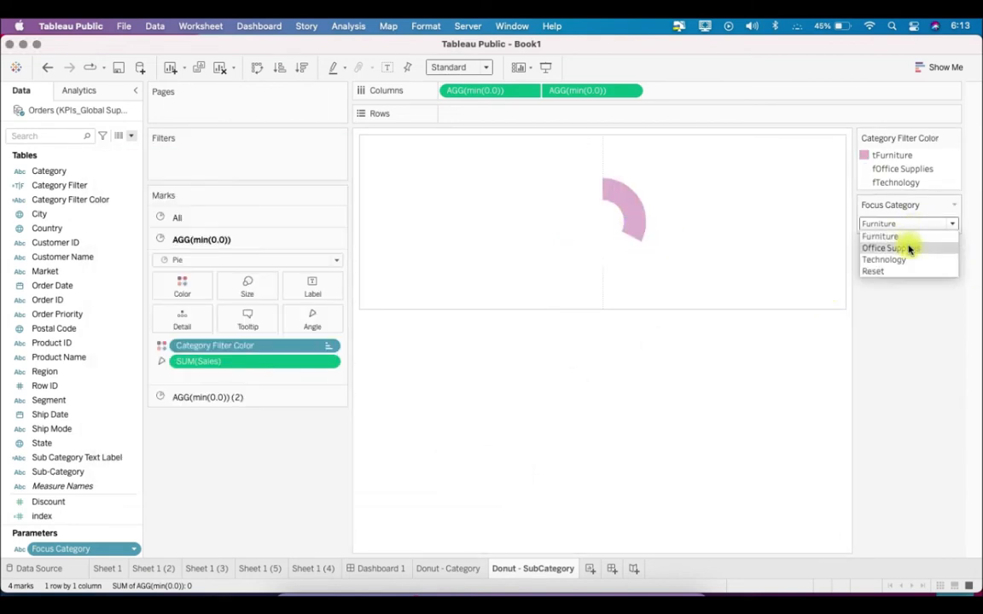
left_click(907, 247)
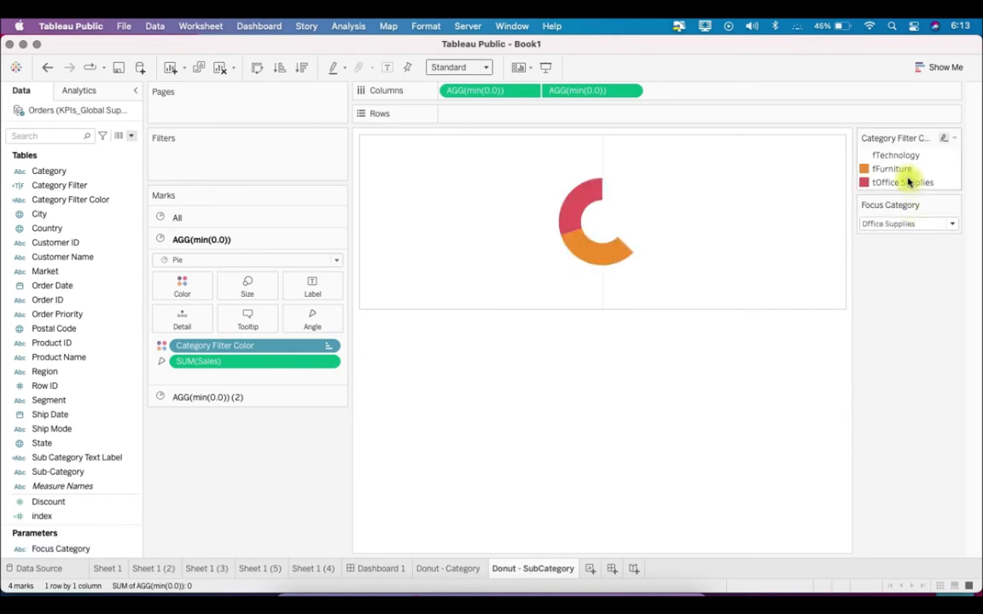
left_click_drag(904, 171, 952, 184)
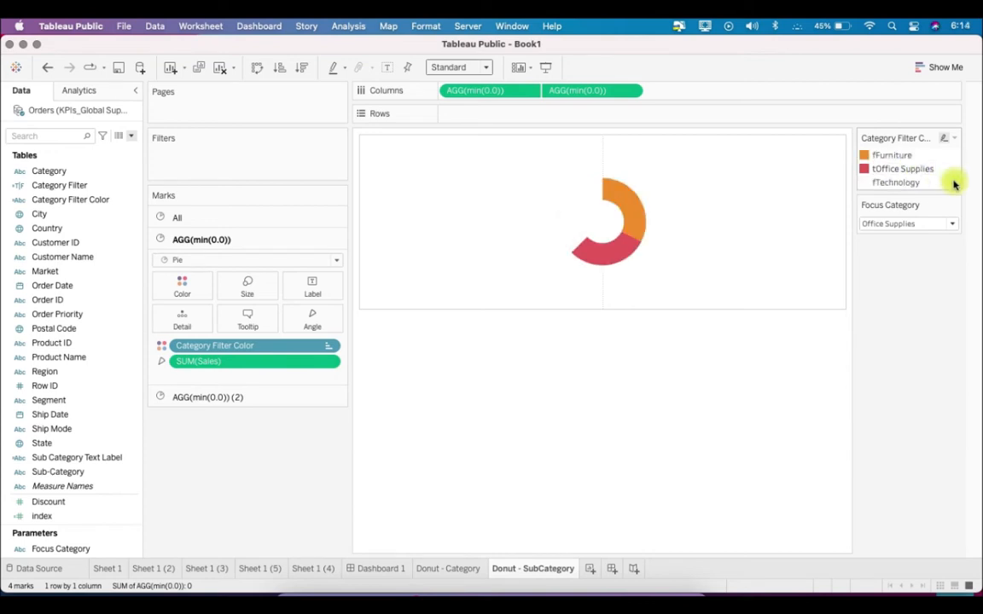
Edit the Category Filter Color colors and set the fFurniture item to white
left_click(954, 139)
left_click(857, 151)
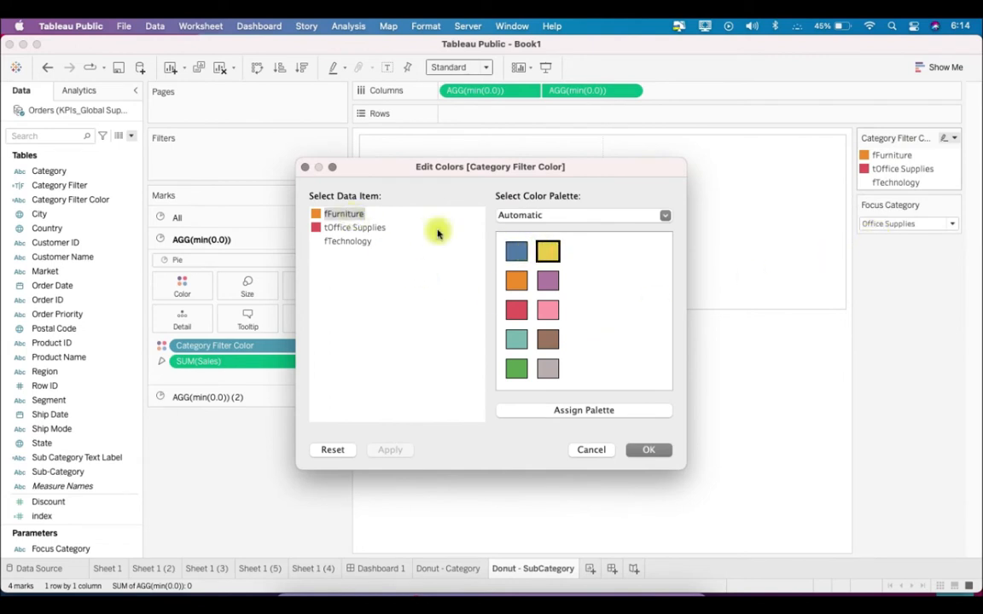
double_click(346, 213)
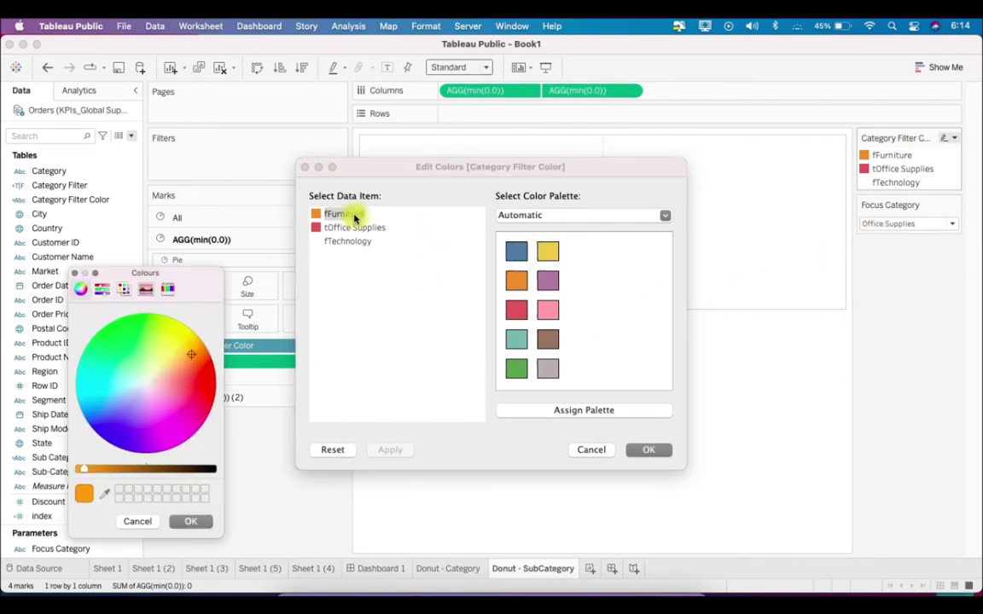
left_click(105, 495)
left_click(401, 345)
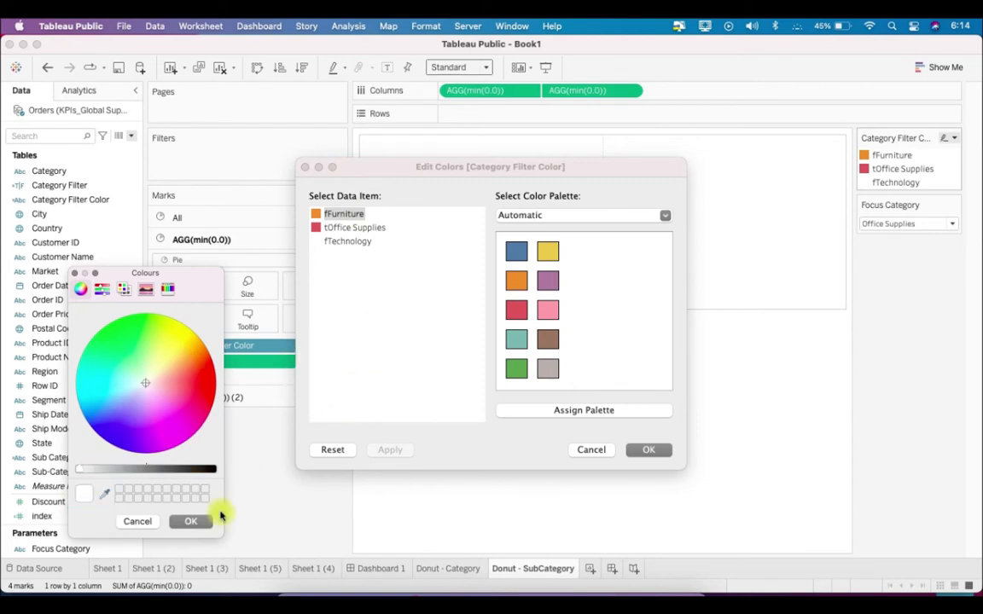
left_click(190, 523)
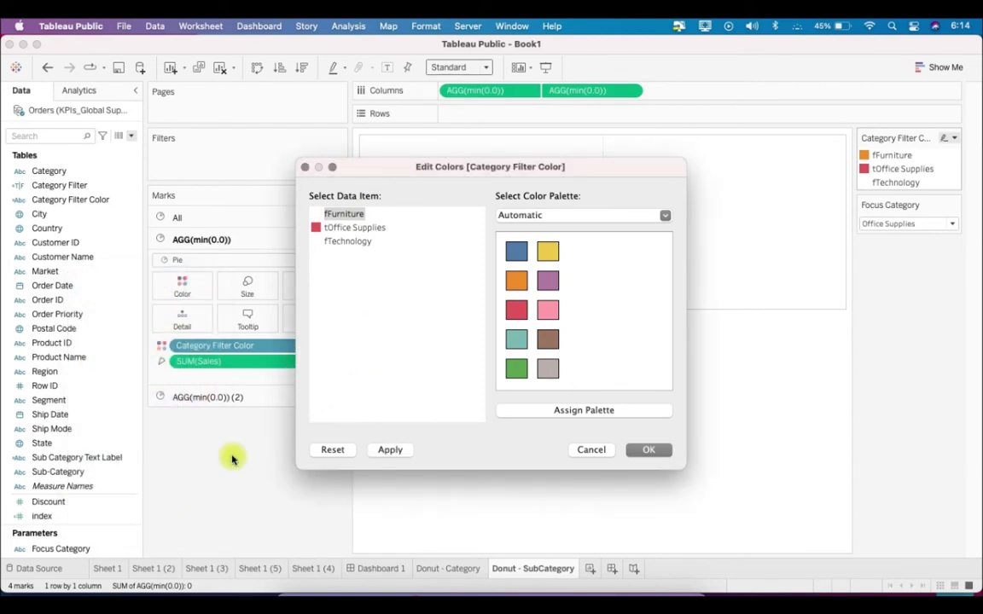
Assign tOffice Supplies a light shade from the Green palette and apply the color changes
left_click(371, 229)
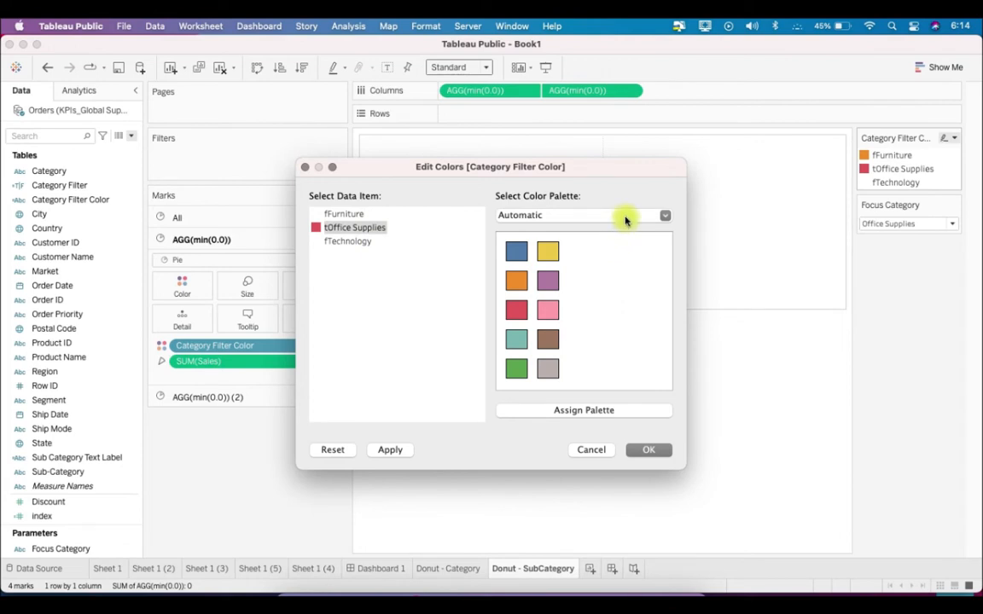
left_click(626, 220)
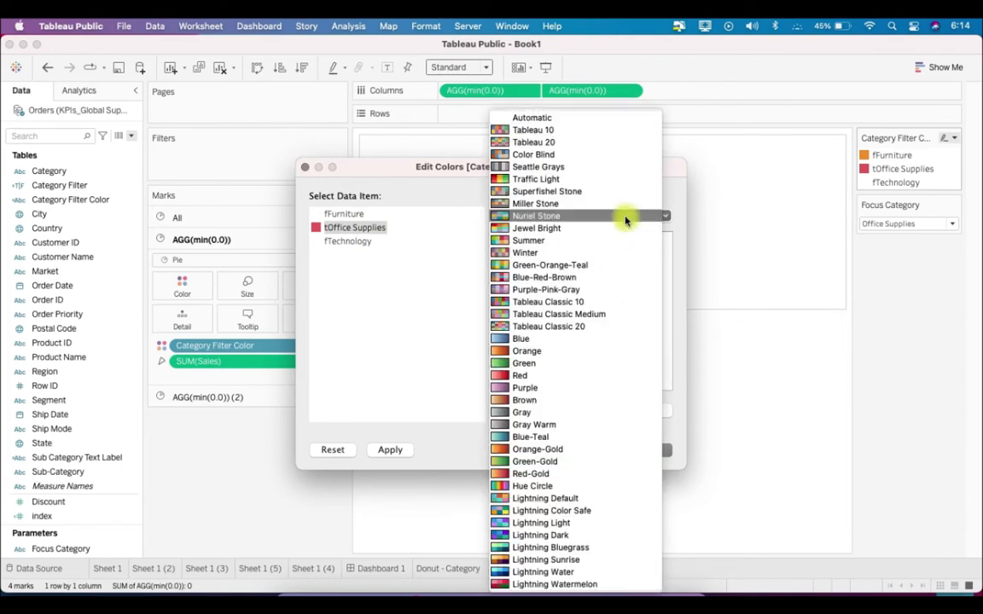
left_click(574, 365)
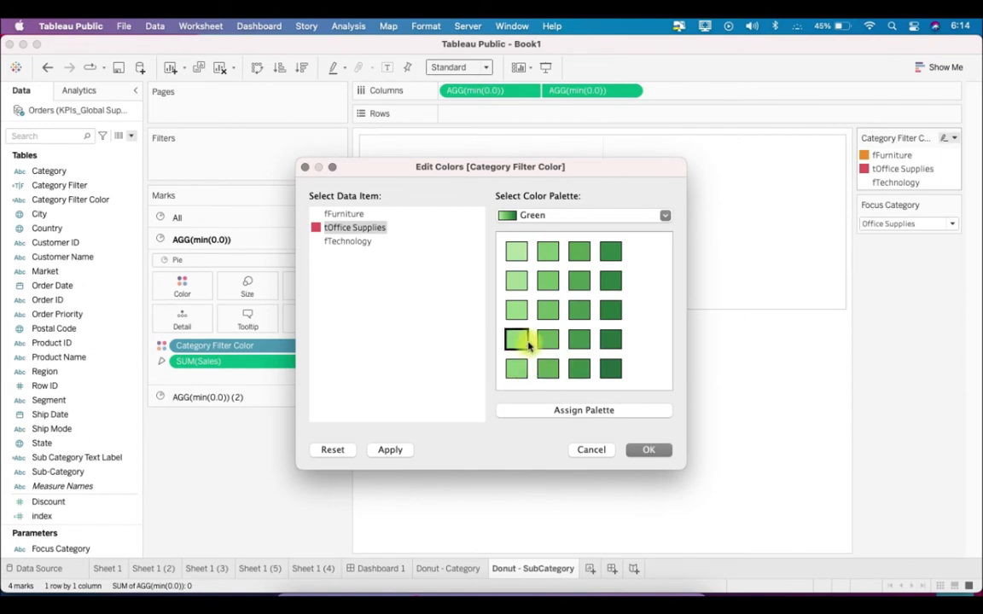
left_click(527, 343)
left_click(650, 450)
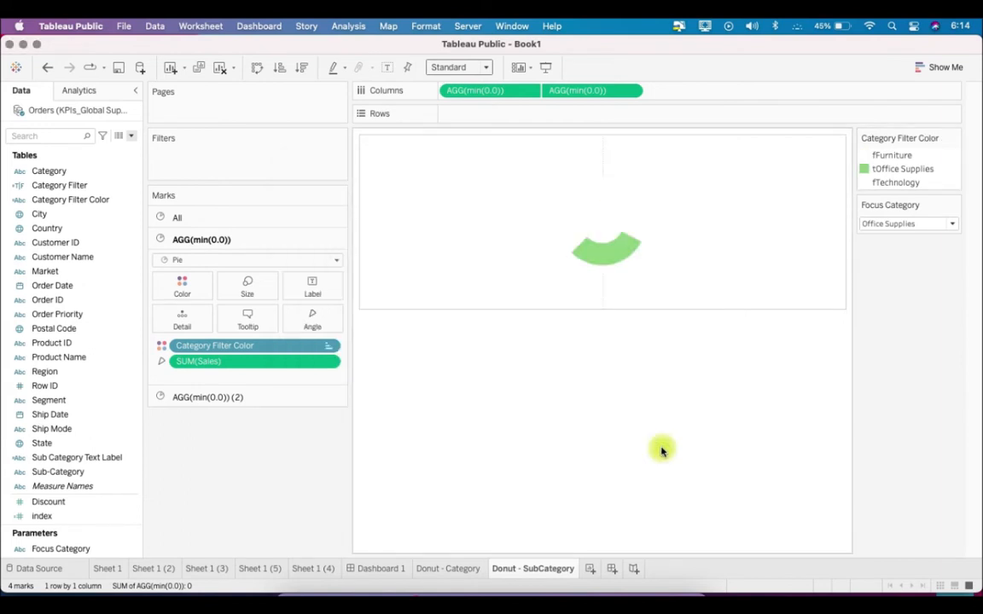
Check the Donut - Category sheet's colors, then set Focus Category to Technology on Donut - SubCategory and order the legend fFurniture, fOffice Supplies, tTechnology
left_click(459, 570)
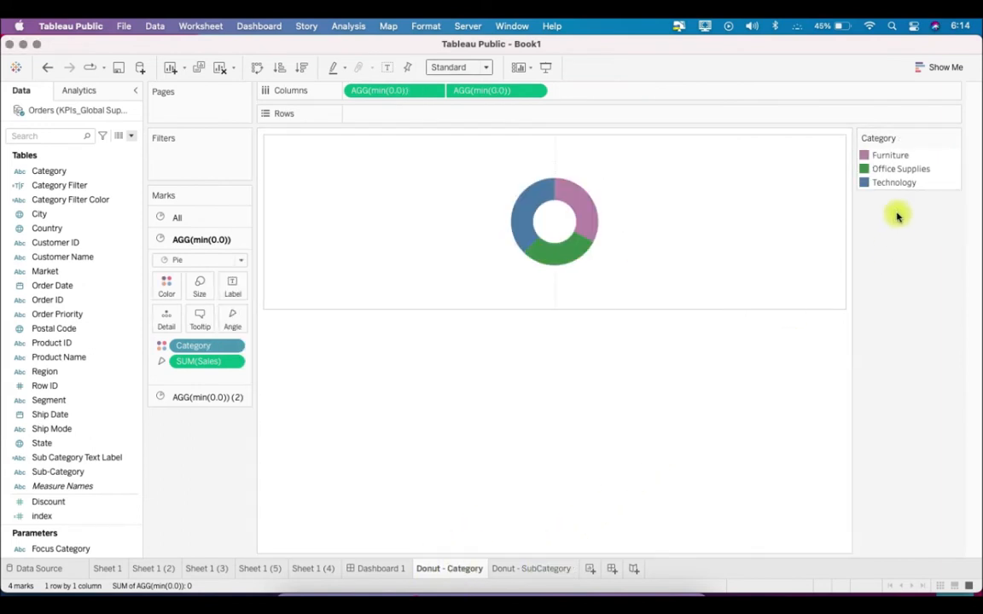
left_click(550, 569)
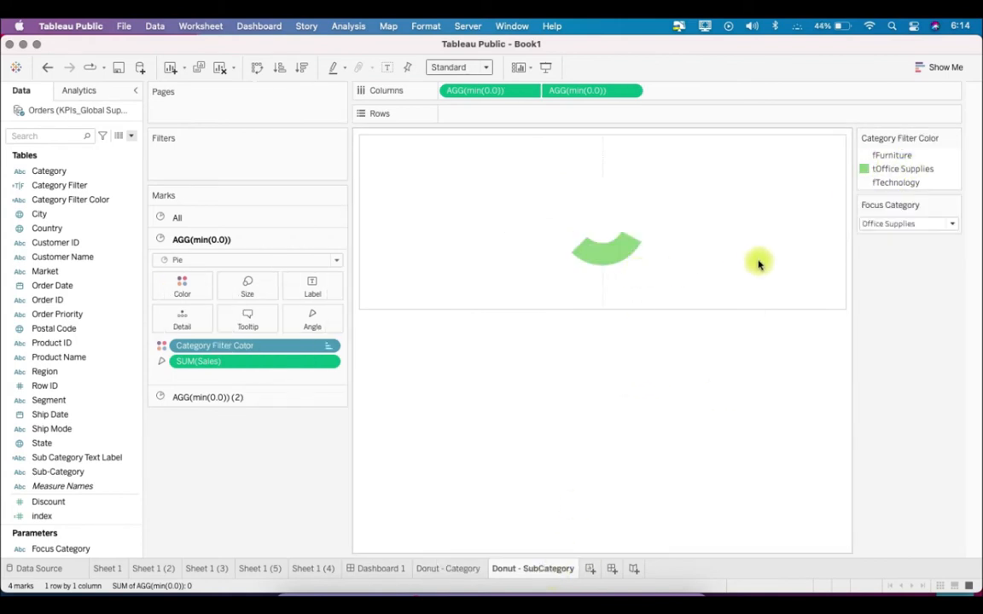
left_click(897, 225)
left_click(896, 260)
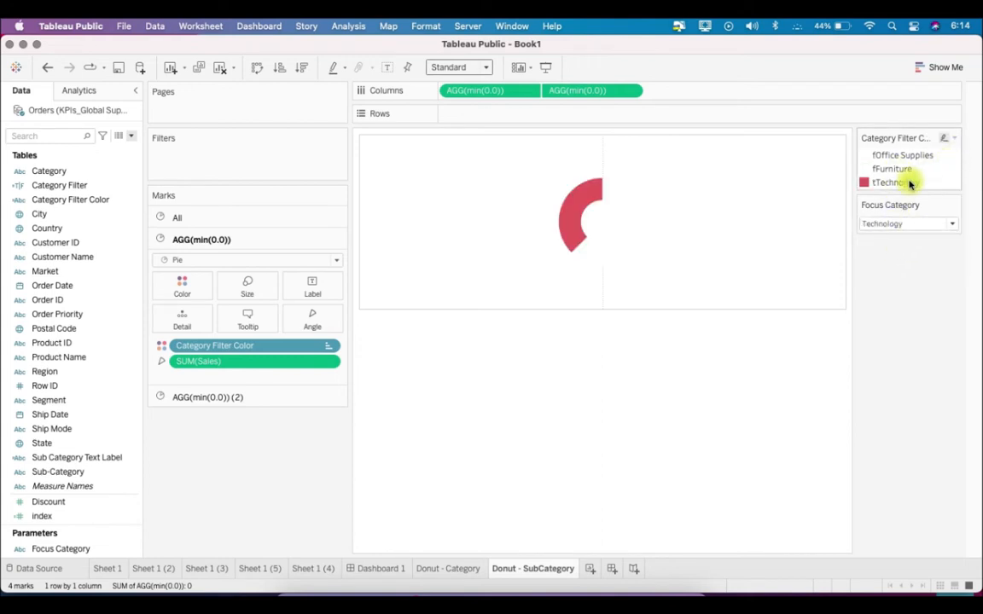
left_click(906, 157)
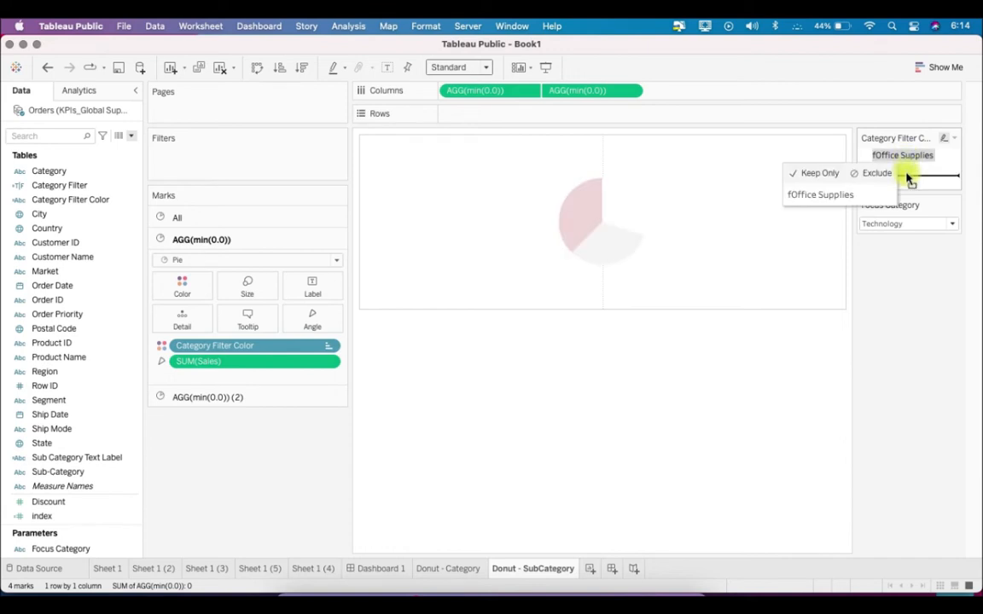
left_click_drag(907, 177, 908, 178)
left_click(949, 177)
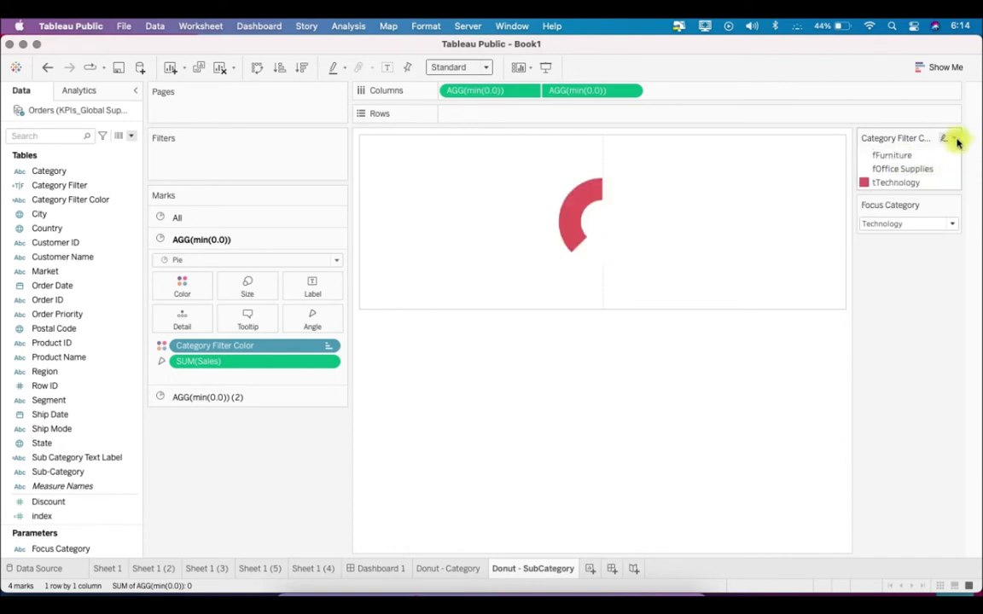
Assign tTechnology a light shade from the Blue palette in the Category Filter Color colors and apply the change
left_click(955, 140)
left_click(810, 135)
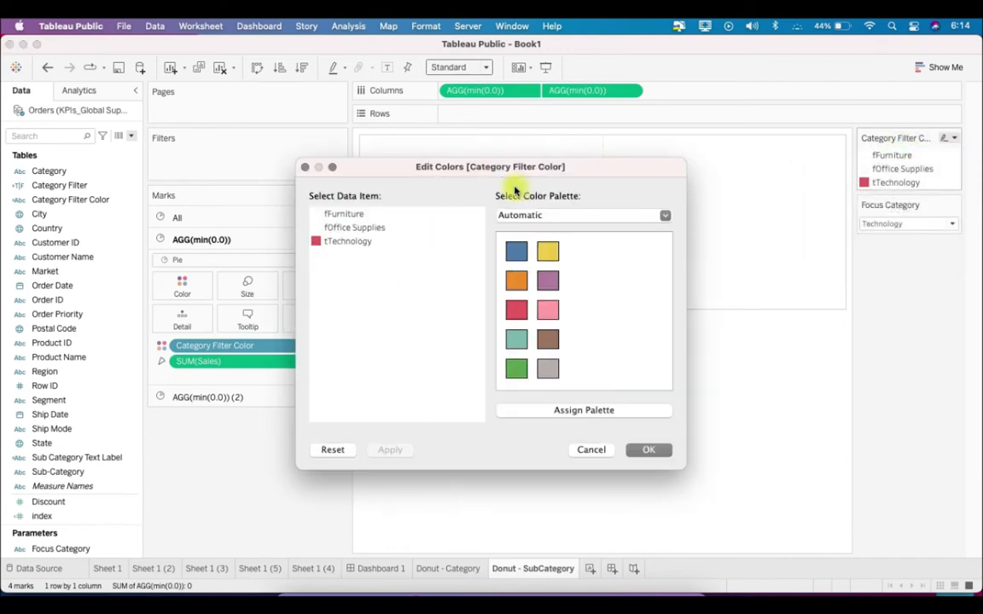
left_click_drag(469, 165, 281, 157)
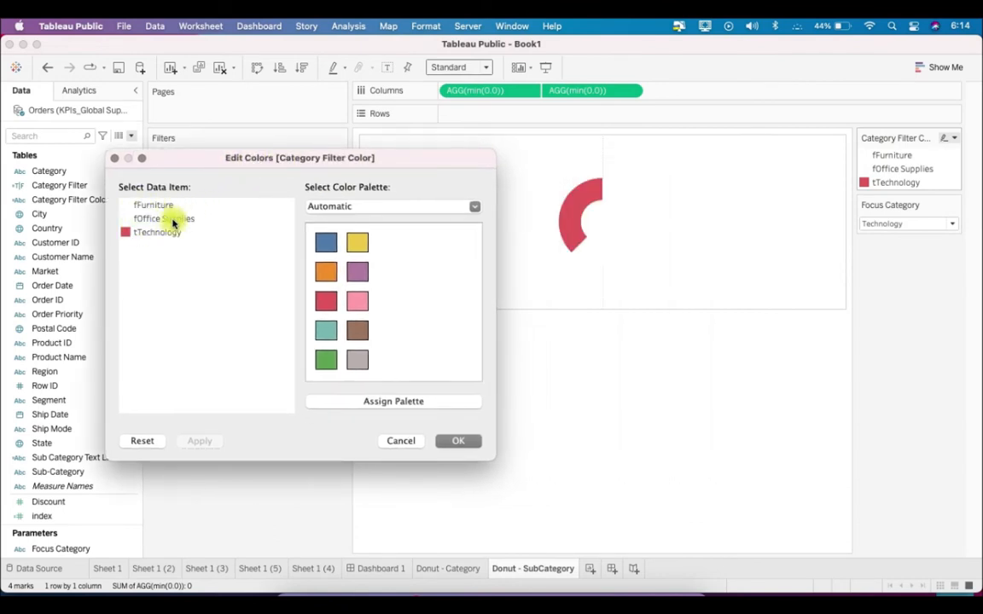
left_click(372, 206)
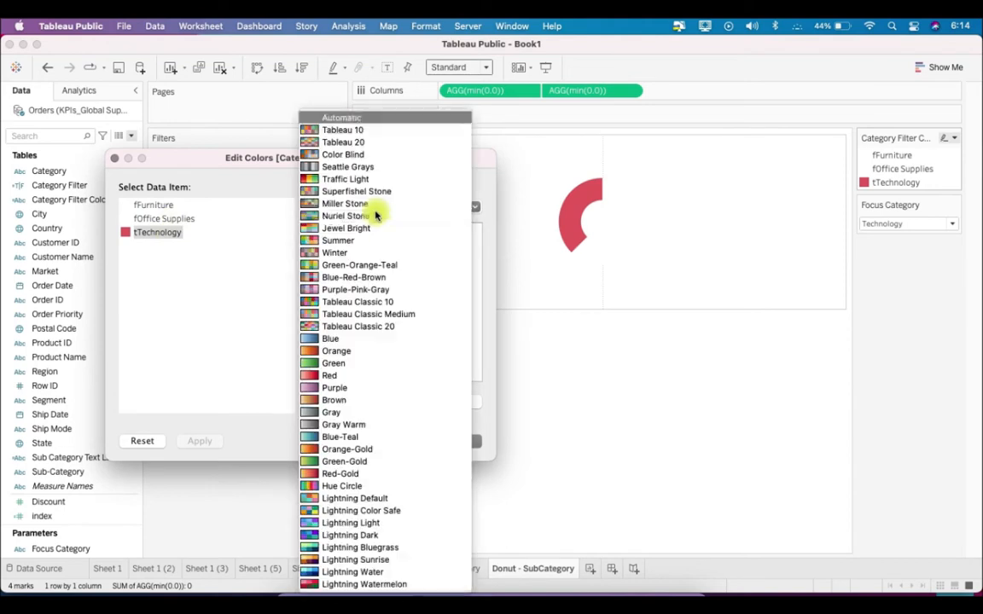
left_click(349, 340)
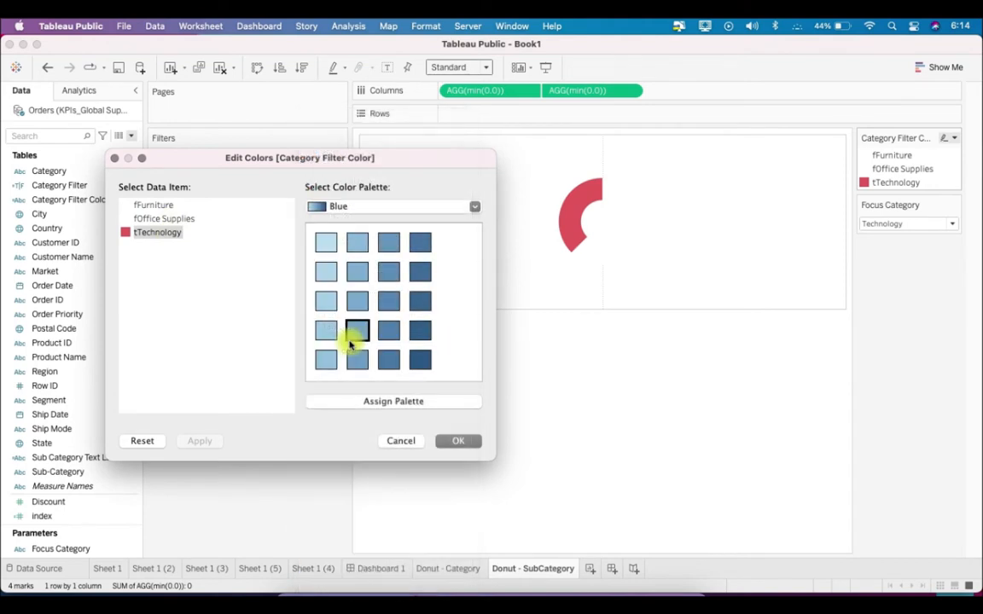
left_click(325, 359)
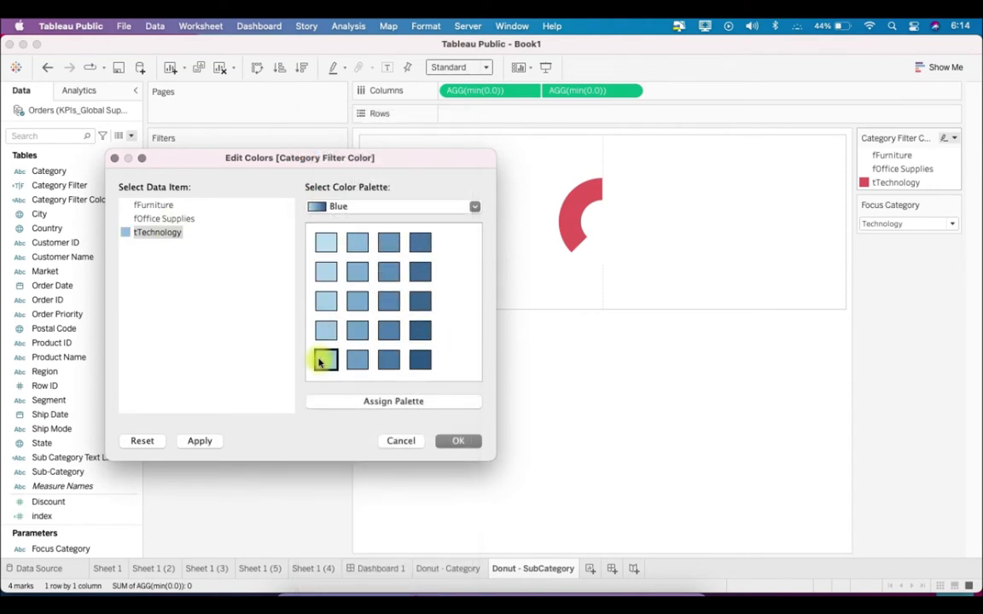
left_click(454, 441)
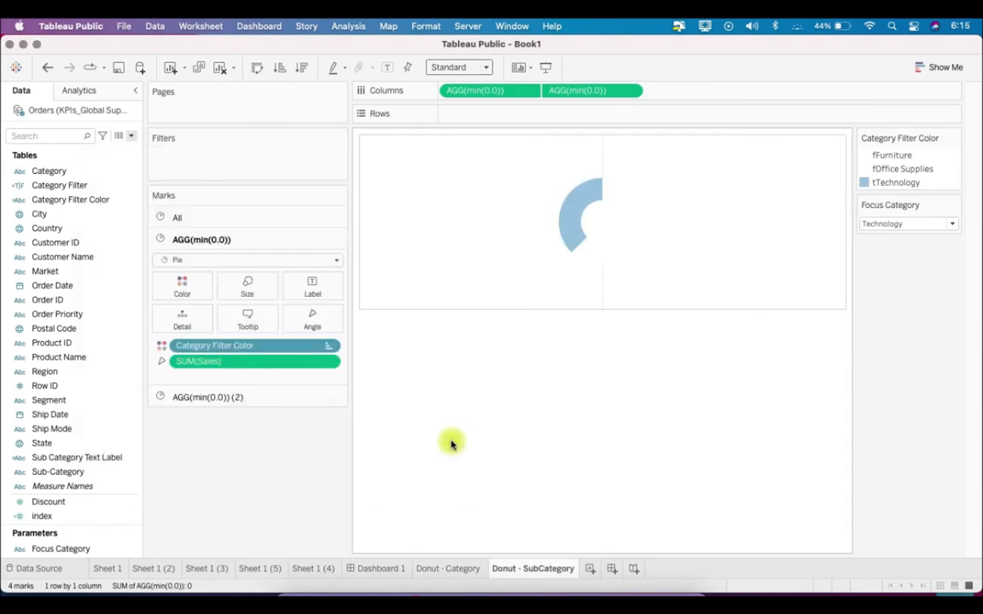
Check the slice coloring by setting Focus Category to Reset and to Furniture
left_click(913, 225)
left_click(887, 271)
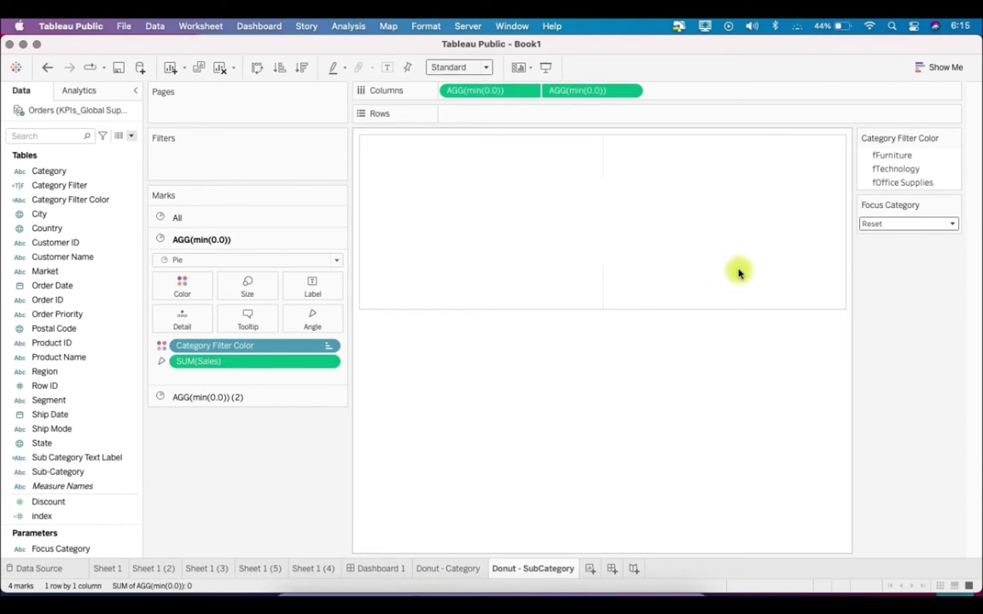
left_click(909, 225)
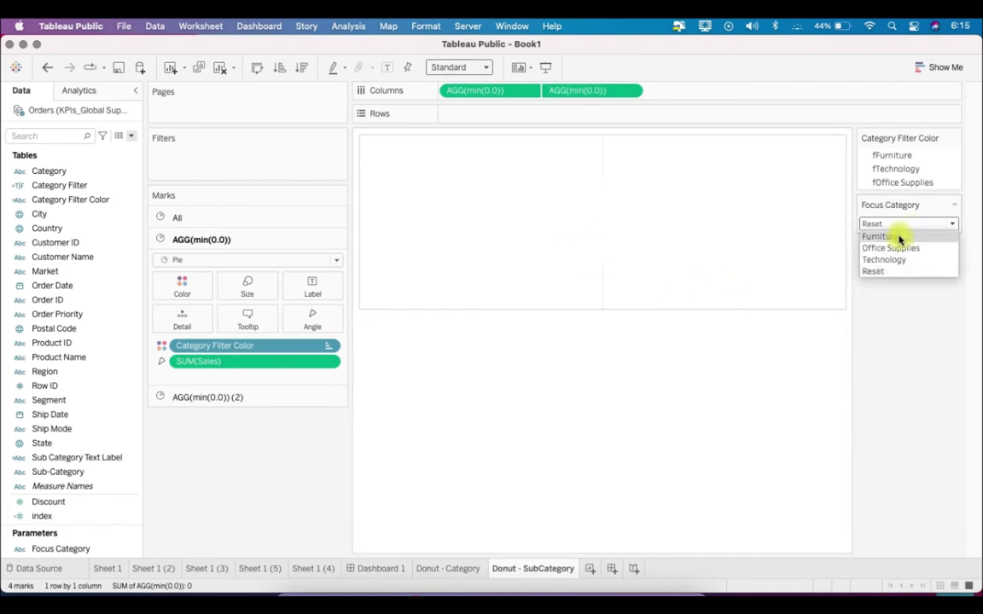
left_click(899, 239)
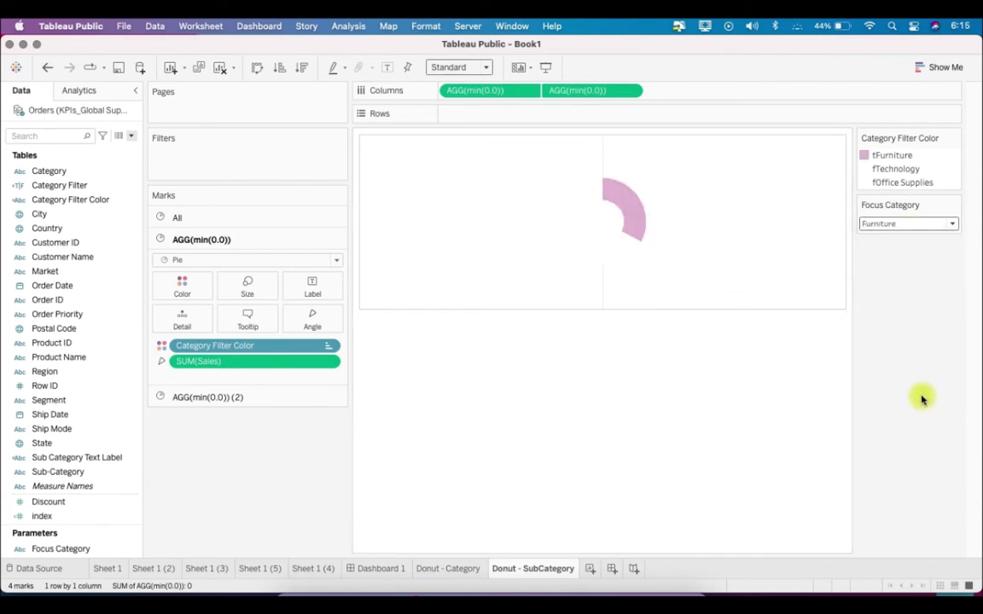
left_click(890, 225)
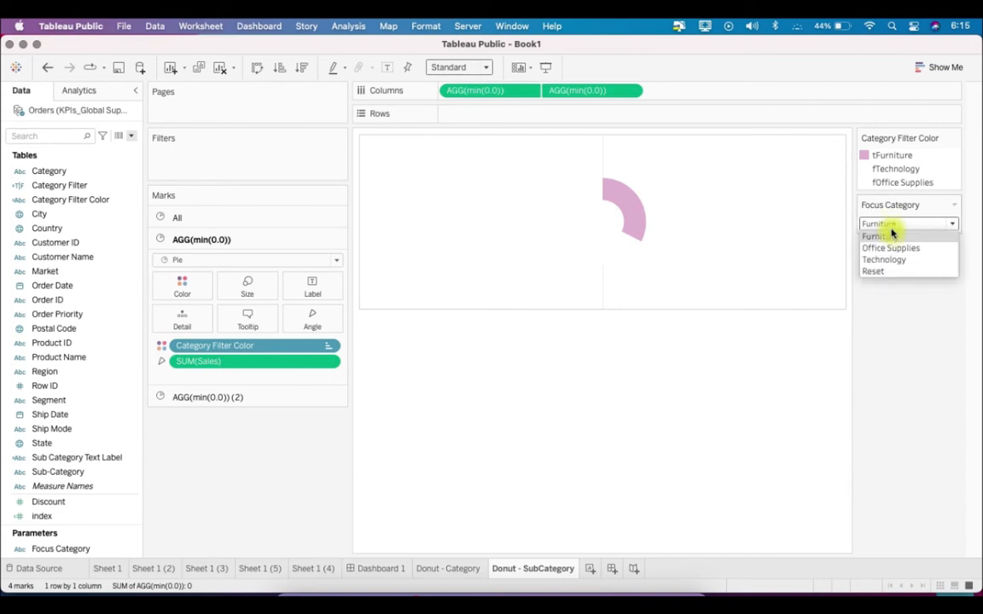
left_click(890, 331)
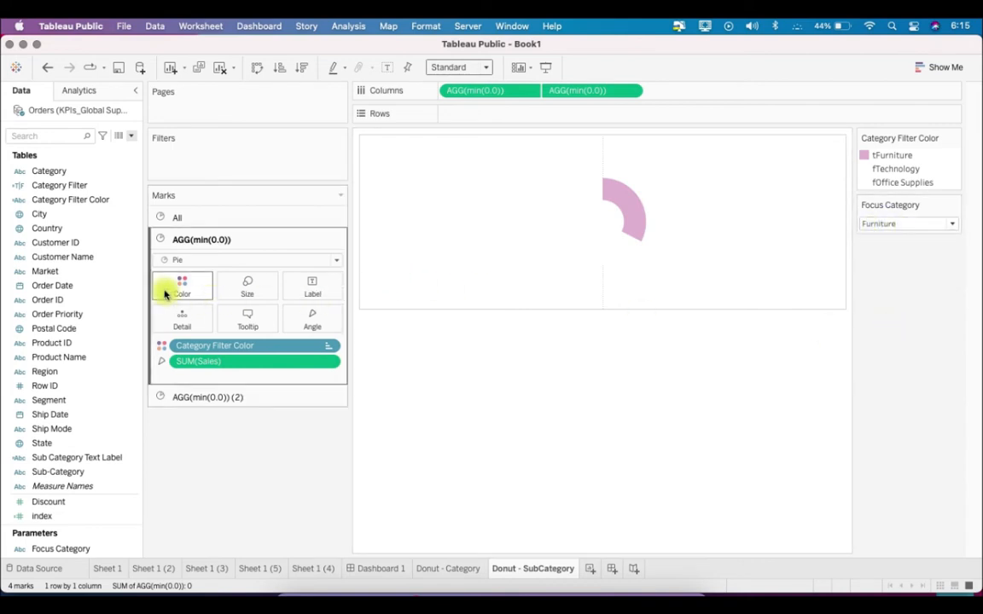
Set a white border on the marks of both pies together
left_click(211, 219)
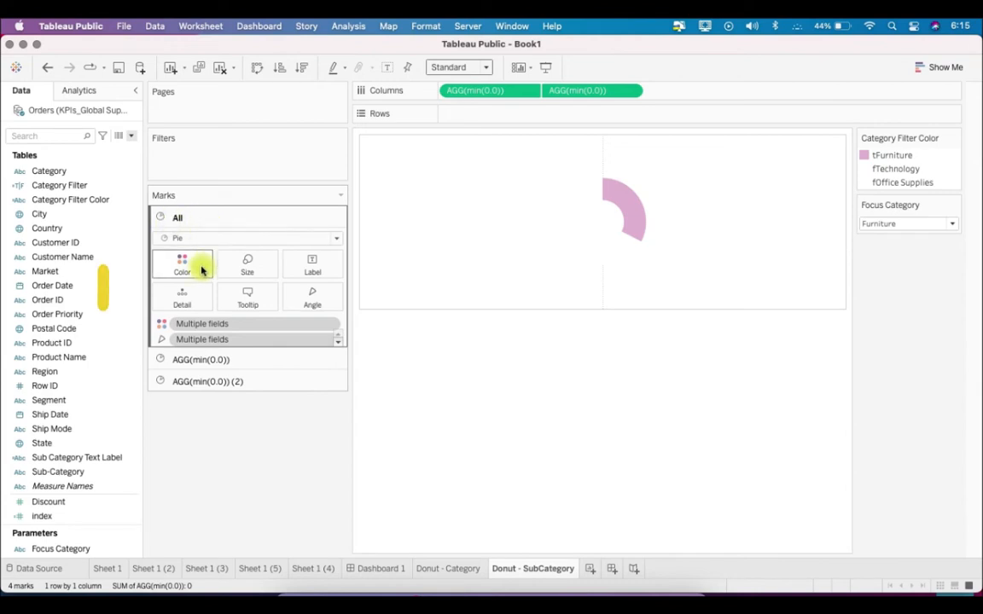
left_click(201, 266)
left_click(221, 459)
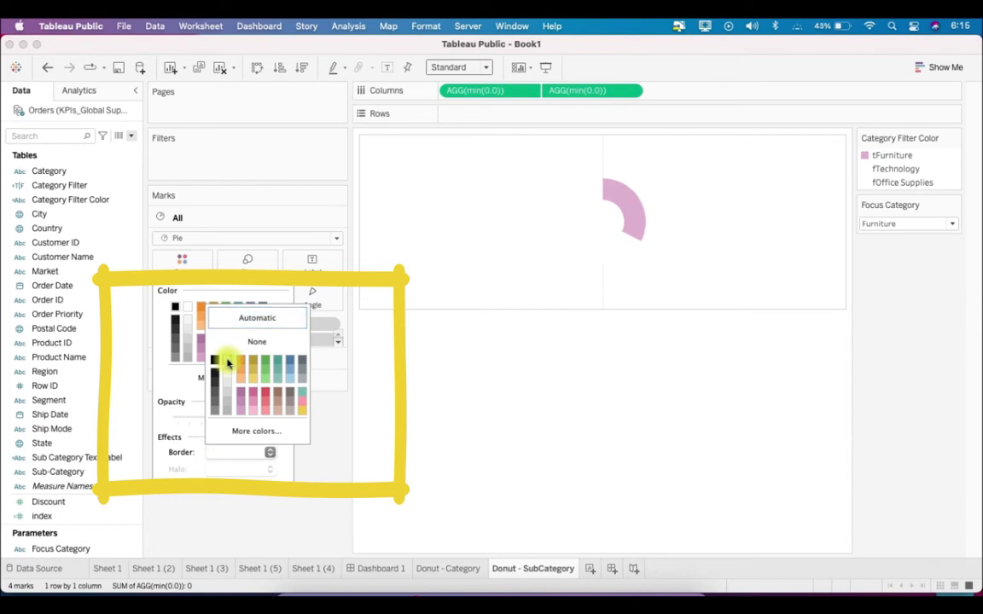
left_click(230, 507)
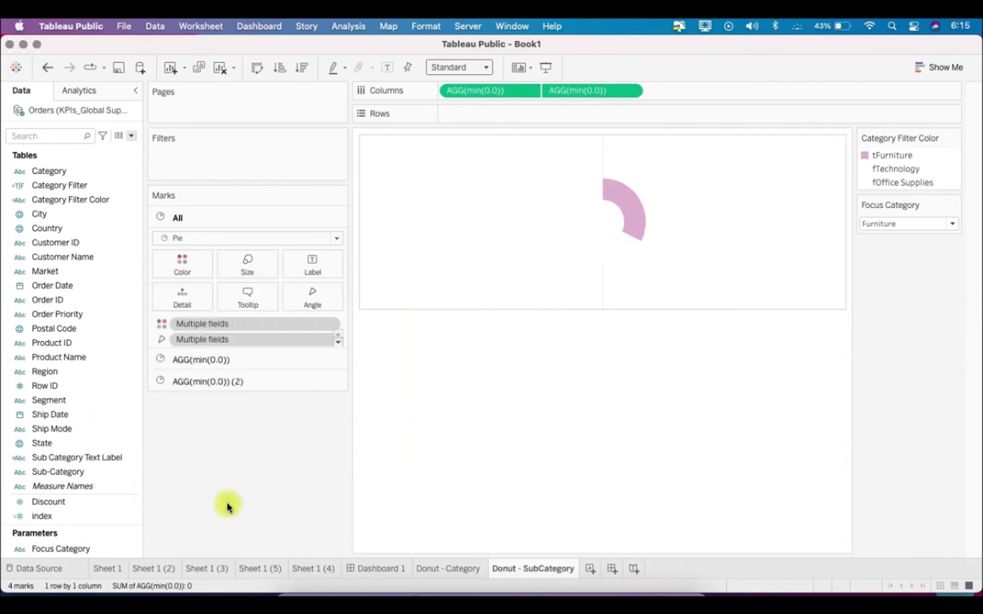
Add Category and Sub-Category as detail to the first AGG(min(0.0)) pie
left_click(242, 362)
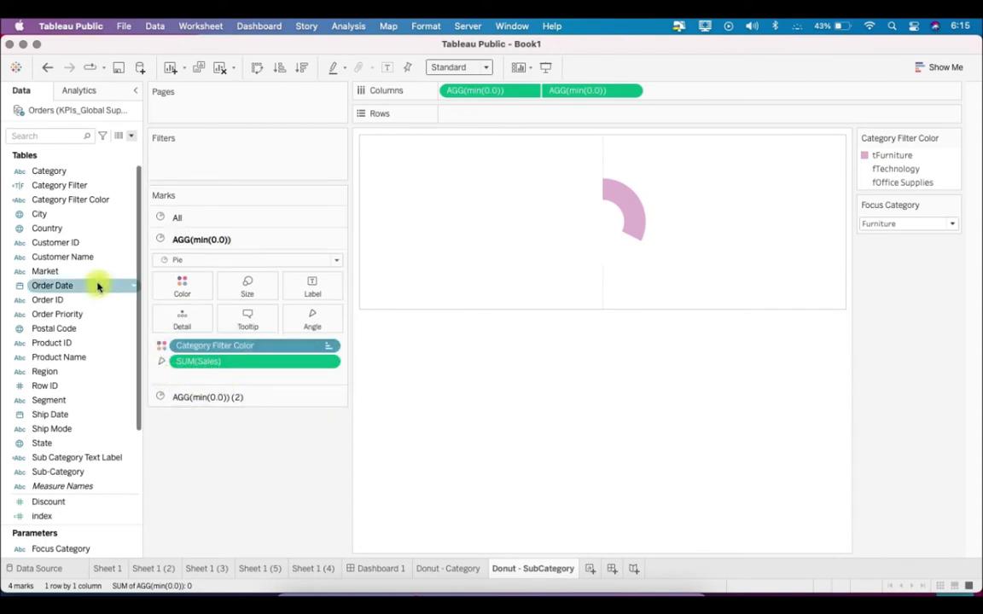
left_click_drag(49, 174, 193, 314)
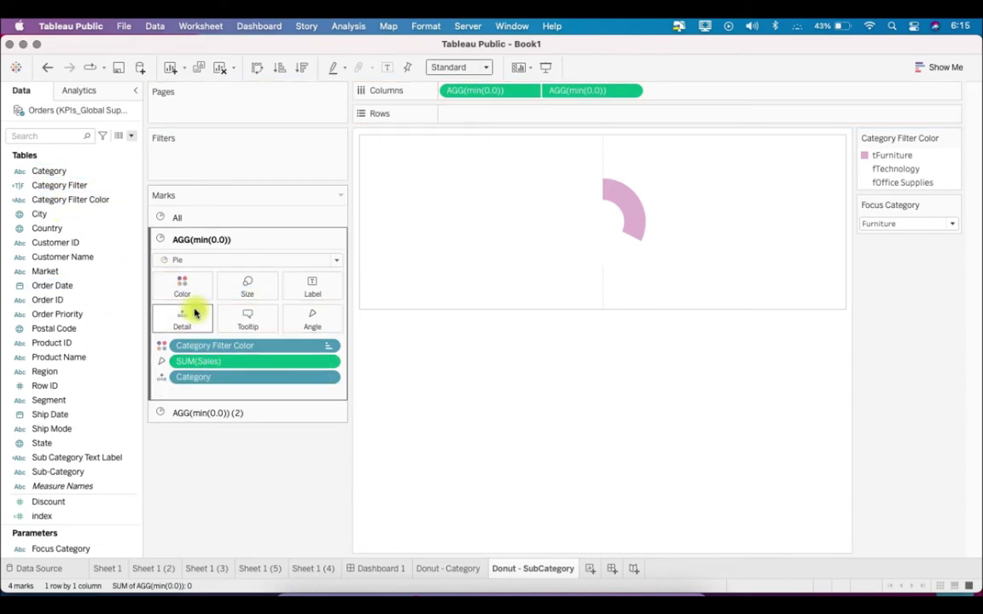
left_click_drag(80, 472, 202, 316)
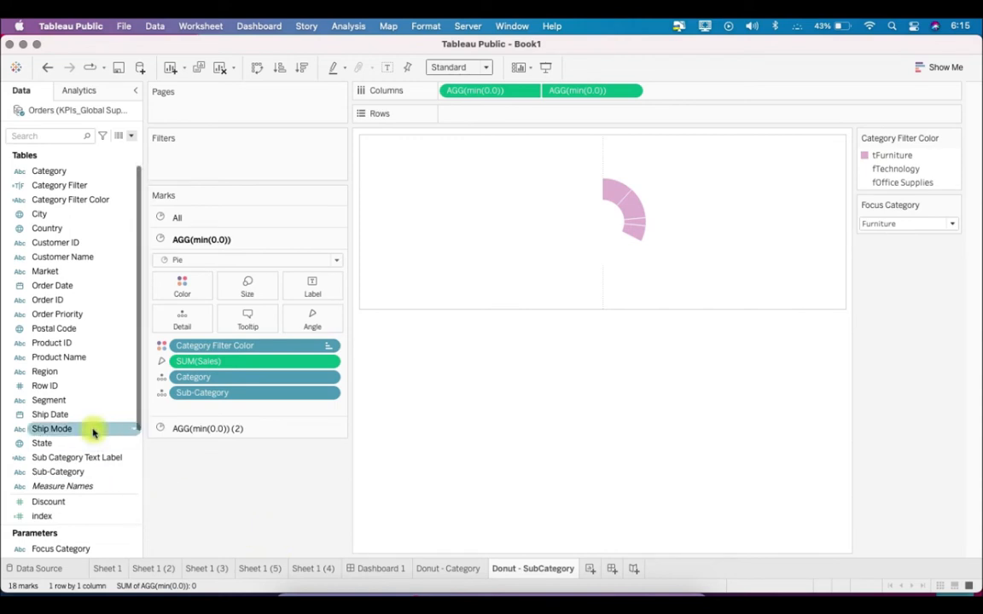
Label the first pie's slices with Sub Category Text Label and Sub Category Labels
scroll(94, 430, "down", 5)
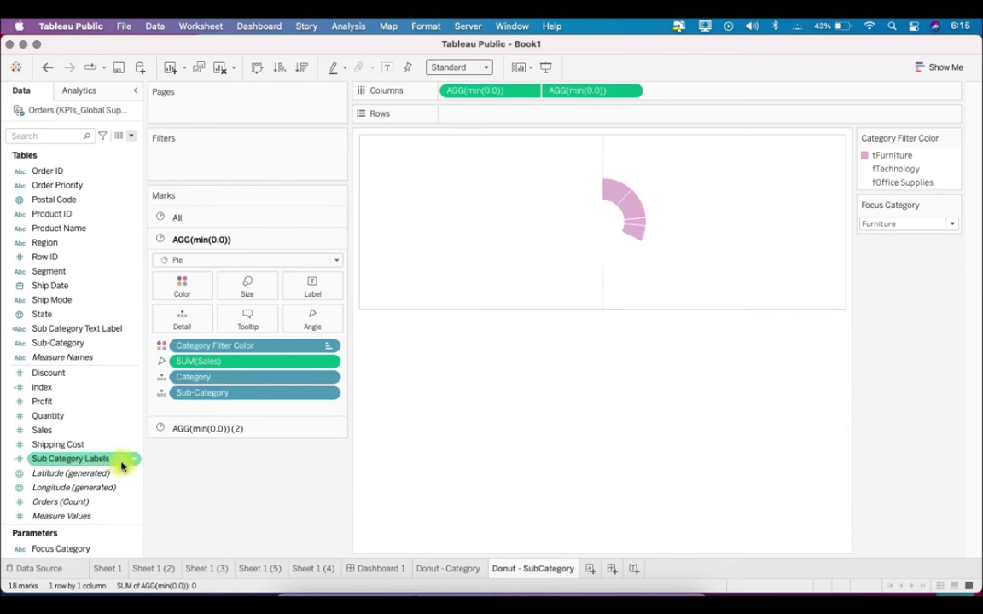
left_click_drag(91, 329, 320, 295)
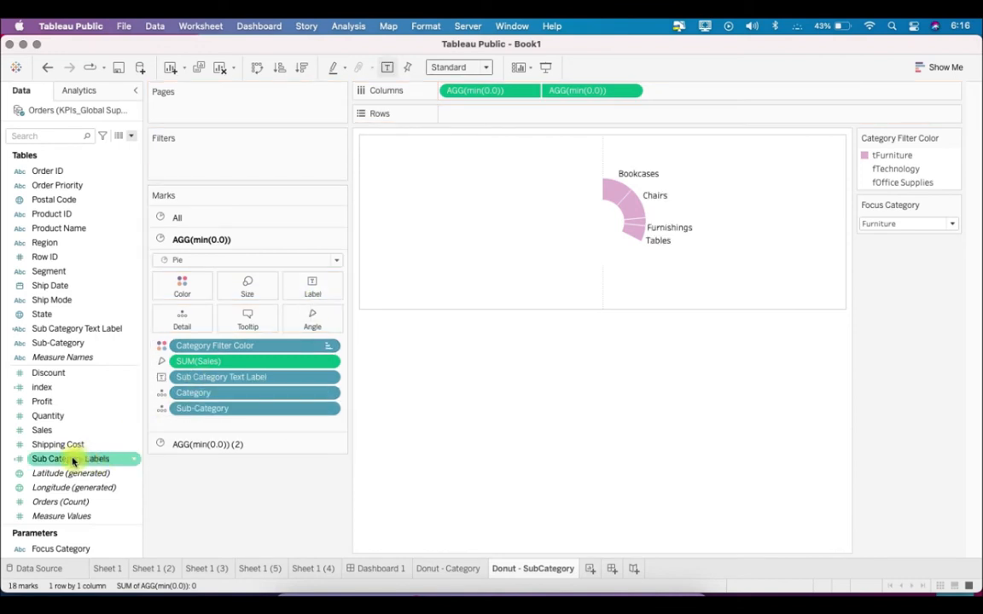
left_click_drag(73, 462, 330, 290)
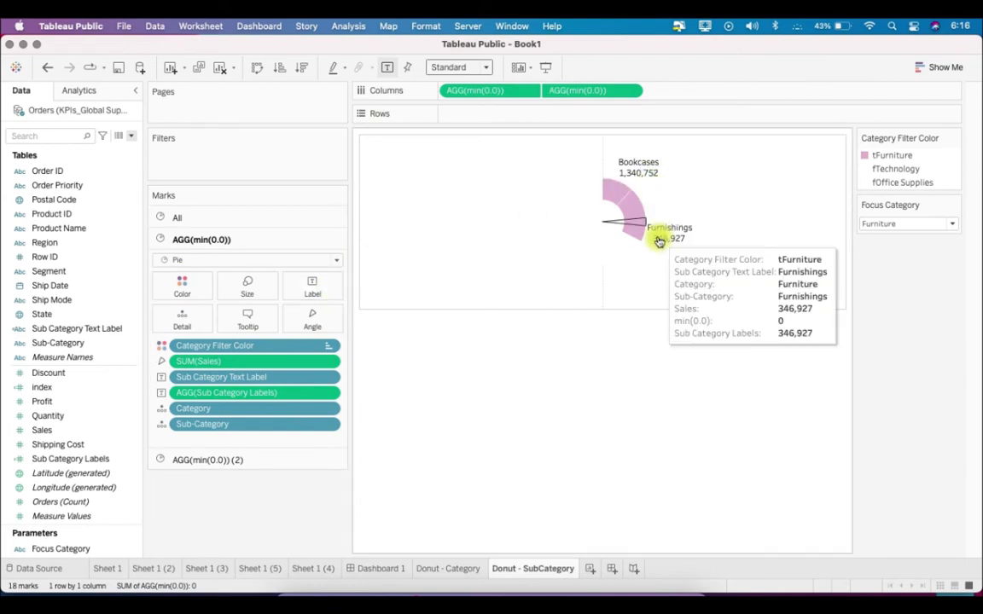
Format the Sub Category Labels numbers as custom currency with 0 decimal places, Thousands (K) units and a $ prefix
right_click(245, 399)
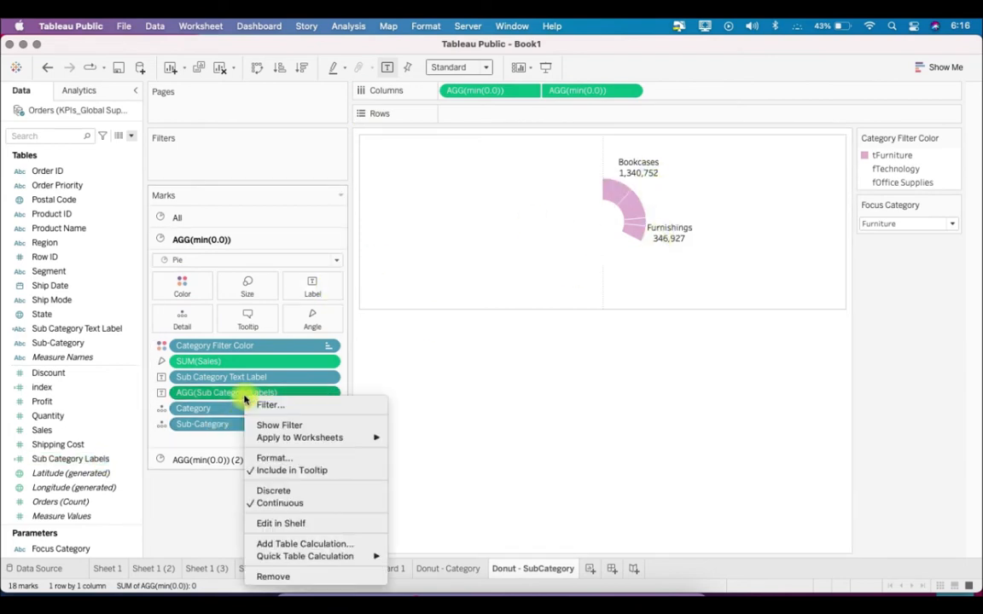
left_click(282, 458)
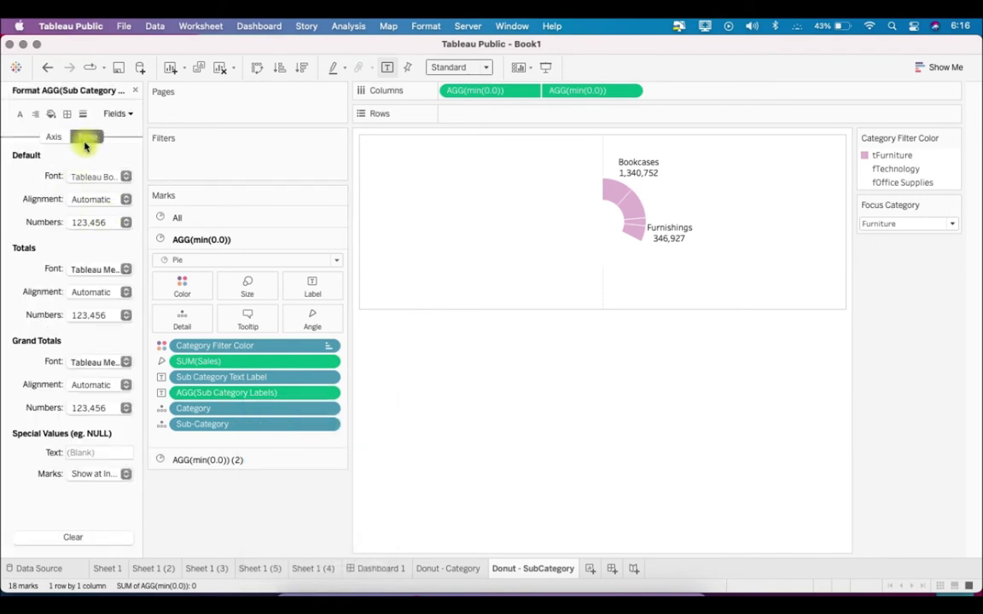
left_click(98, 222)
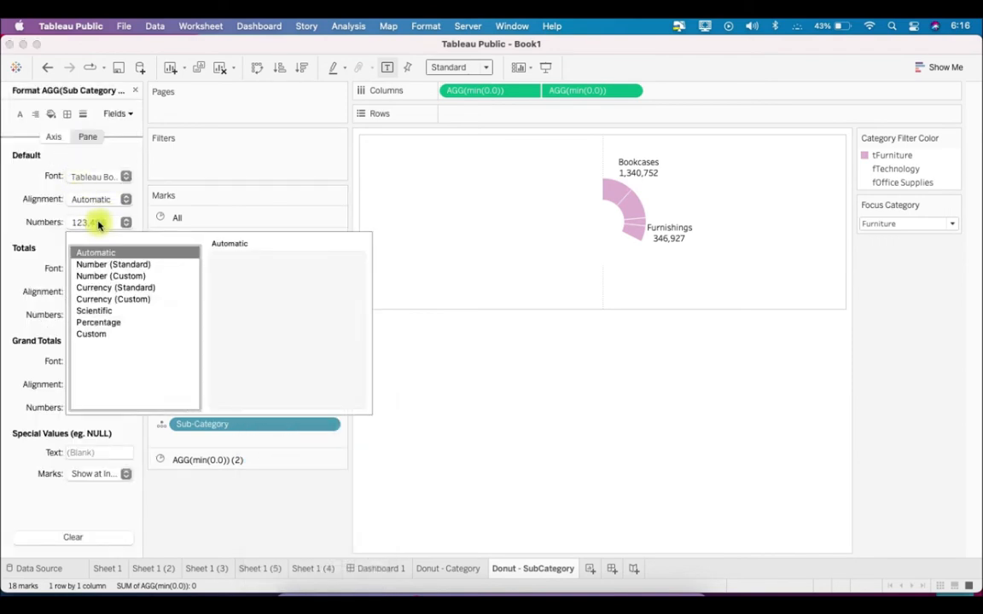
left_click(115, 300)
left_click(253, 277)
left_click(252, 276)
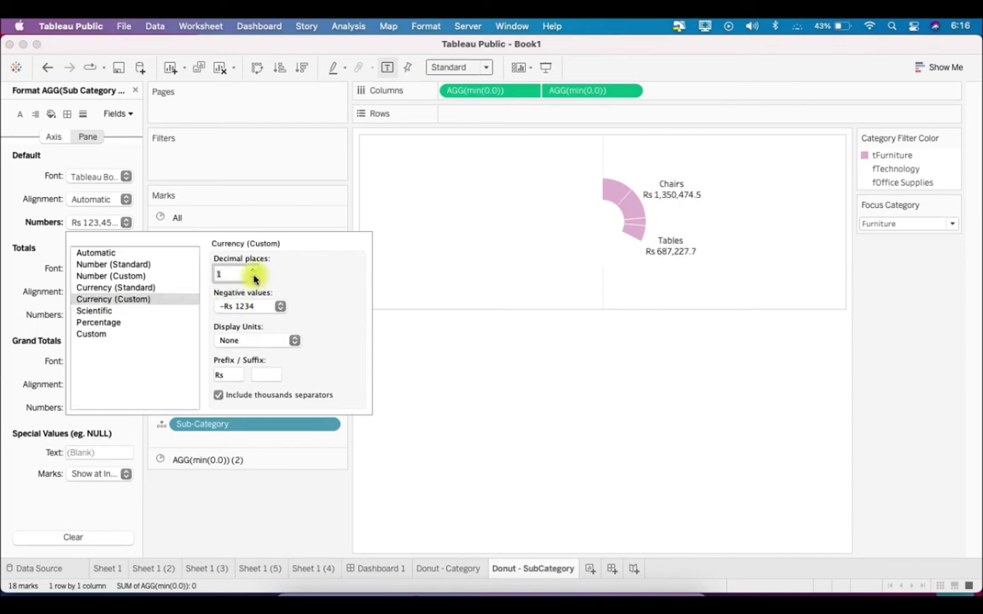
left_click(259, 339)
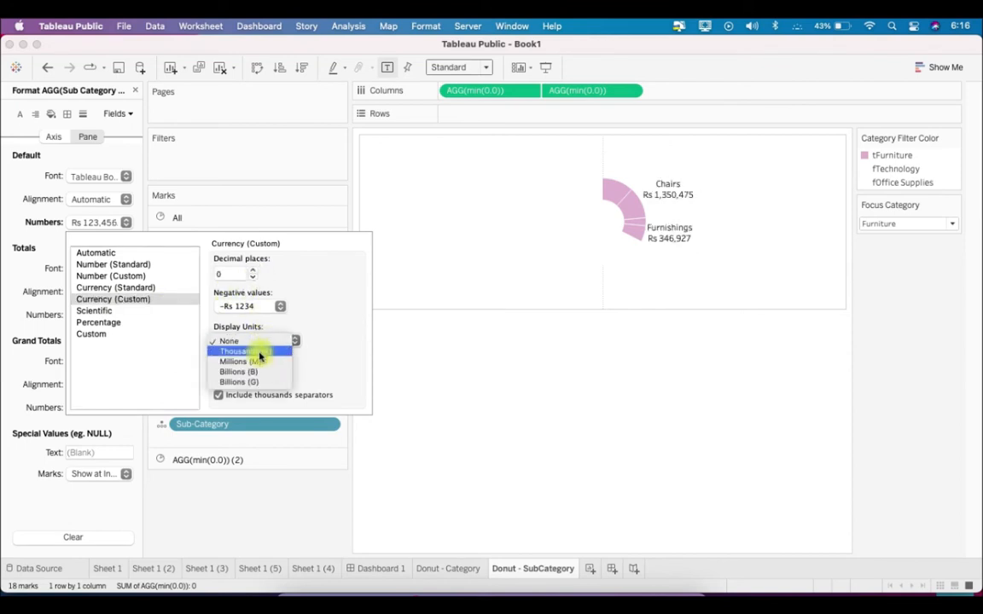
left_click(256, 350)
left_click(229, 375)
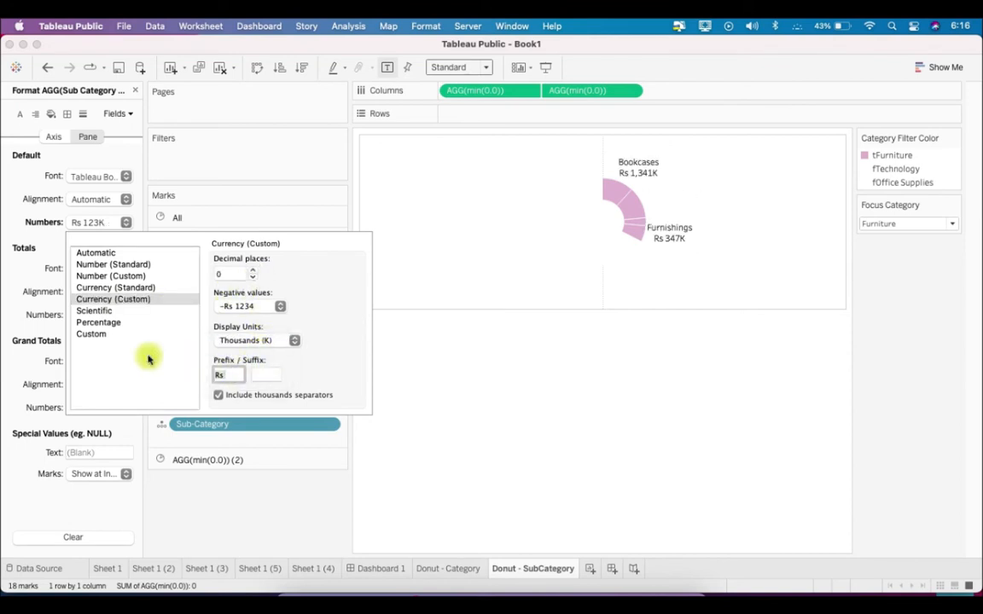
type("$")
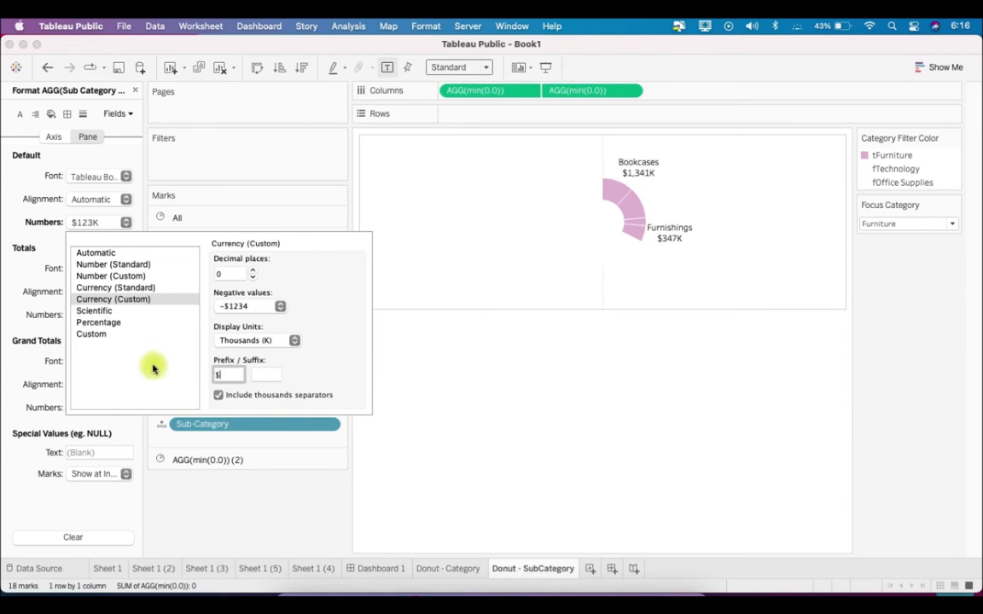
left_click(248, 517)
Test the Focus Category parameter by switching through Office Supplies, Technology and Reset, ending on Furniture
left_click(906, 223)
left_click(887, 247)
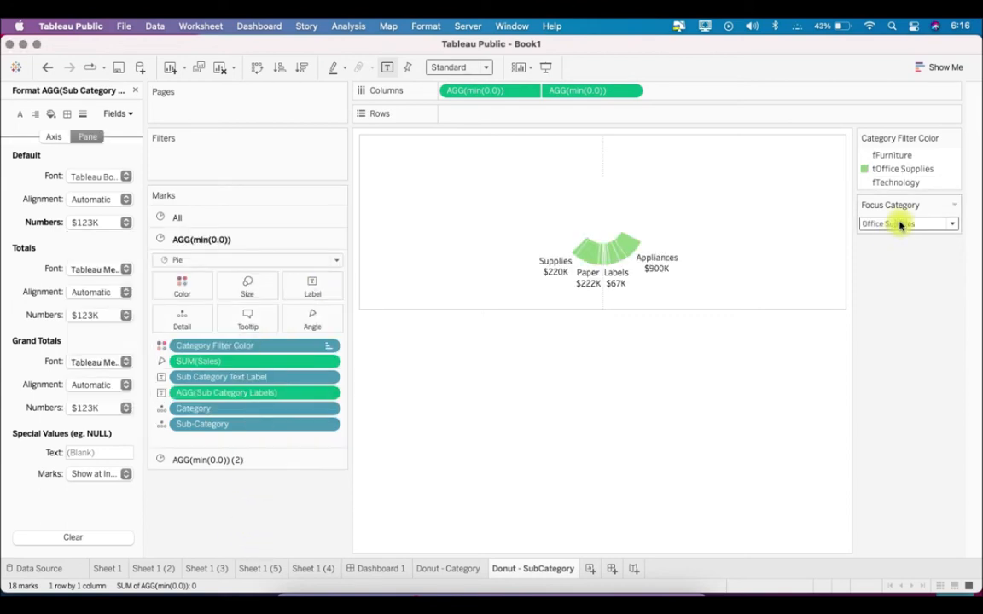
left_click(895, 224)
left_click(896, 263)
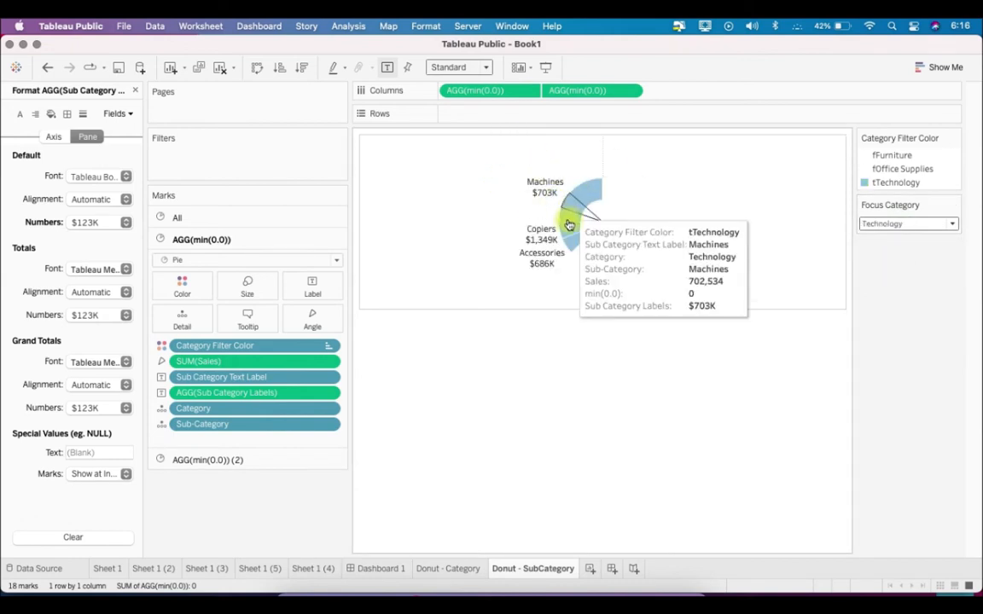
left_click(922, 223)
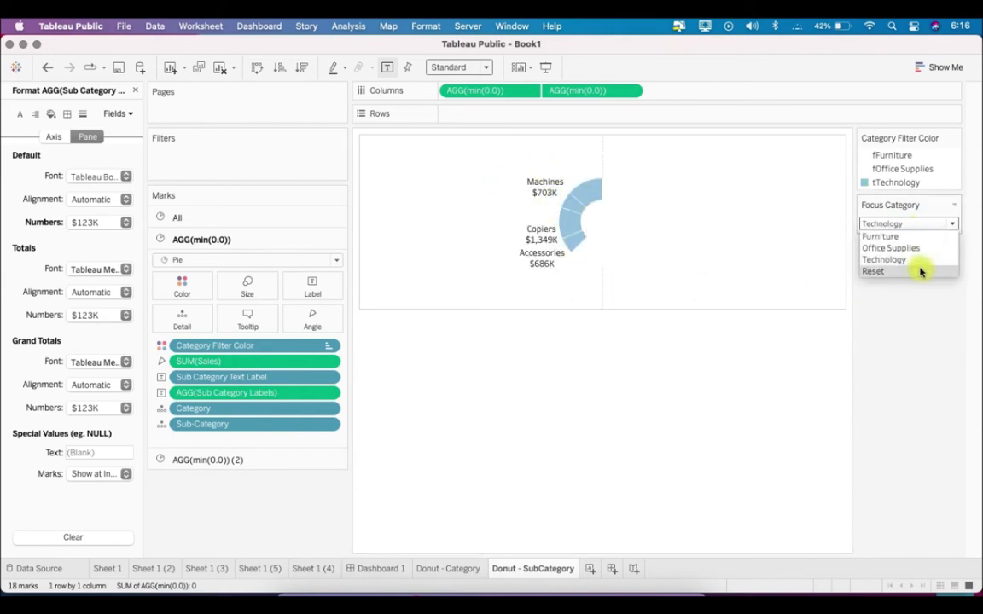
left_click(920, 271)
left_click(888, 229)
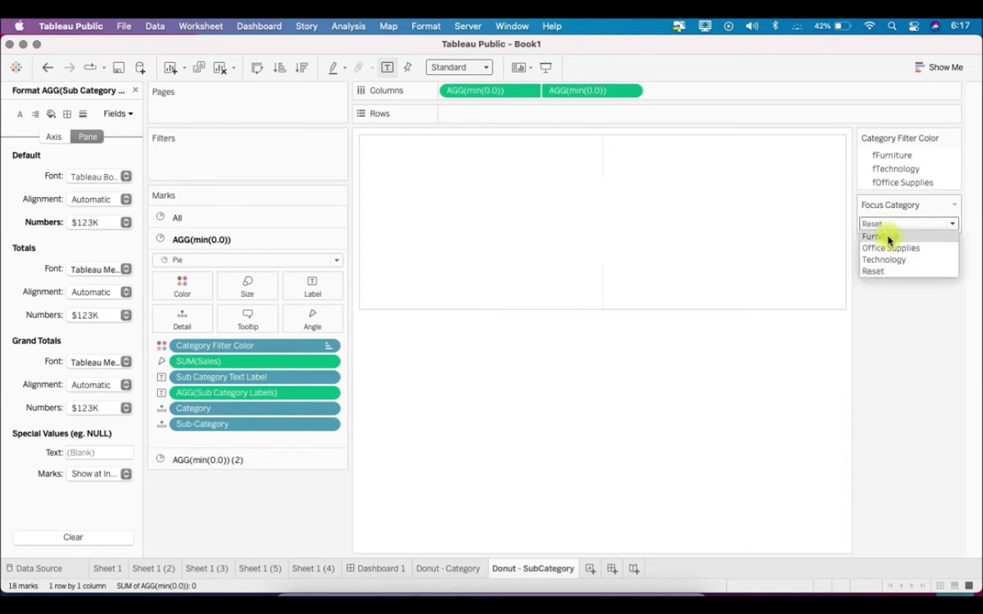
left_click(887, 239)
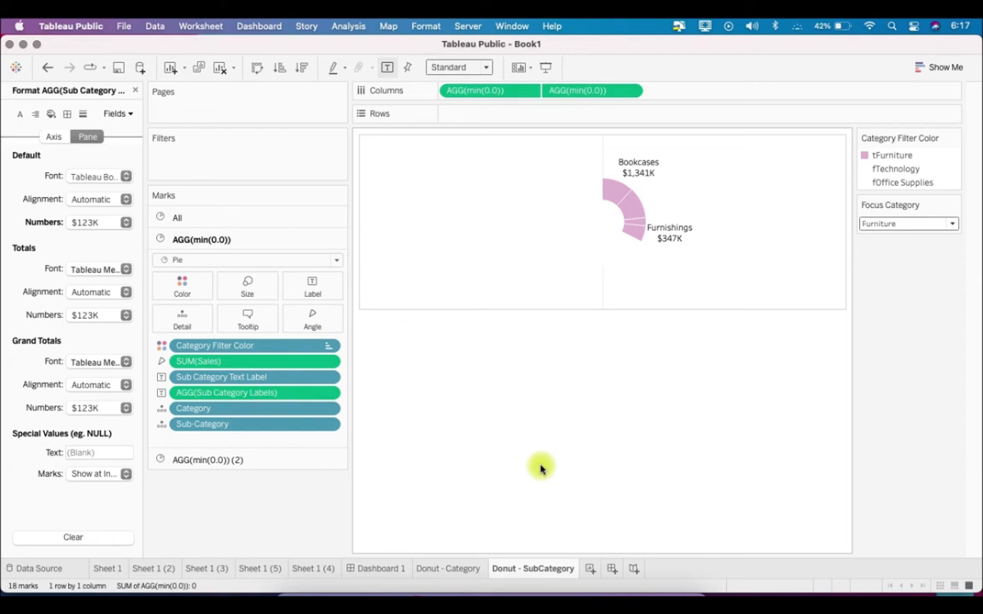
Create a new dashboard, place the Donut - Category sheet on it as a floating object and hide its title
left_click(611, 570)
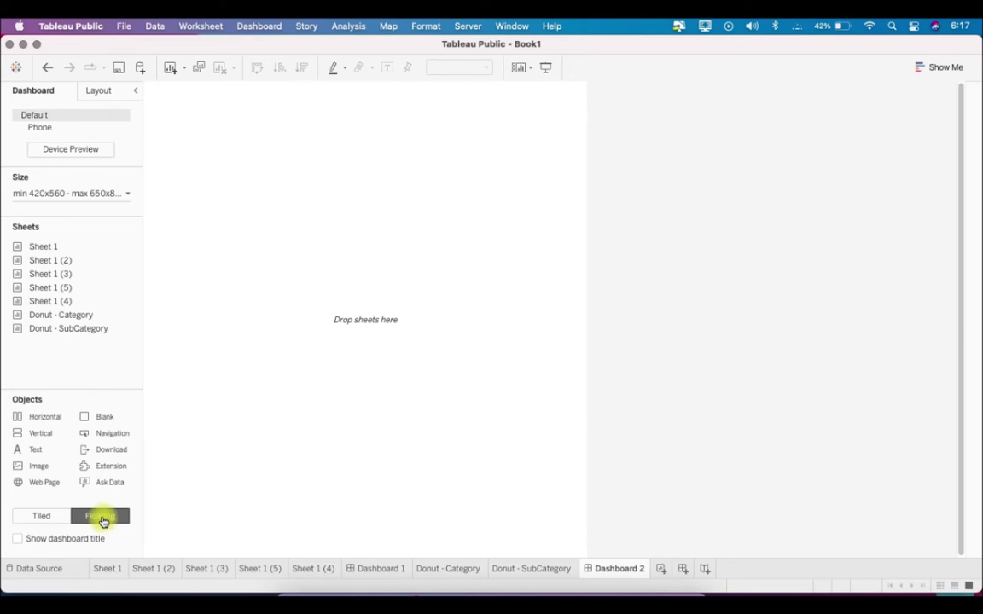
left_click_drag(62, 314, 328, 260)
left_click_drag(395, 252, 363, 182)
right_click(339, 186)
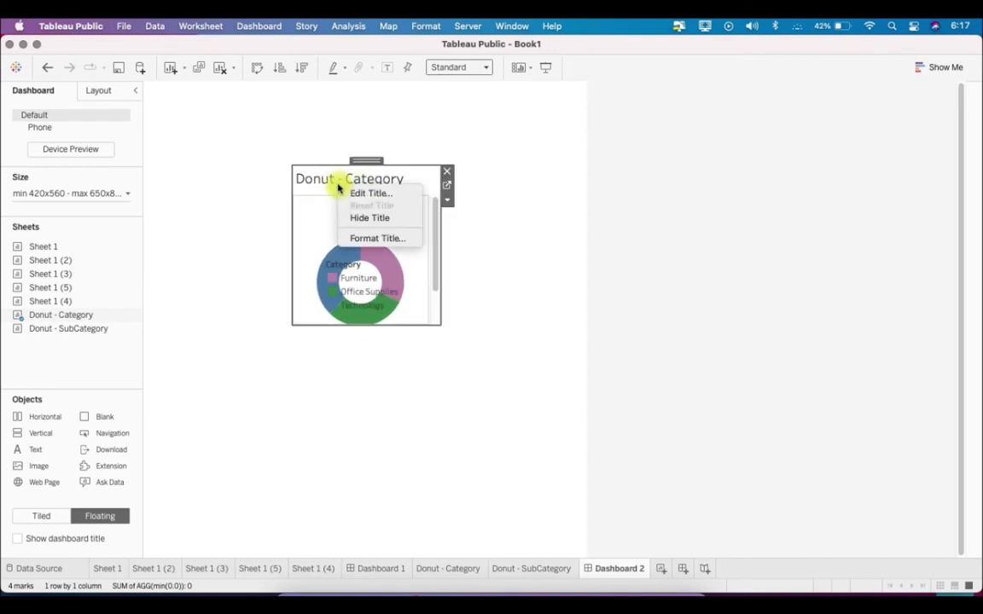
left_click(363, 218)
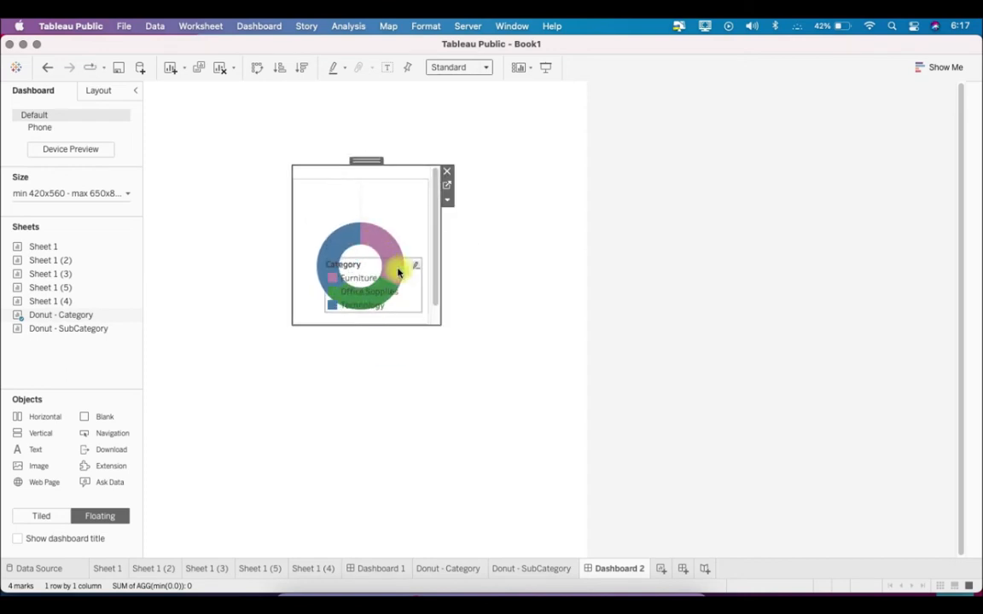
Separate the floating donut from its Category legend and place the legend in the dashboard's upper-right corner
left_click_drag(367, 163, 384, 350)
left_click(362, 265)
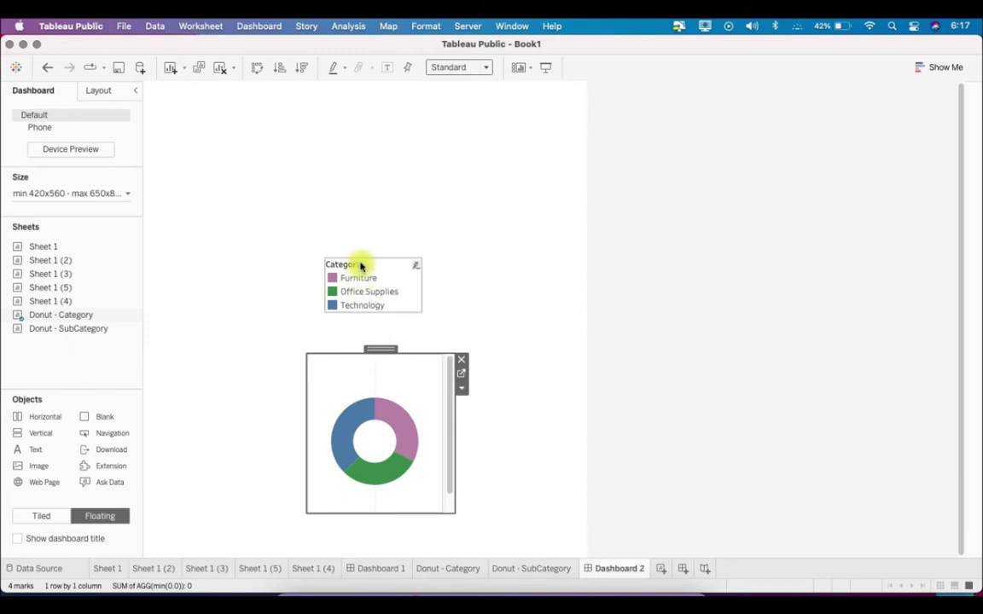
left_click_drag(373, 252, 534, 88)
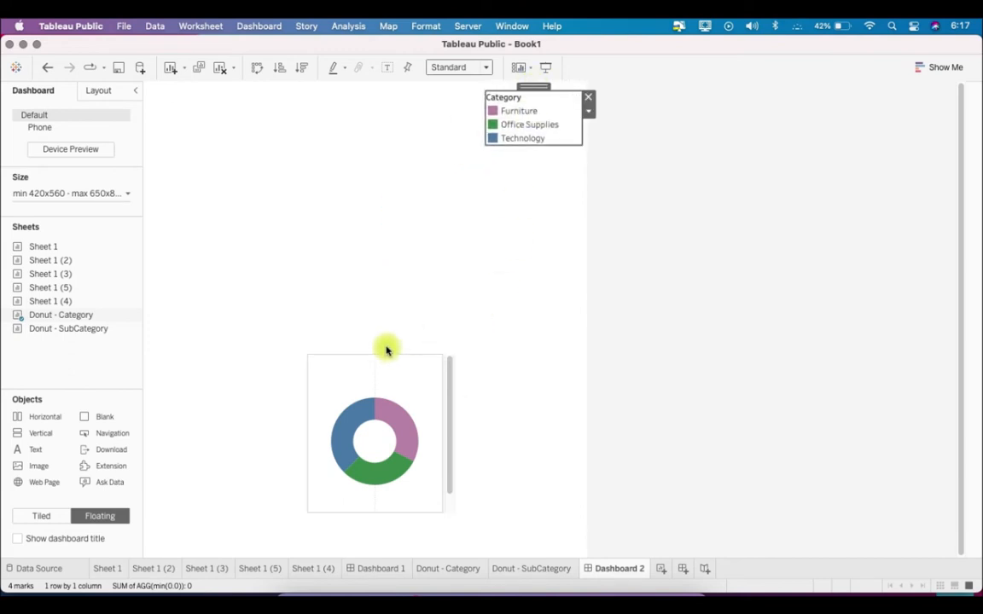
Enlarge the floating Donut - Category chart so it fits without scrolling, and position it below the legend, near the dashboard's centre
left_click_drag(373, 351, 266, 124)
left_click_drag(340, 287, 455, 381)
left_click_drag(329, 120, 340, 195)
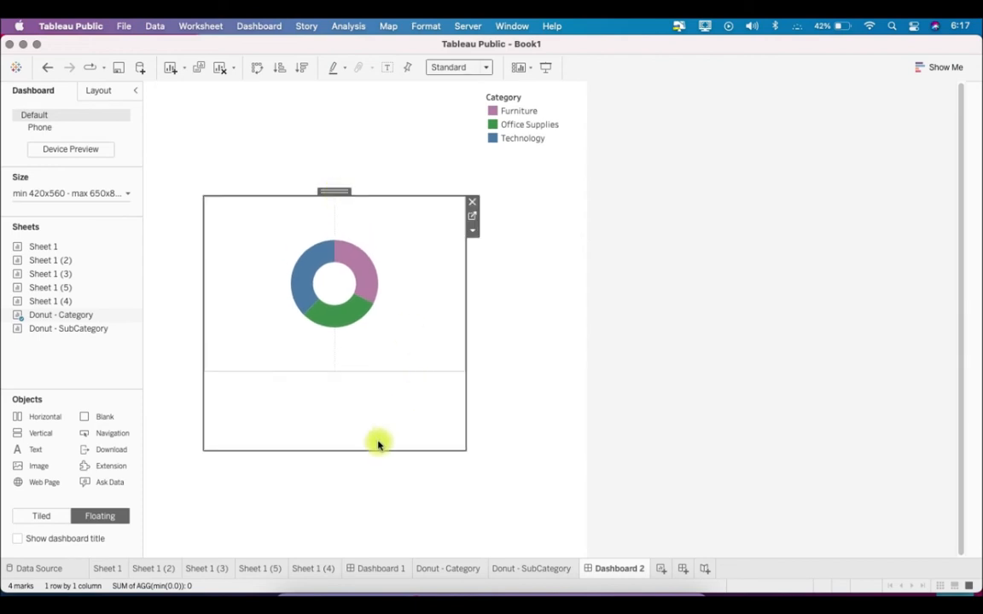
left_click_drag(368, 449, 371, 362)
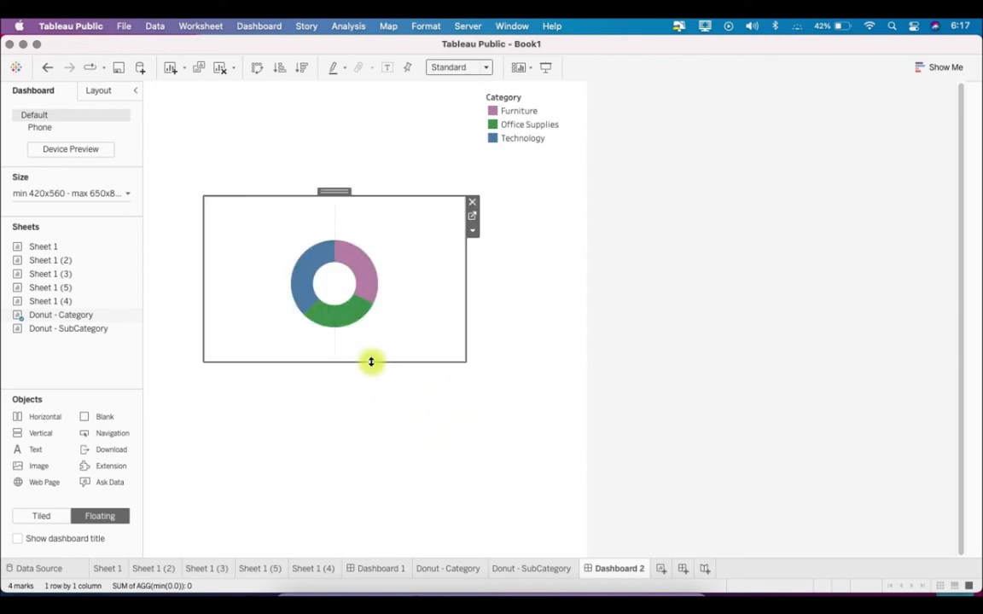
left_click_drag(464, 360, 503, 381)
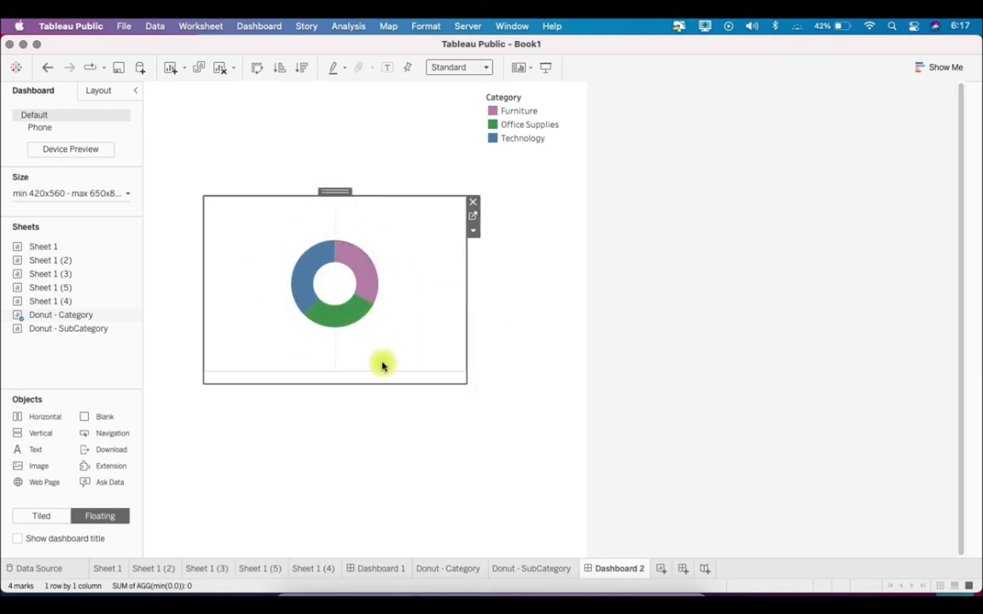
left_click(582, 524)
On the Donut - Category sheet, convert the first pie's SUM(Sales) angle to Percent of Total and copy it as the slice label
left_click(459, 576)
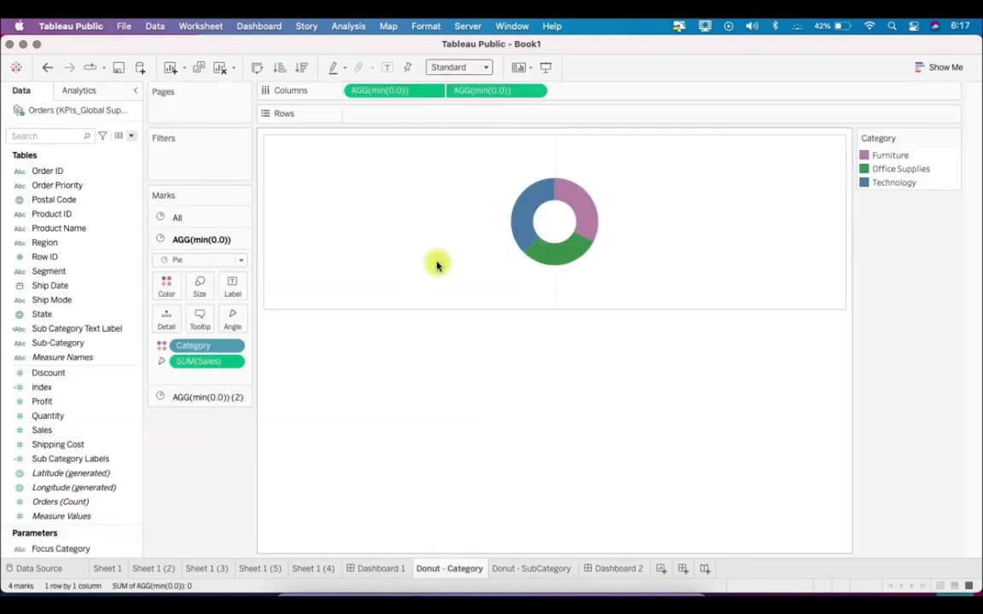
right_click(196, 361)
mouse_move(261, 325)
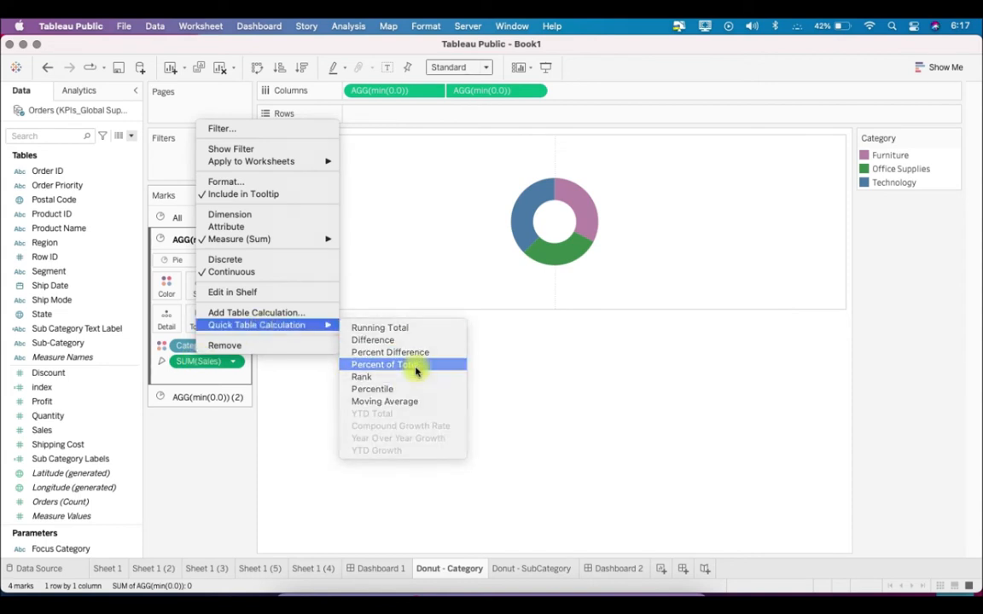
left_click(360, 364)
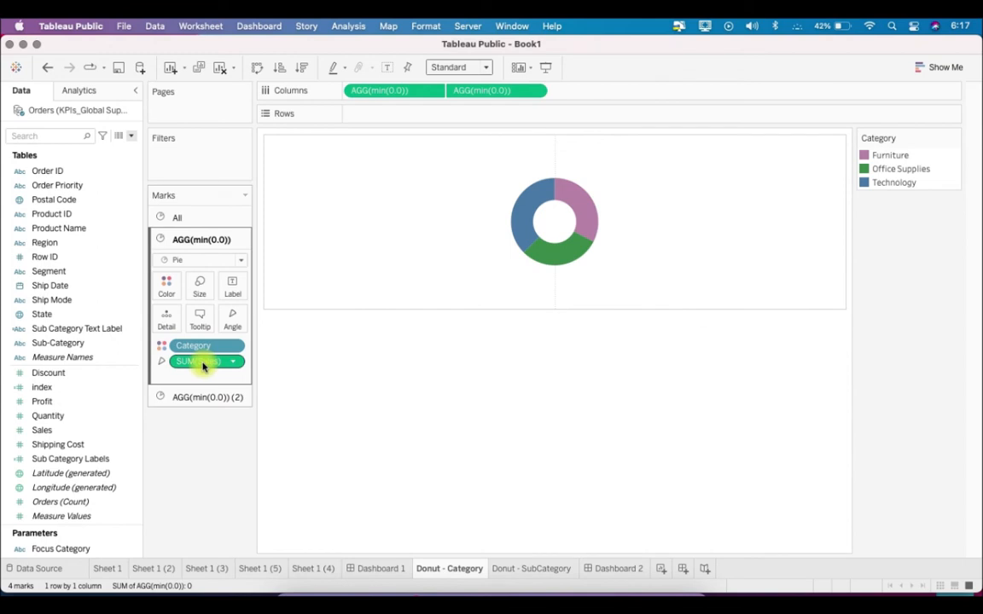
left_click_drag(203, 366, 231, 294)
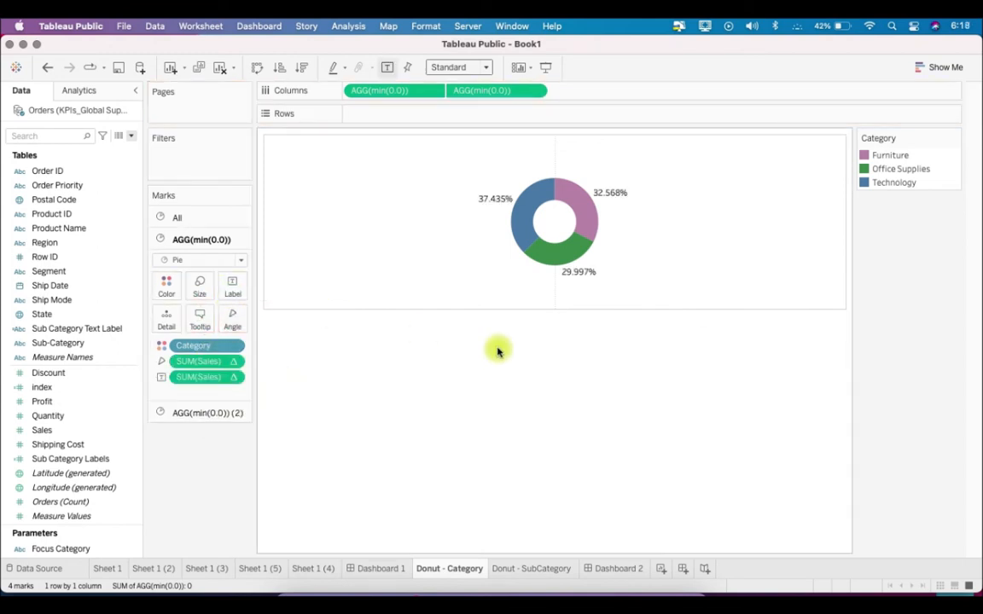
Format the percent-of-total Sales labels as Percentage with 0 decimal places
right_click(188, 379)
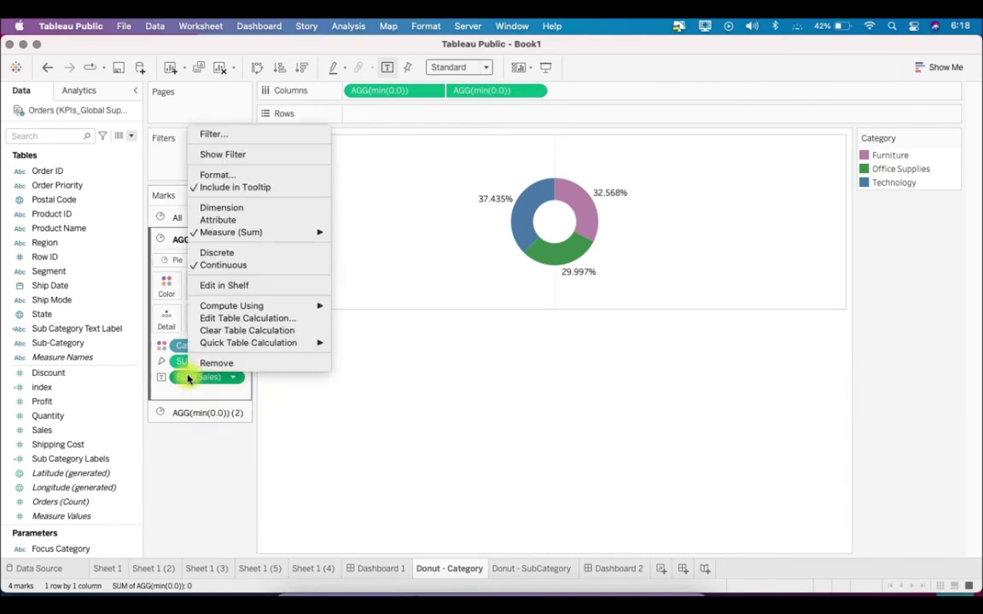
left_click(218, 175)
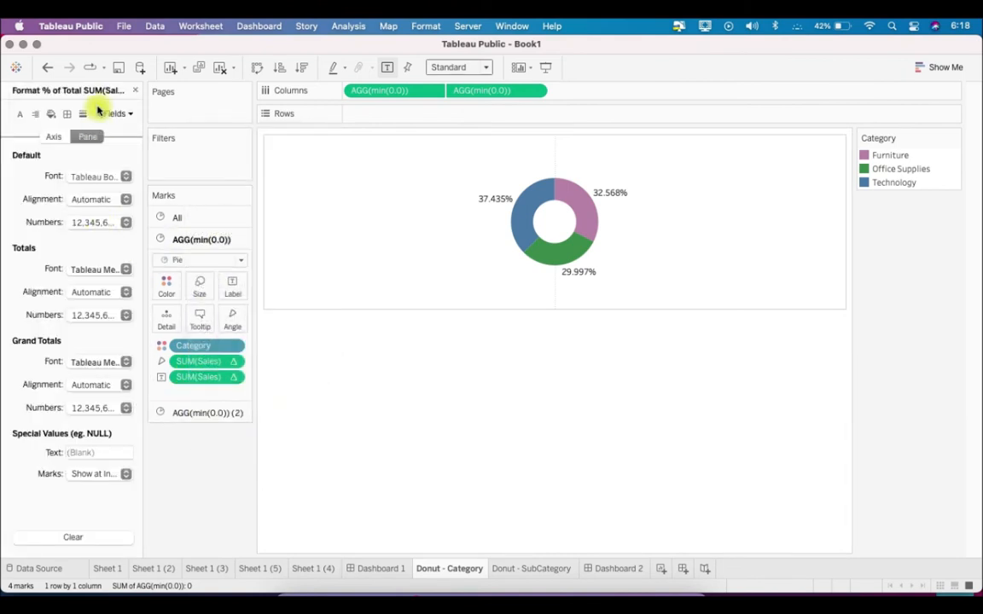
left_click(107, 221)
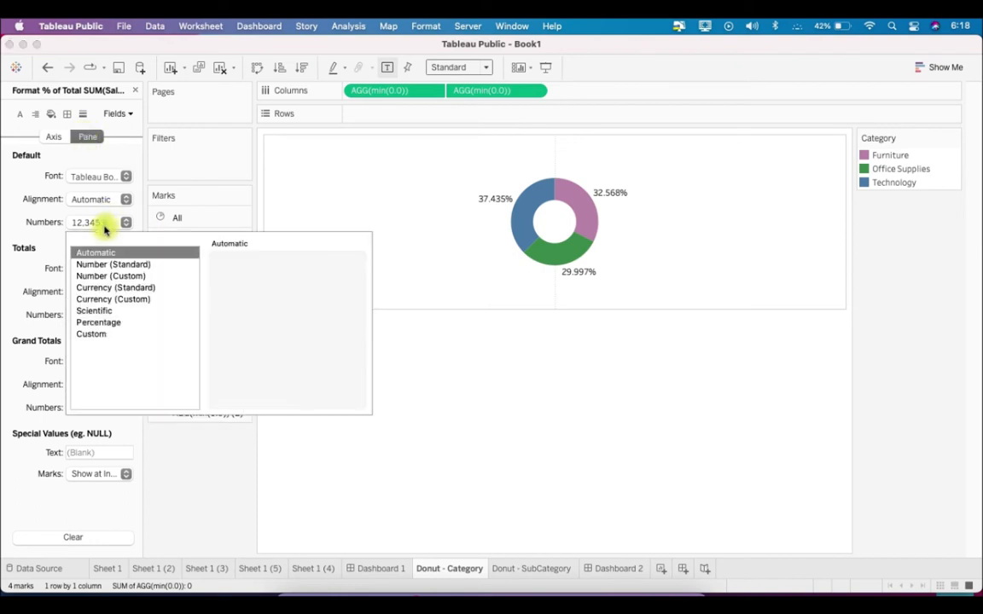
left_click(98, 322)
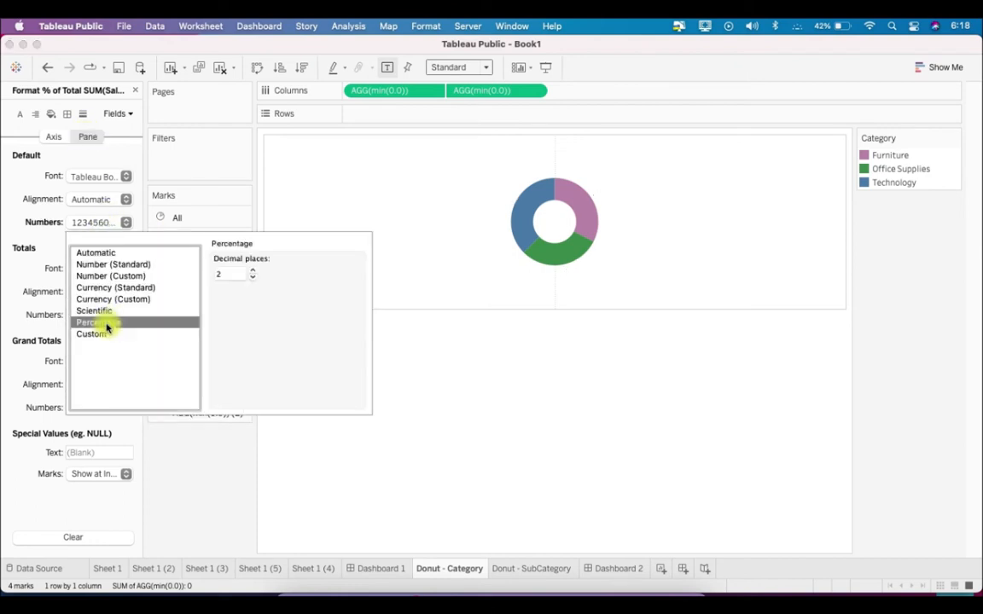
left_click(253, 277)
left_click(253, 277)
left_click(213, 469)
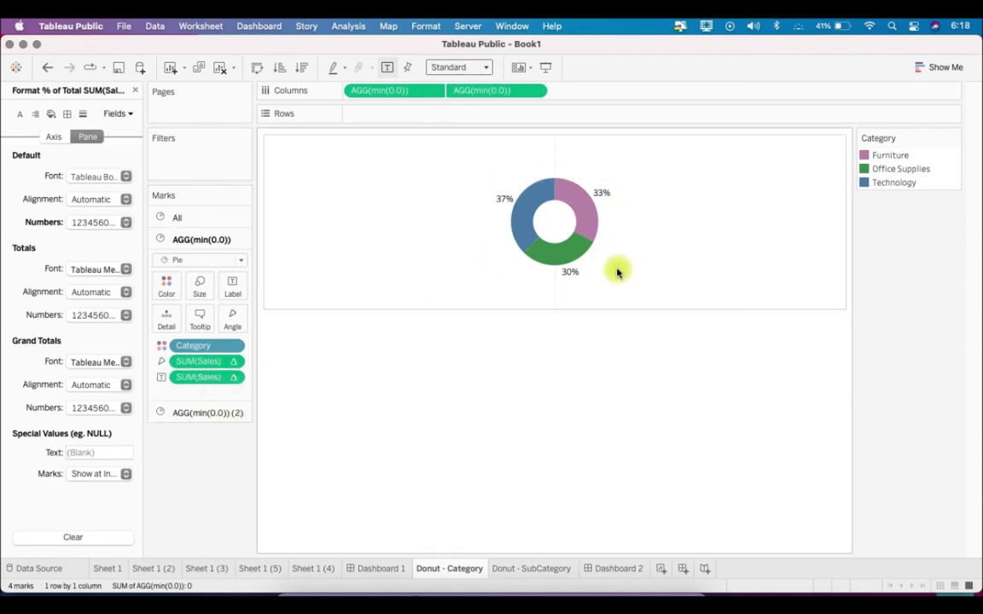
Reduce the tooltip for all marks to only the <Category> field, and close the formatting options with the first pie's marks shown
mouse_move(593, 208)
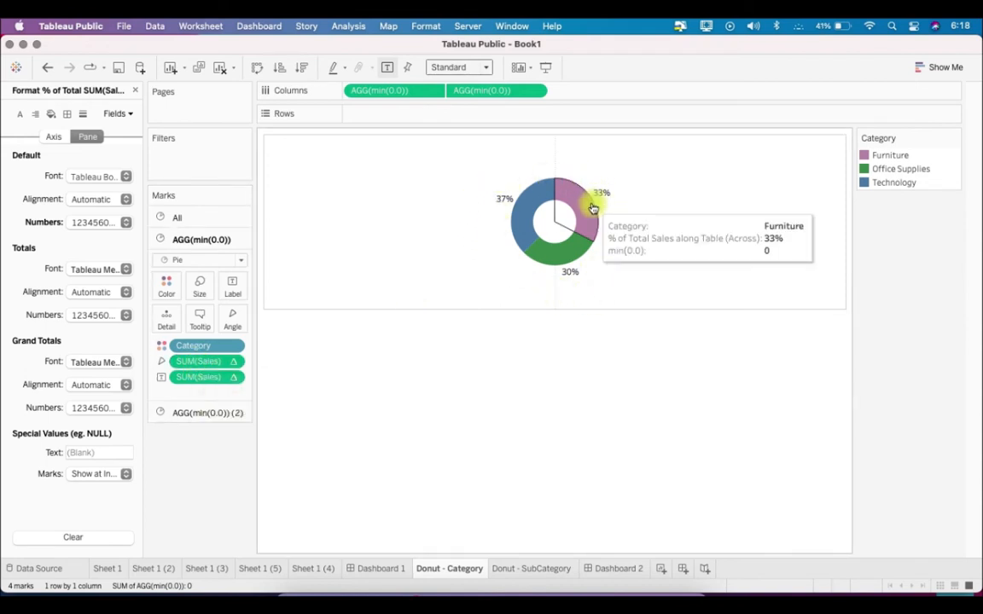
mouse_move(556, 267)
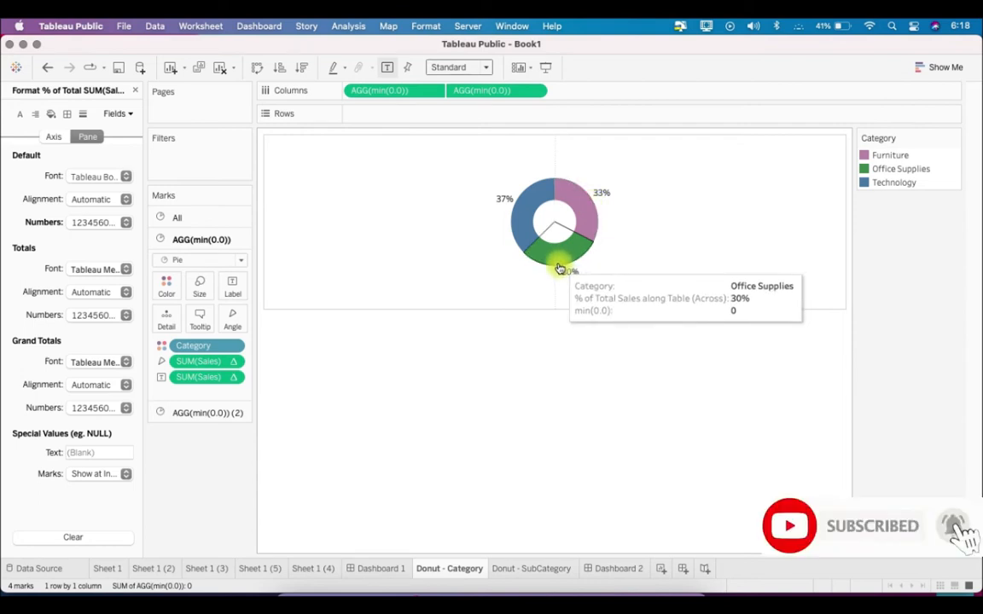
left_click(219, 220)
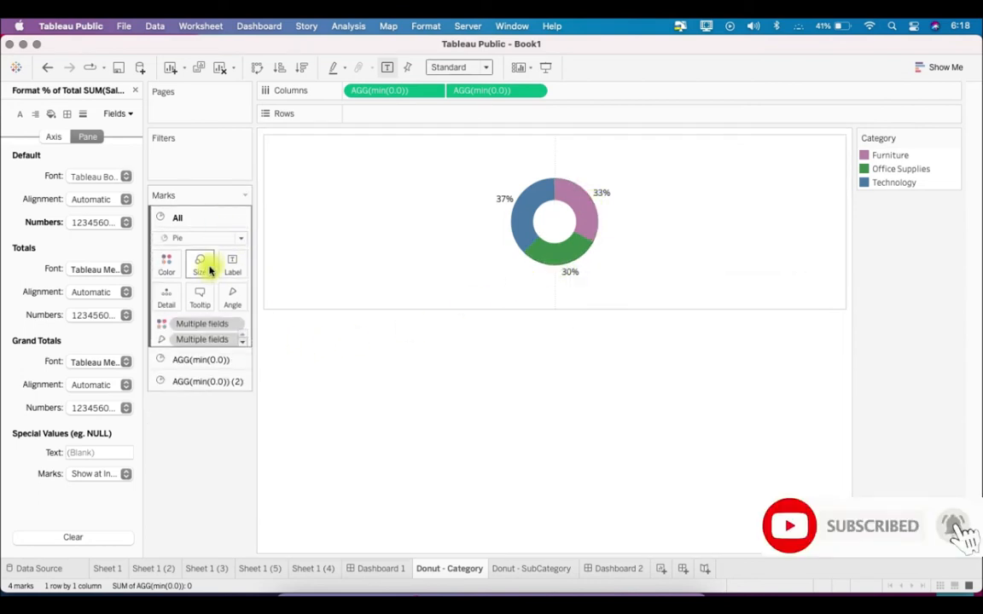
left_click(201, 297)
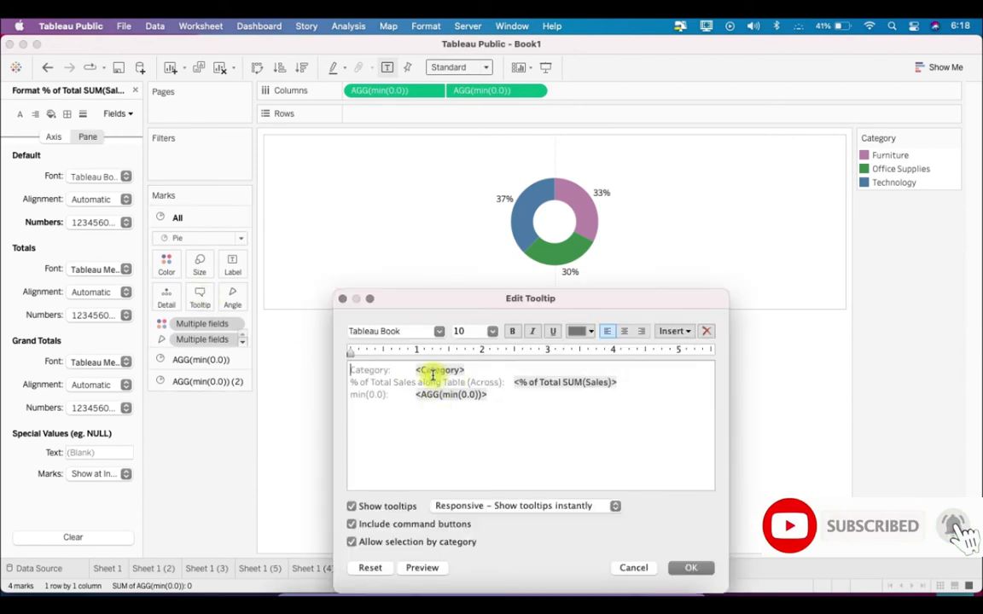
left_click_drag(413, 369, 305, 356)
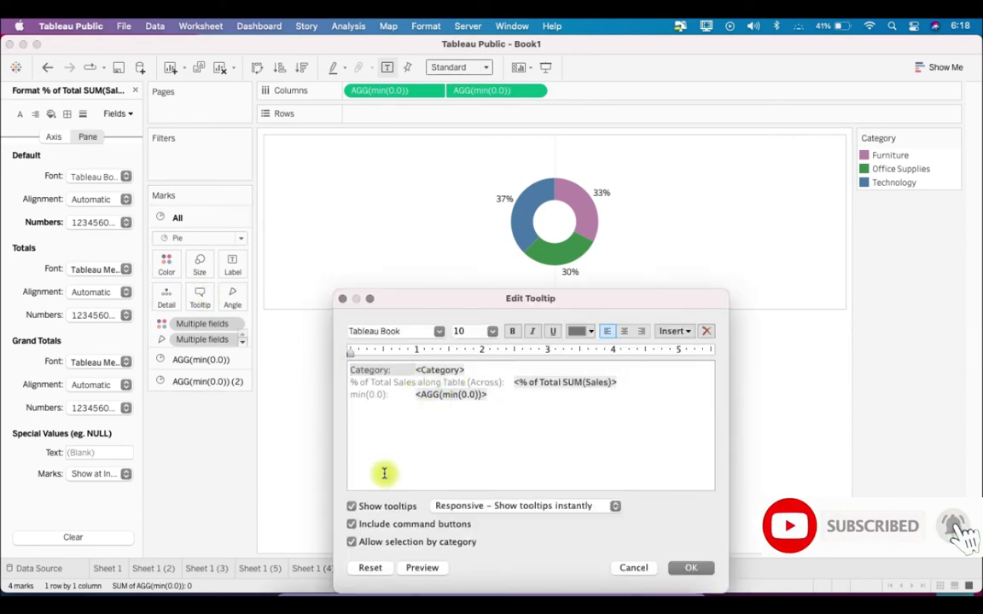
key("BackSpace")
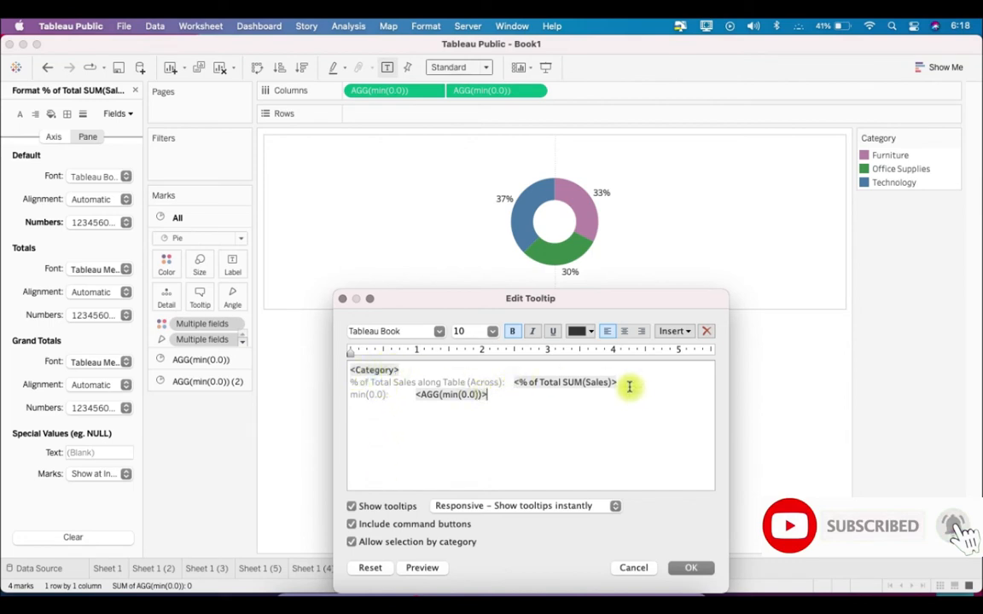
left_click_drag(624, 381, 354, 381)
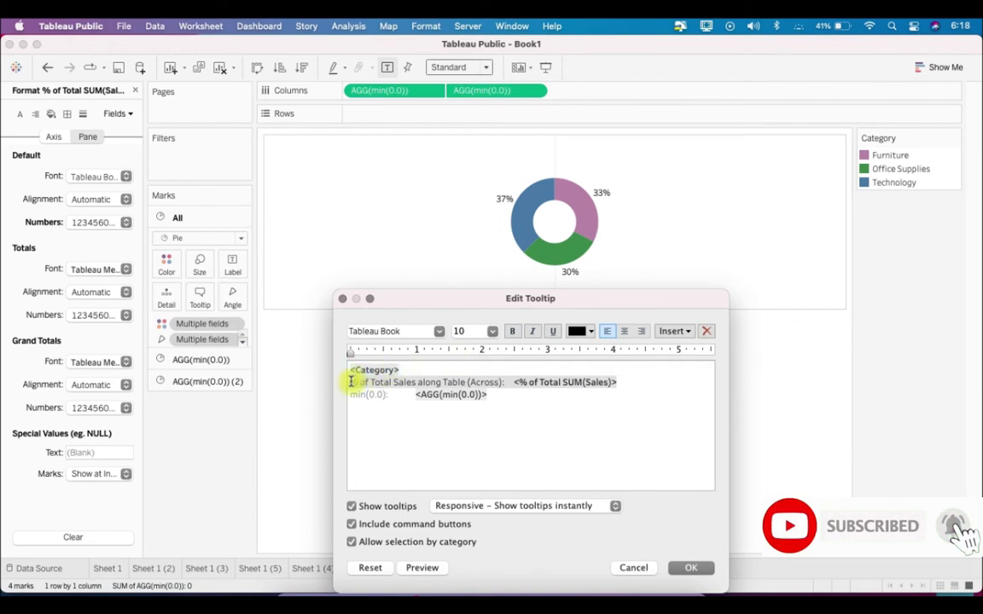
key("BackSpace")
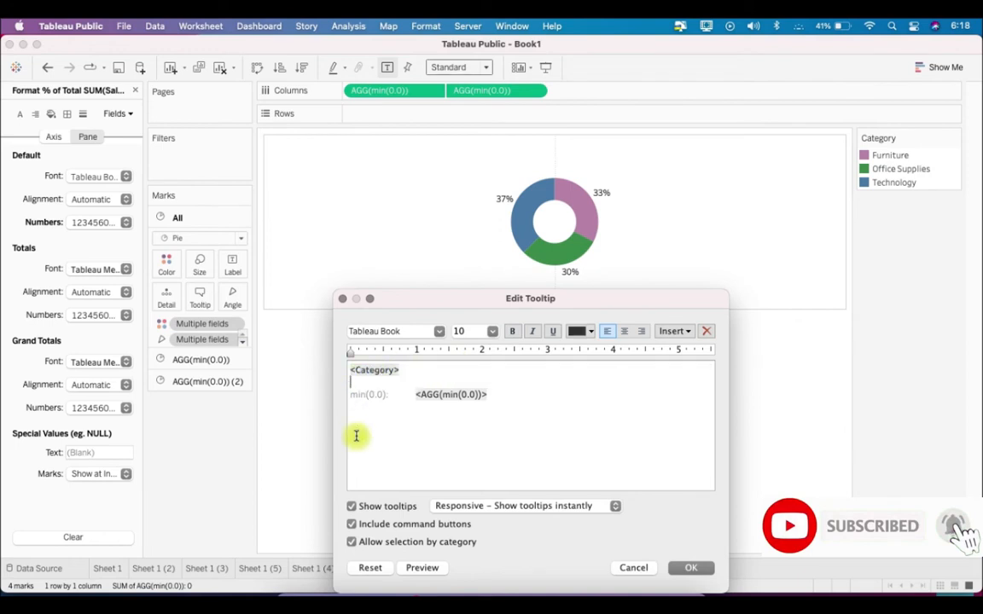
left_click_drag(509, 393, 354, 385)
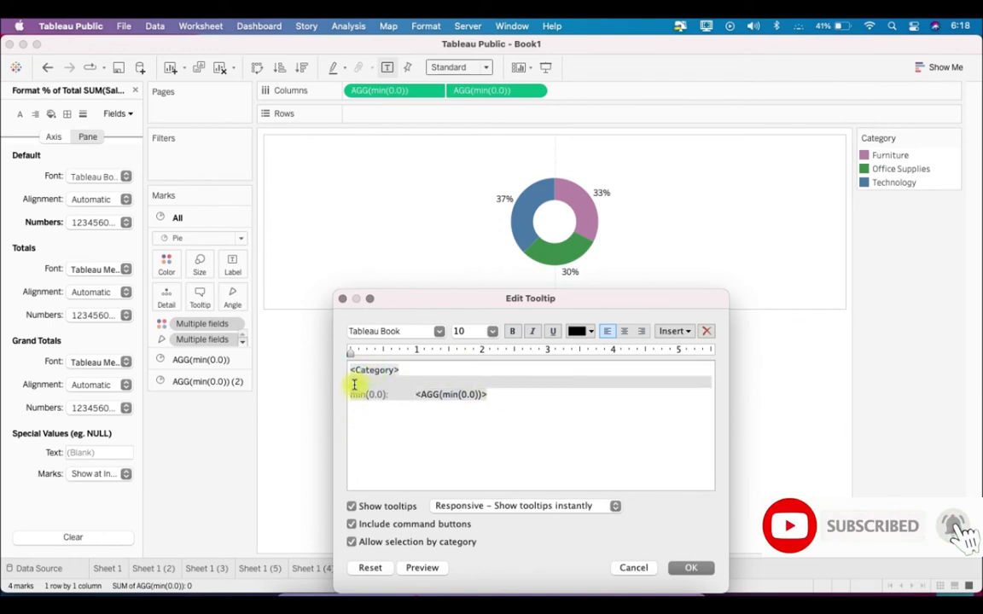
key("BackSpace")
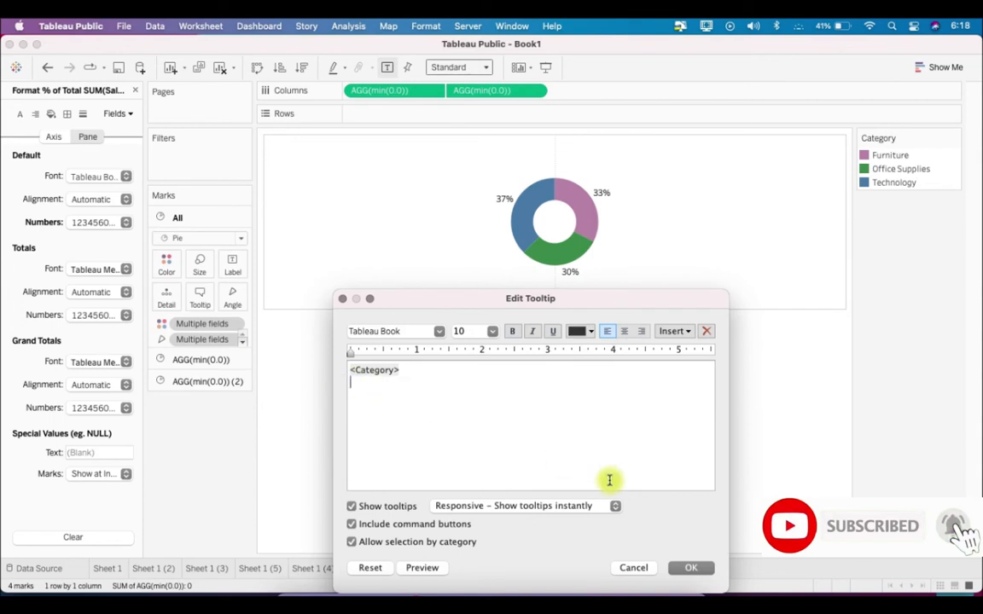
left_click(680, 575)
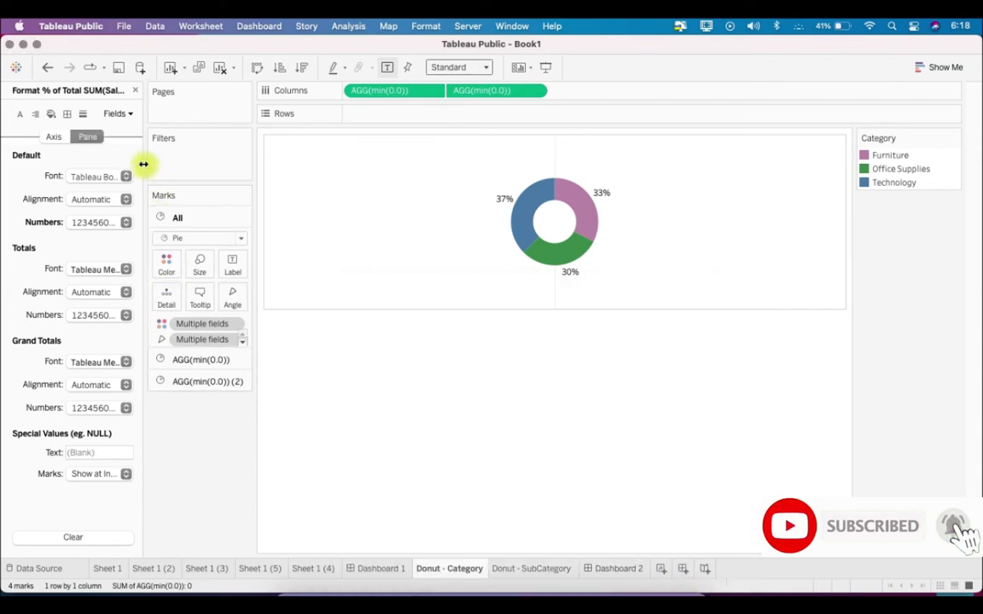
left_click(205, 362)
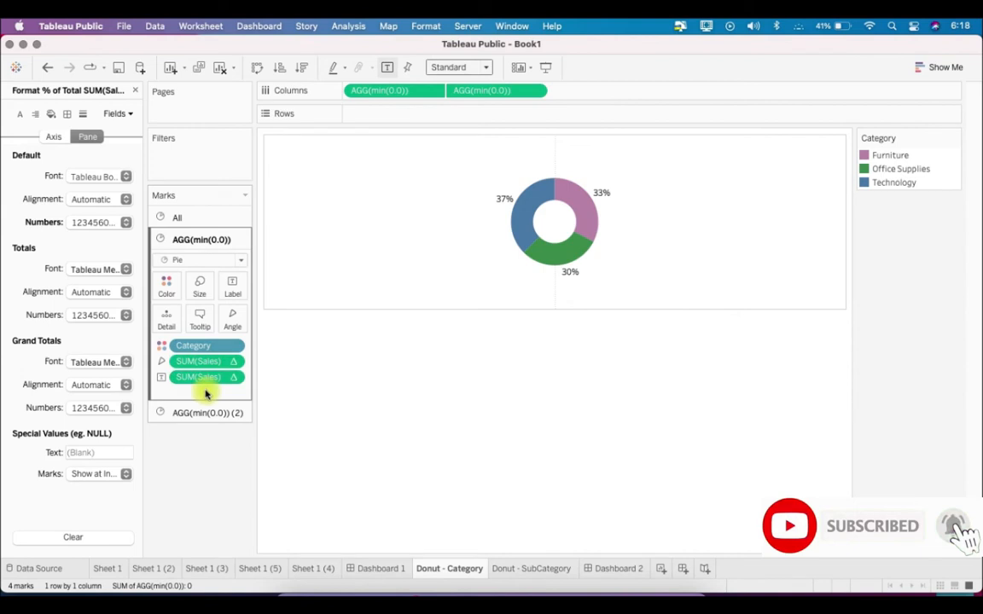
left_click(134, 91)
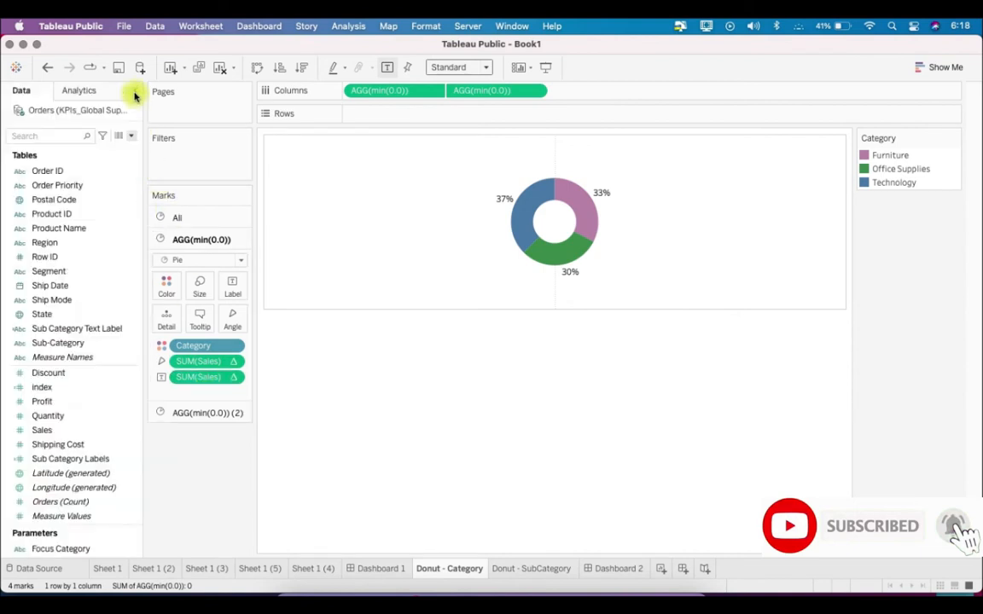
Add SUM(Sales) to the first pie's labels and insert <SUM(Sales)> below <Category> in the tooltip for all marks
left_click_drag(88, 438, 239, 294)
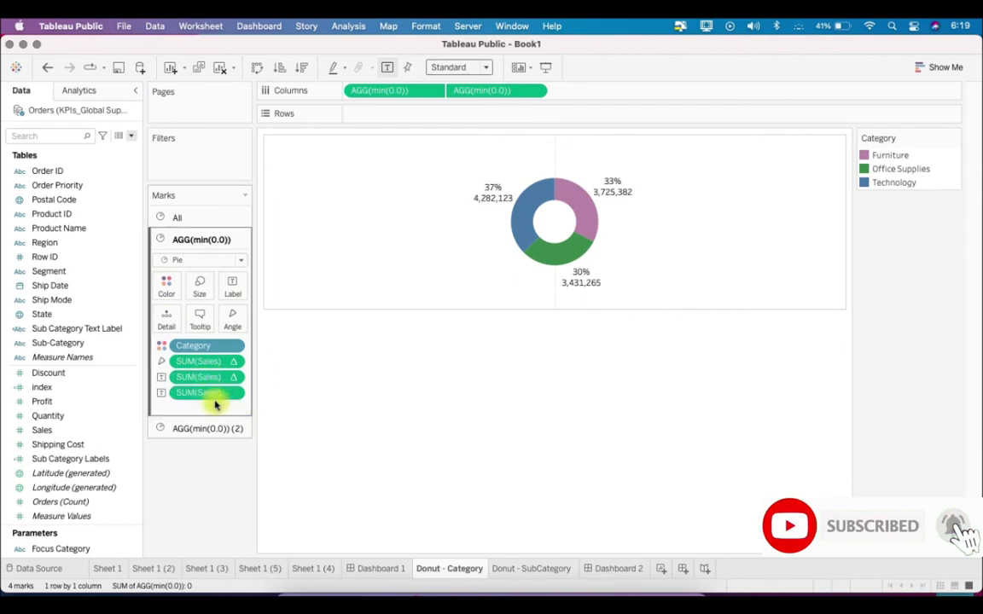
left_click(209, 218)
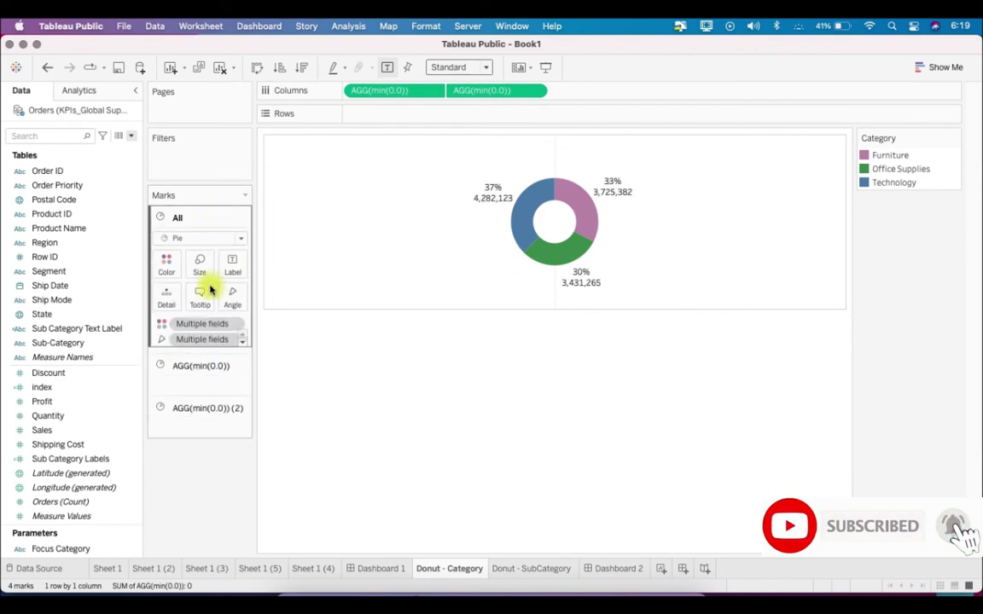
left_click(201, 296)
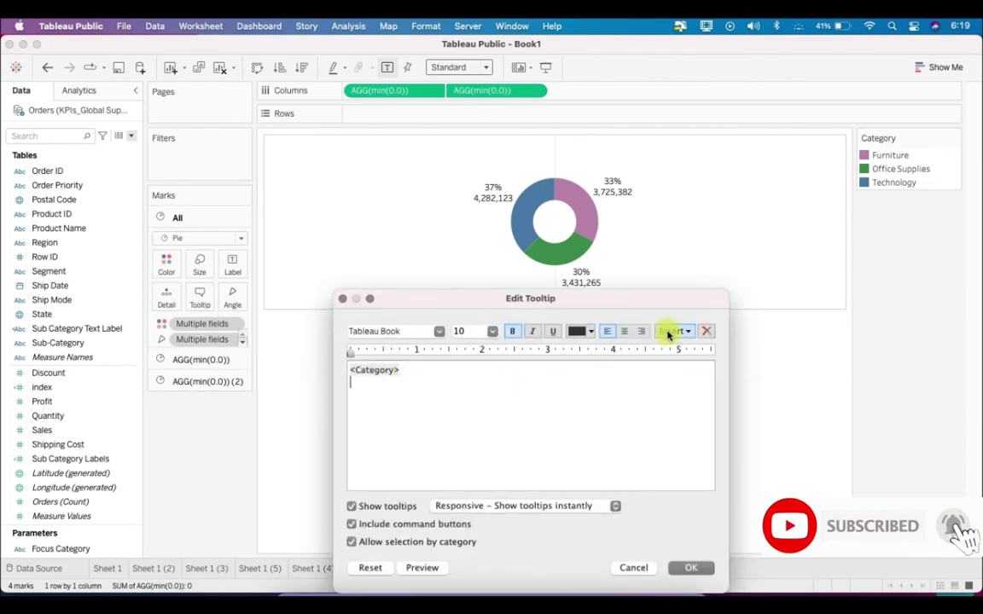
left_click(669, 333)
left_click(719, 560)
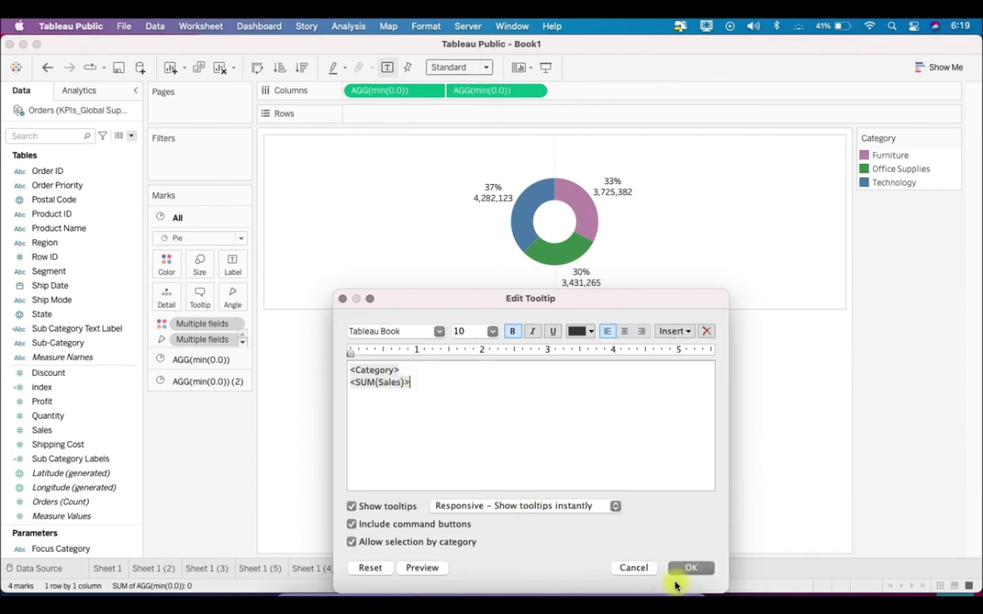
left_click(691, 567)
mouse_move(559, 258)
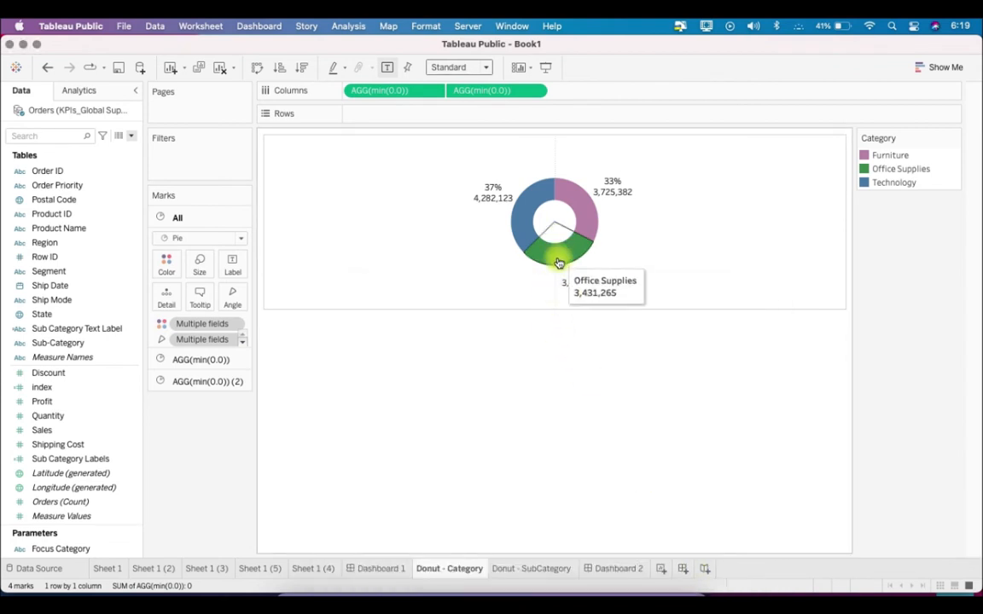
mouse_move(593, 232)
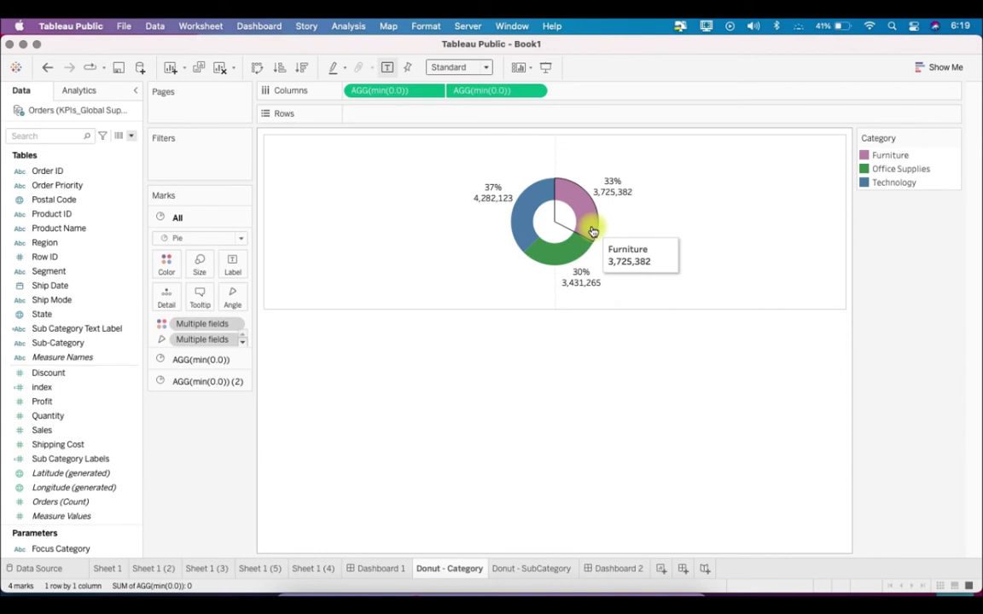
mouse_move(524, 232)
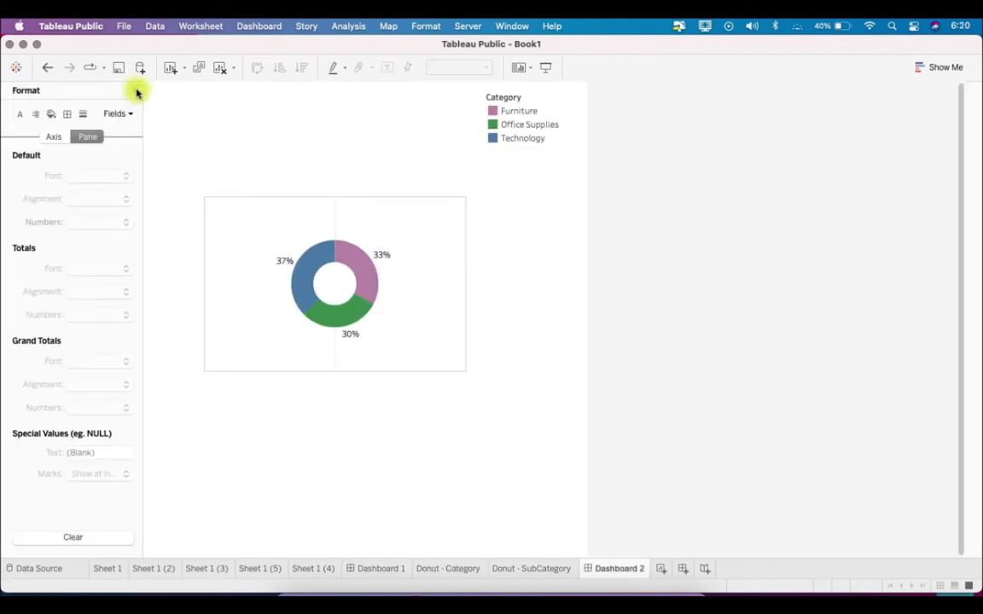
On Dashboard 2, add Donut - SubCategory as a floating sheet below the Category chart and hide its title
left_click(135, 91)
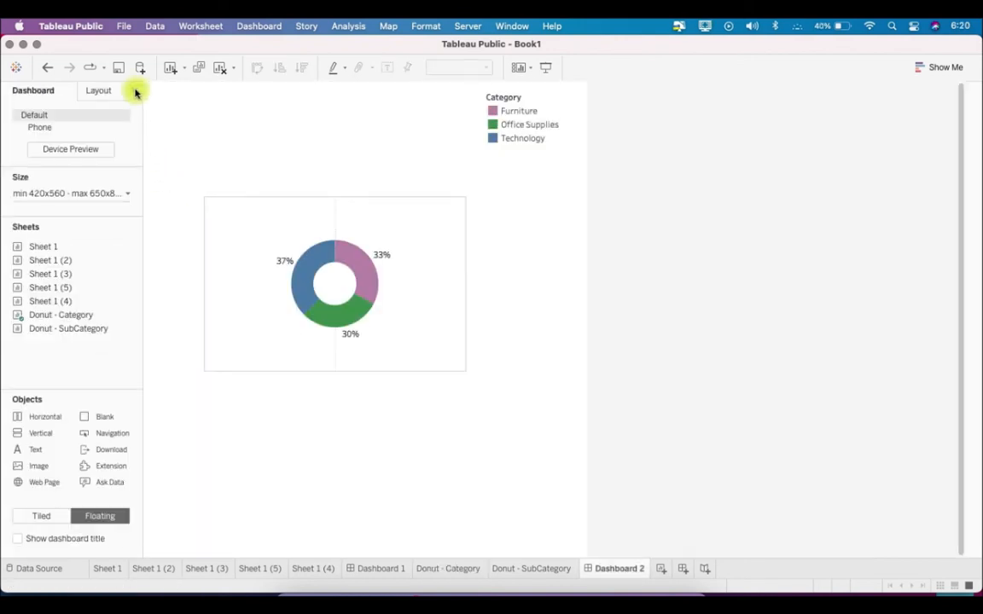
left_click_drag(100, 332, 212, 380)
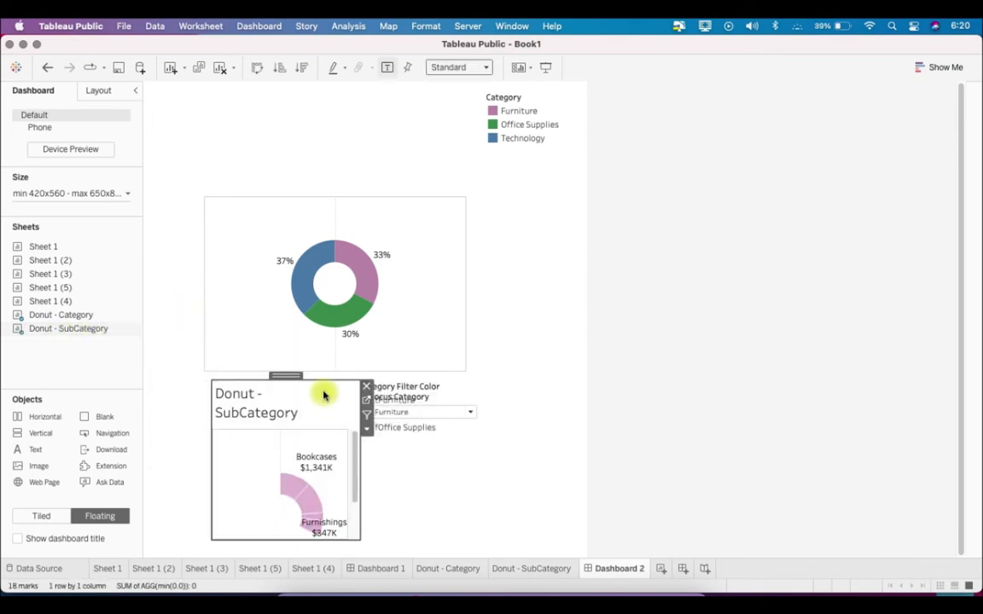
right_click(256, 413)
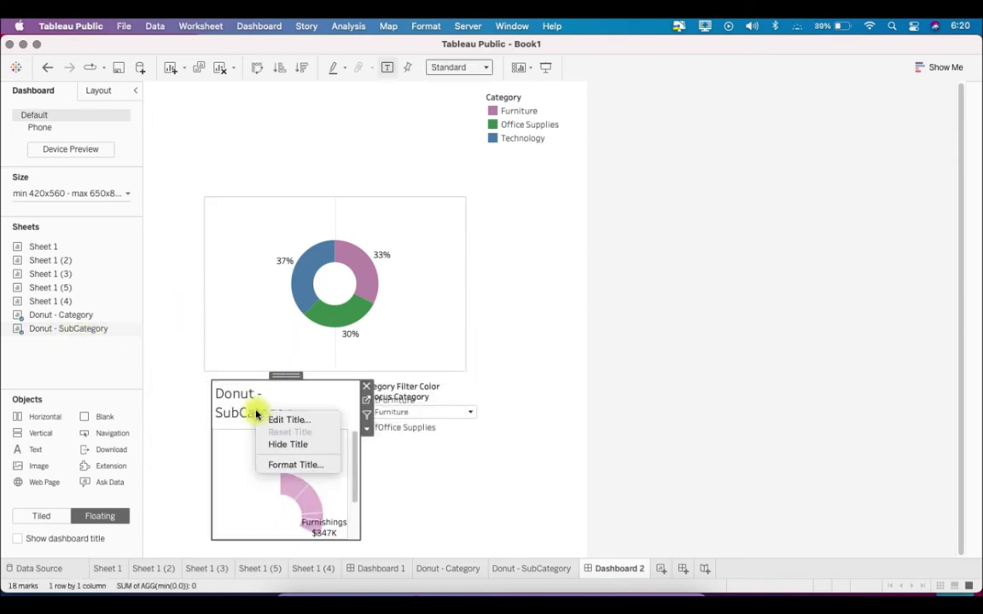
left_click(289, 443)
Remove the Category Filter Color legend and Focus Category control, and move the Donut - SubCategory chart up over the Category chart
left_click(410, 390)
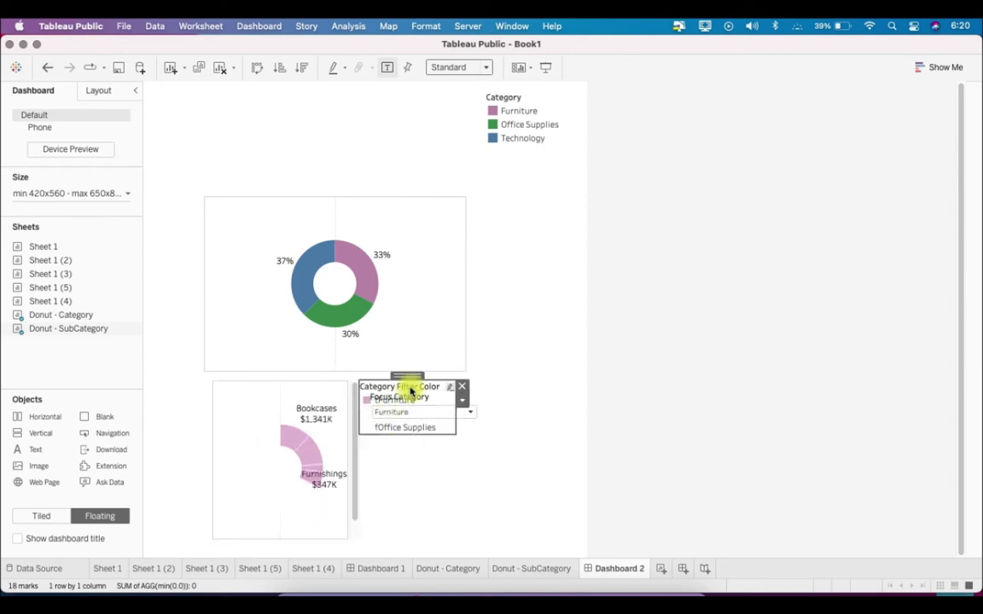
left_click(462, 386)
left_click(437, 400)
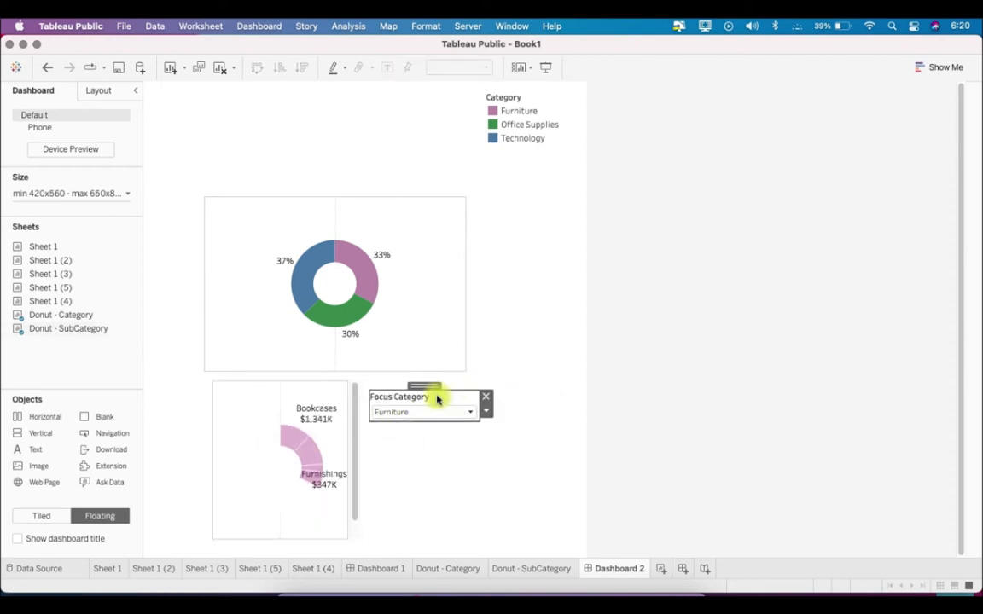
left_click(487, 397)
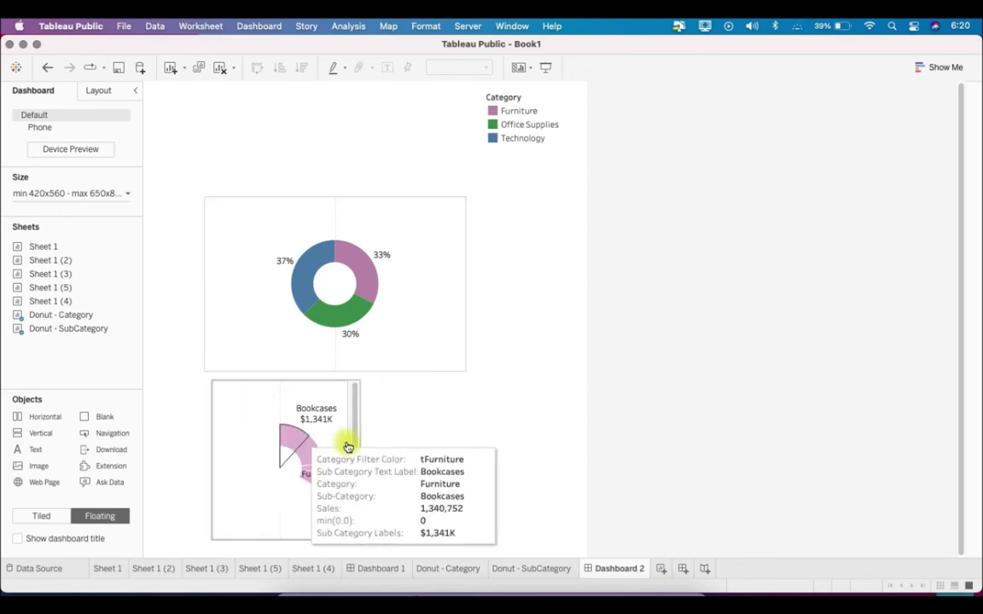
left_click(247, 386)
left_click_drag(283, 375, 243, 128)
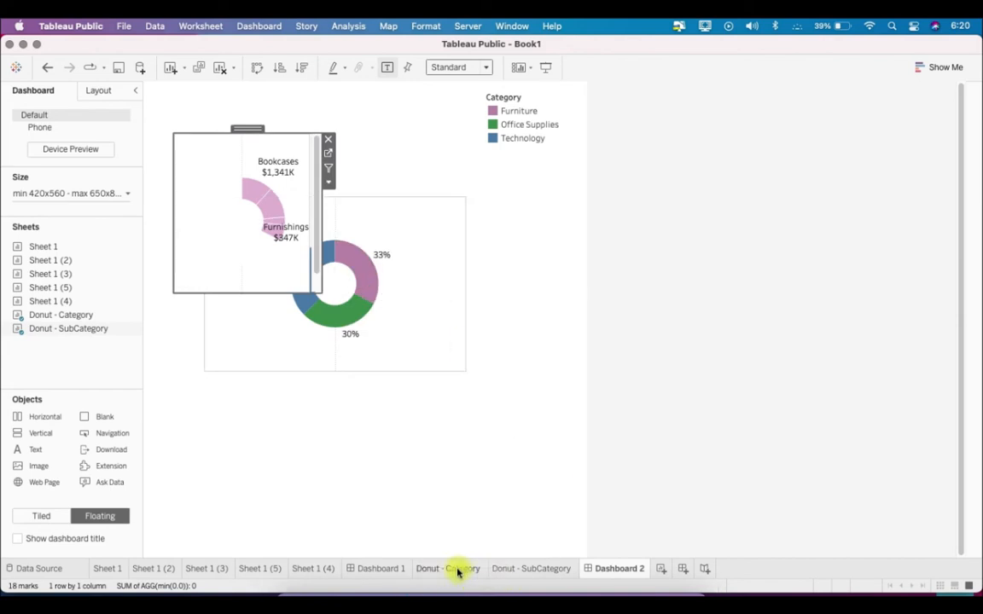
On the Donut - Category sheet, set the default worksheet shading to None
left_click(457, 569)
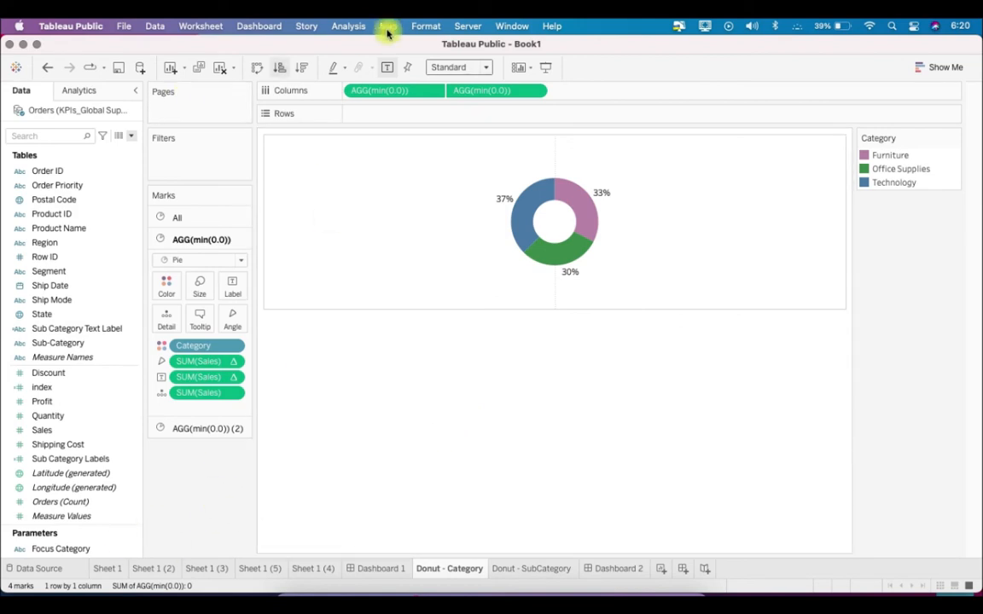
left_click(424, 28)
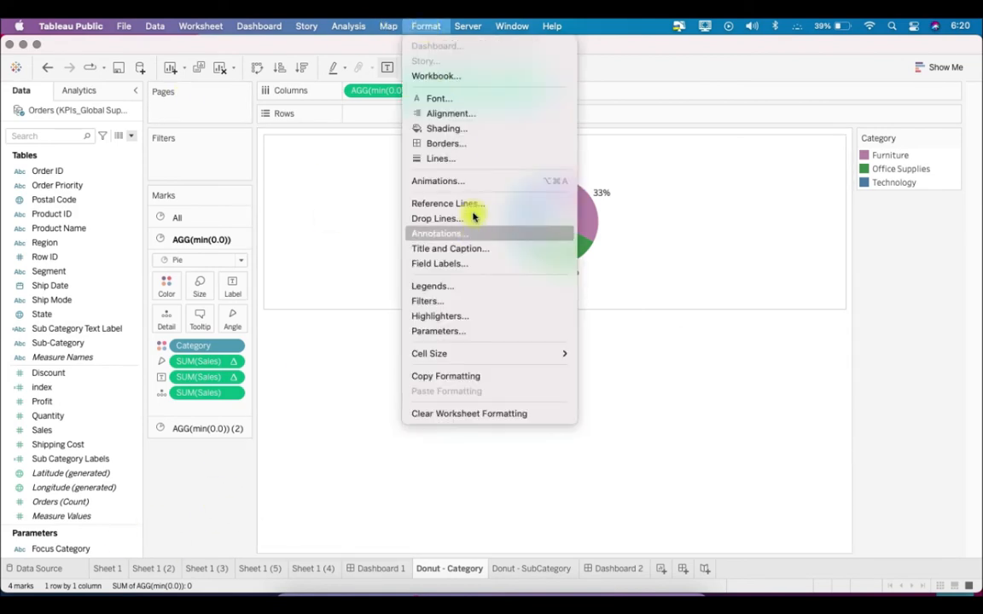
left_click(453, 129)
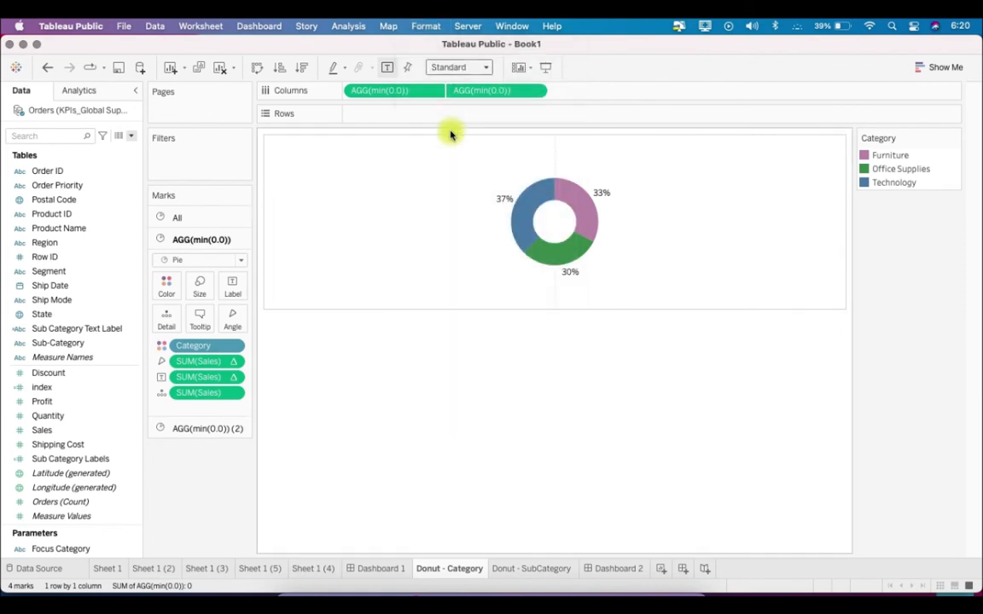
left_click(96, 176)
left_click(122, 200)
left_click(355, 405)
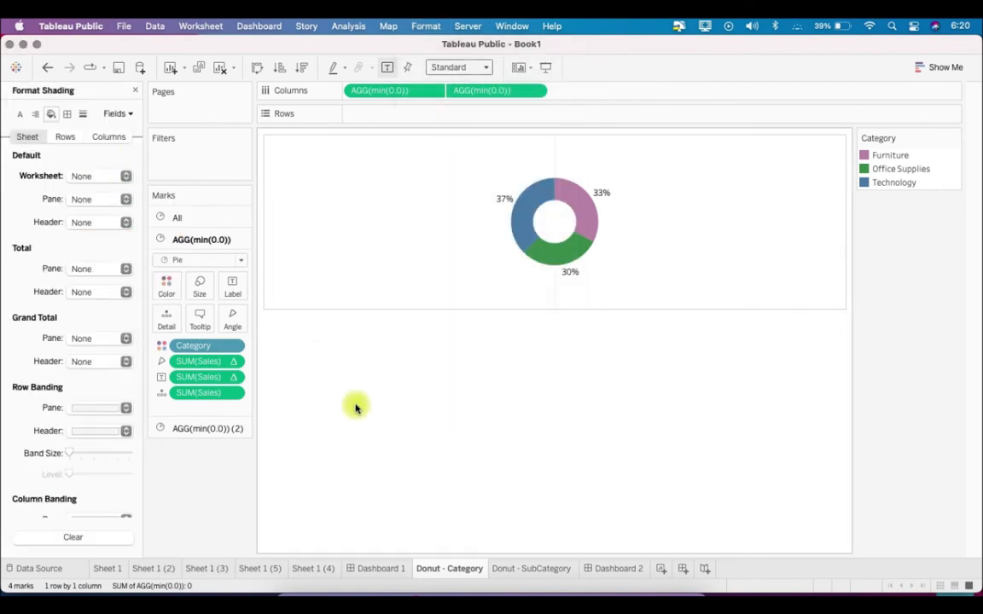
On Dashboard 2, enlarge the floating Donut - SubCategory chart well beyond the Category chart and send it to the back
left_click(618, 571)
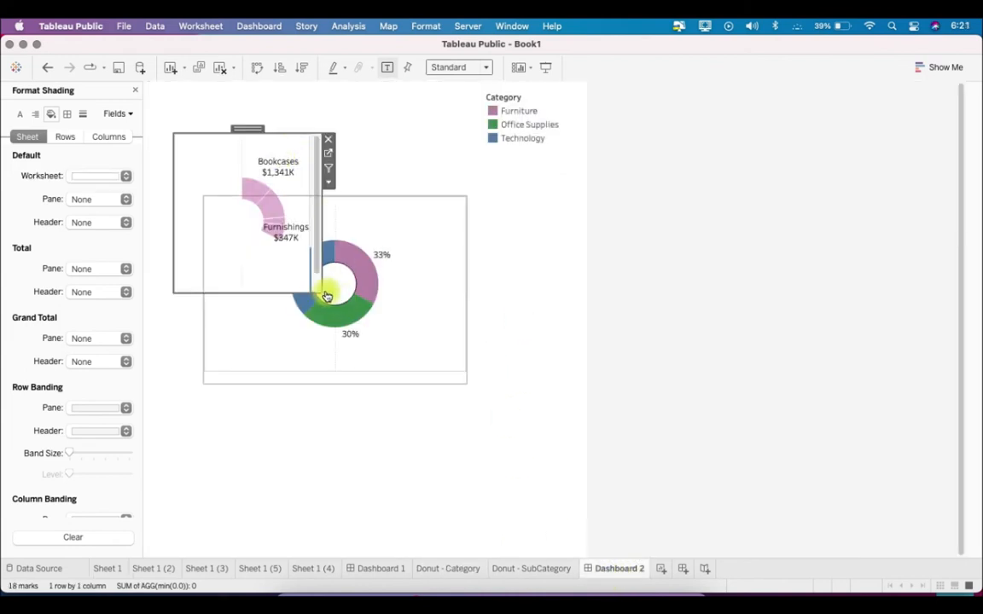
left_click_drag(321, 293, 499, 447)
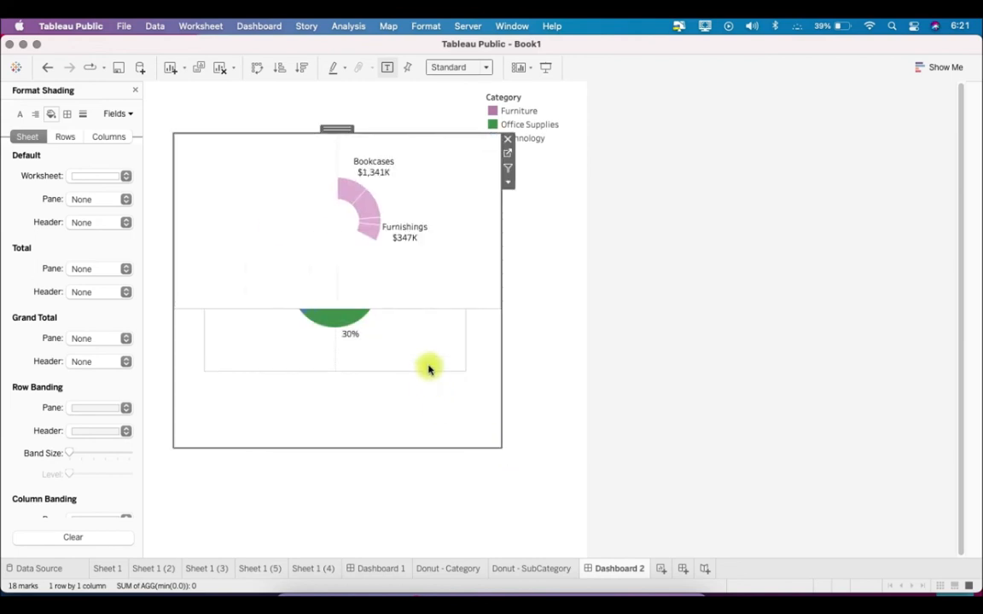
left_click(508, 181)
mouse_move(592, 401)
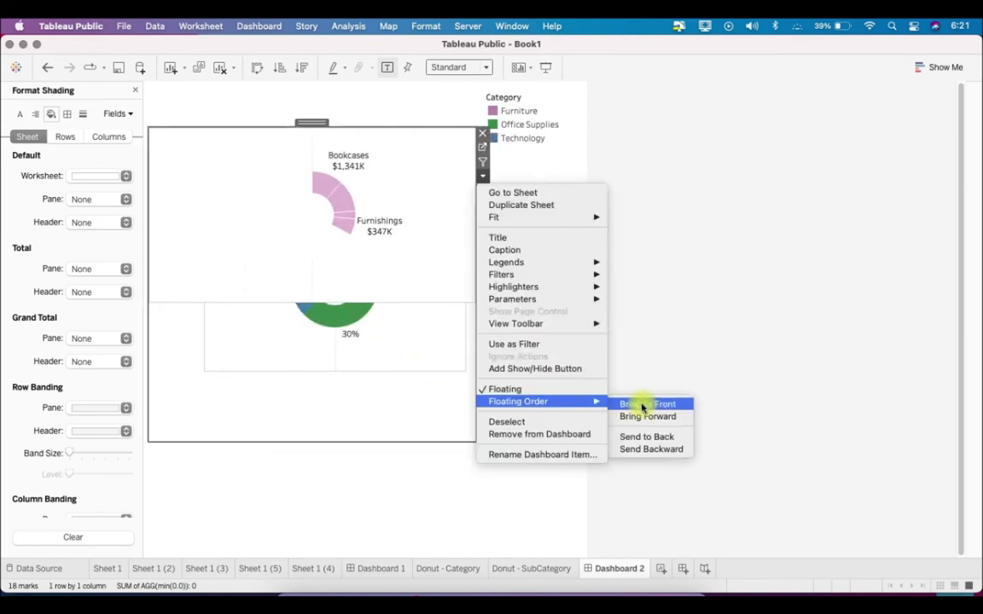
left_click(686, 435)
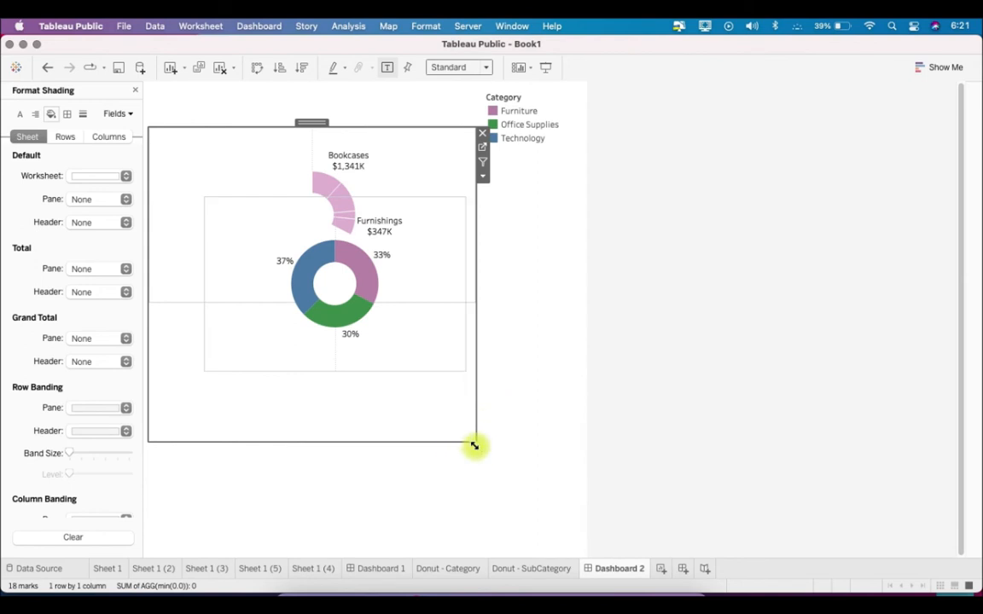
left_click_drag(478, 442, 553, 485)
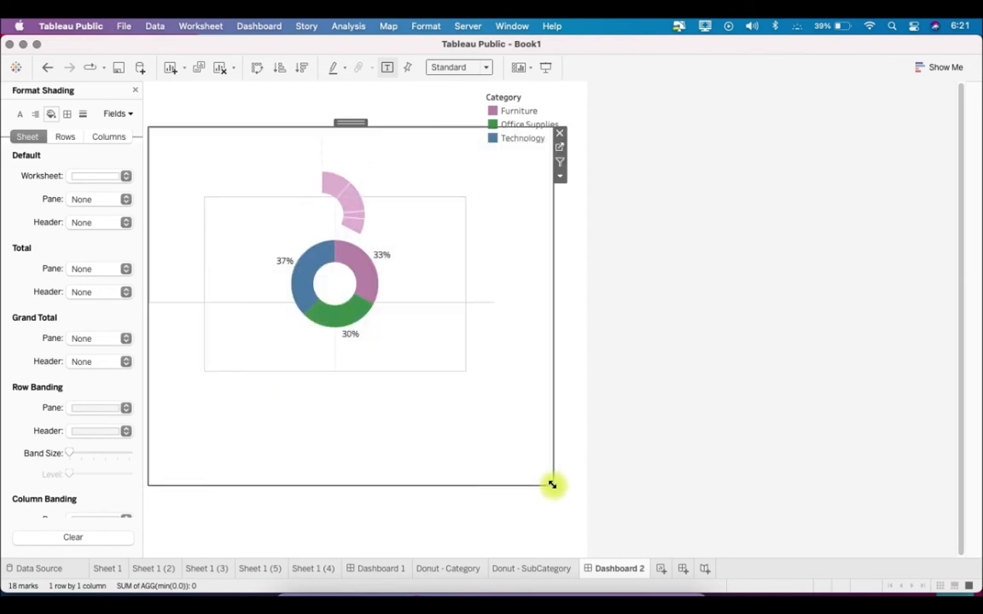
Move the floating Donut - Category chart up and slightly left, inside the Donut - SubCategory chart's frame
left_click(404, 345)
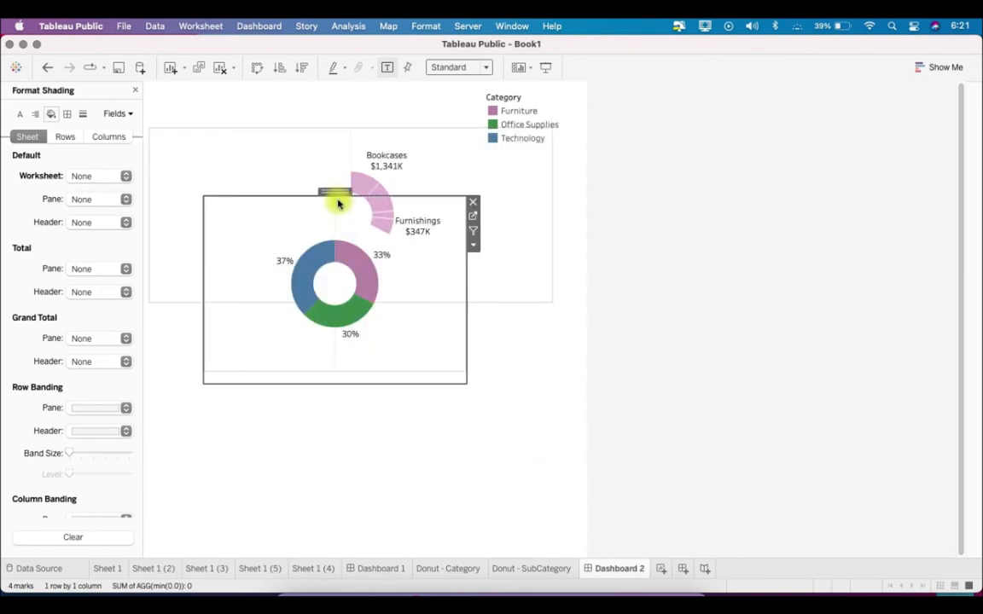
left_click_drag(335, 196, 320, 147)
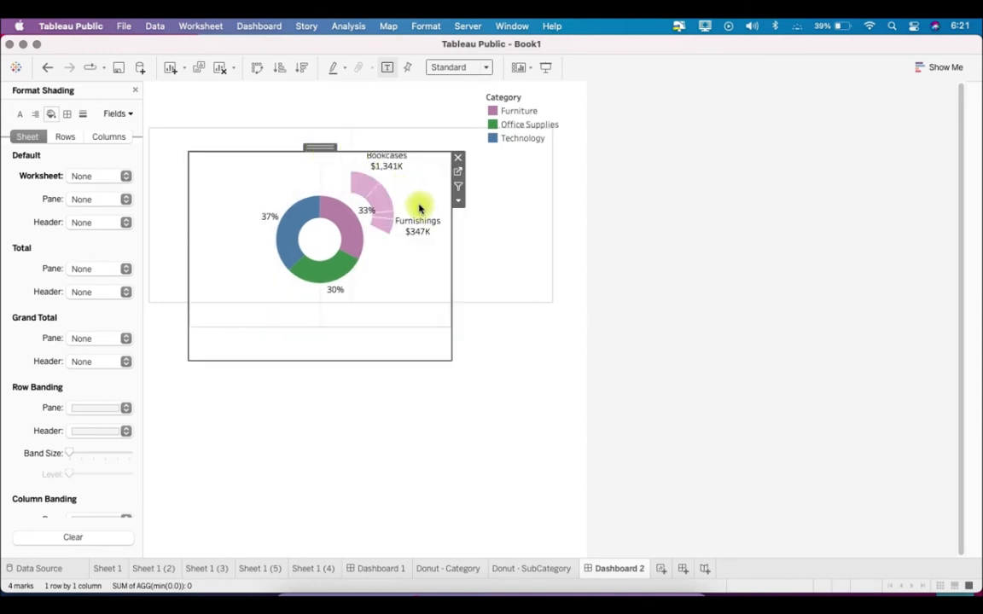
On the Donut - SubCategory sheet, increase the row height so the Furniture arc is larger with room for all sub-category labels
left_click(507, 247)
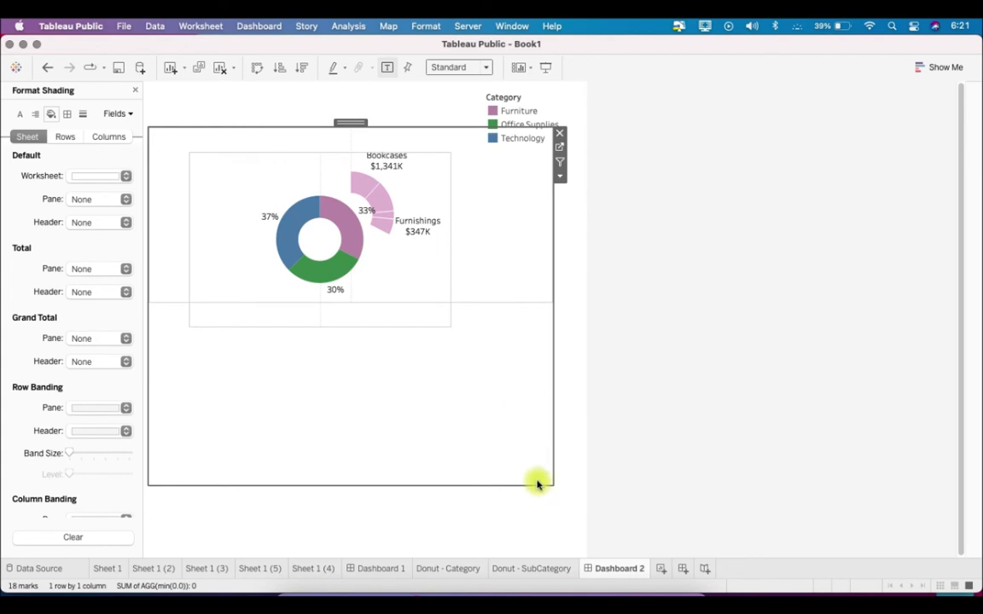
left_click(539, 569)
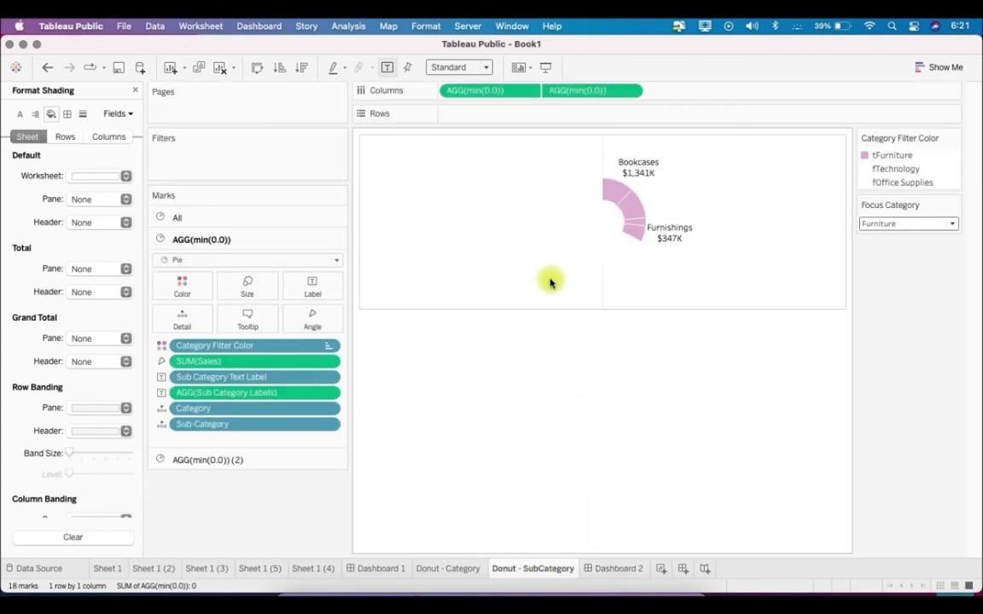
left_click_drag(552, 309, 593, 466)
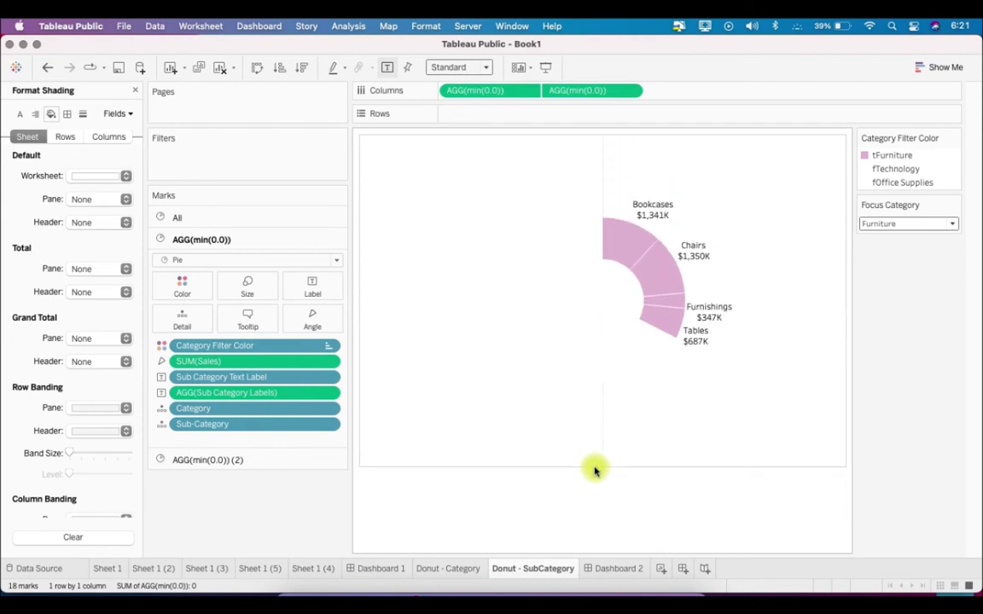
On Dashboard 2, lower the top edge of the Donut - Category chart's frame, extend its bottom slightly, and narrow it from the left
left_click(620, 569)
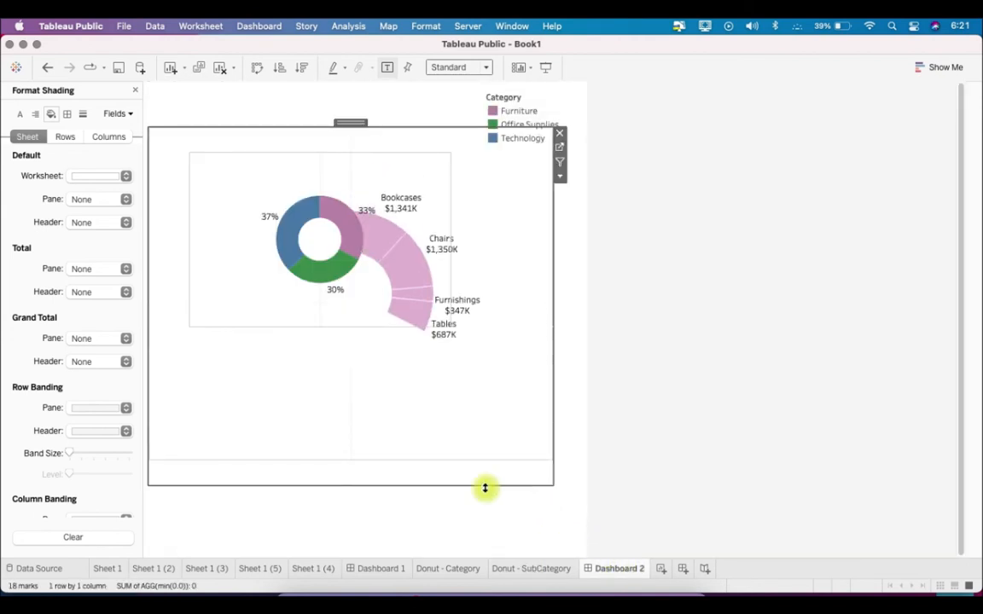
left_click(366, 322)
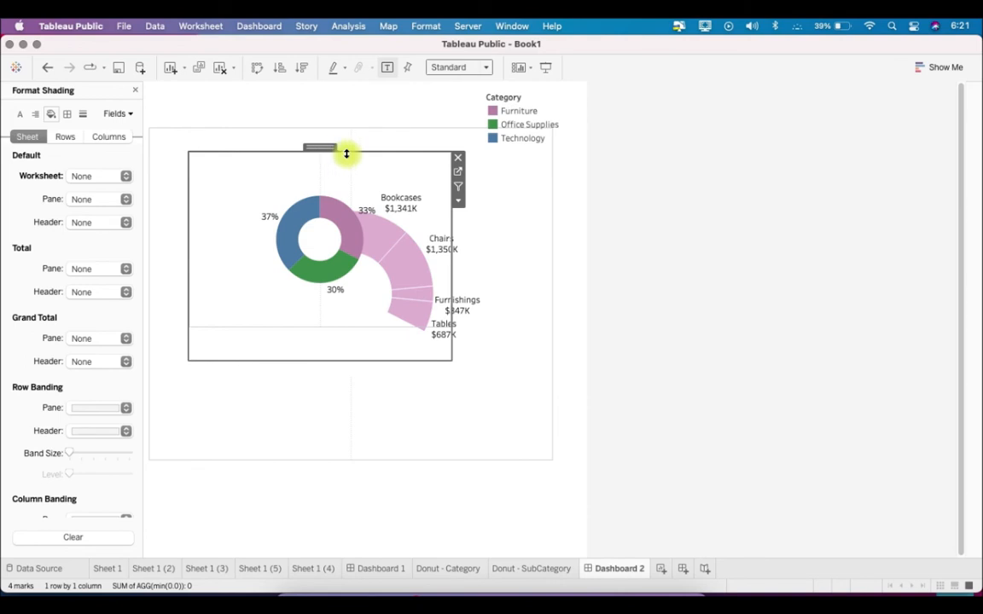
left_click_drag(346, 154, 349, 220)
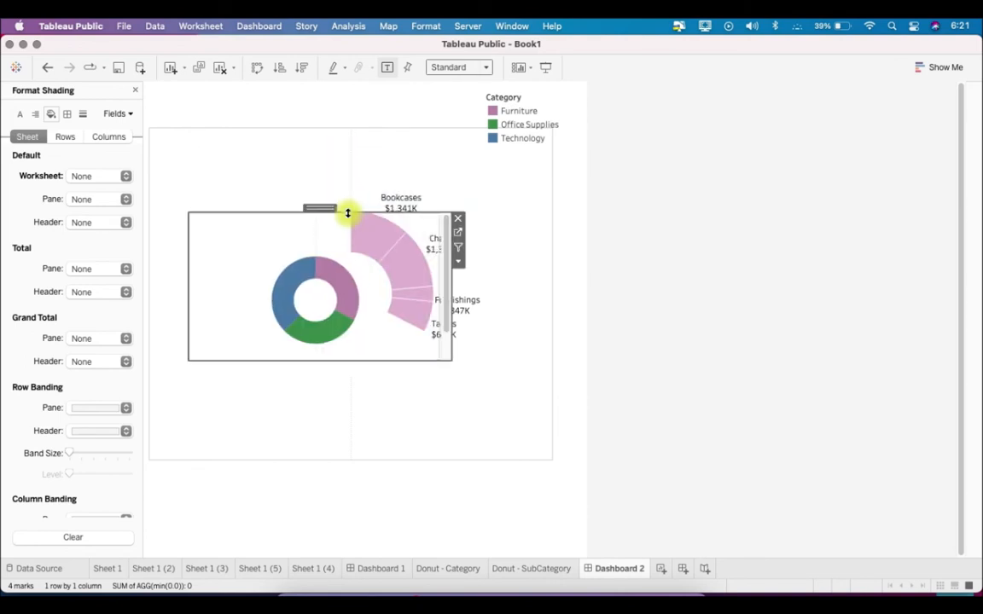
left_click_drag(321, 373, 321, 378)
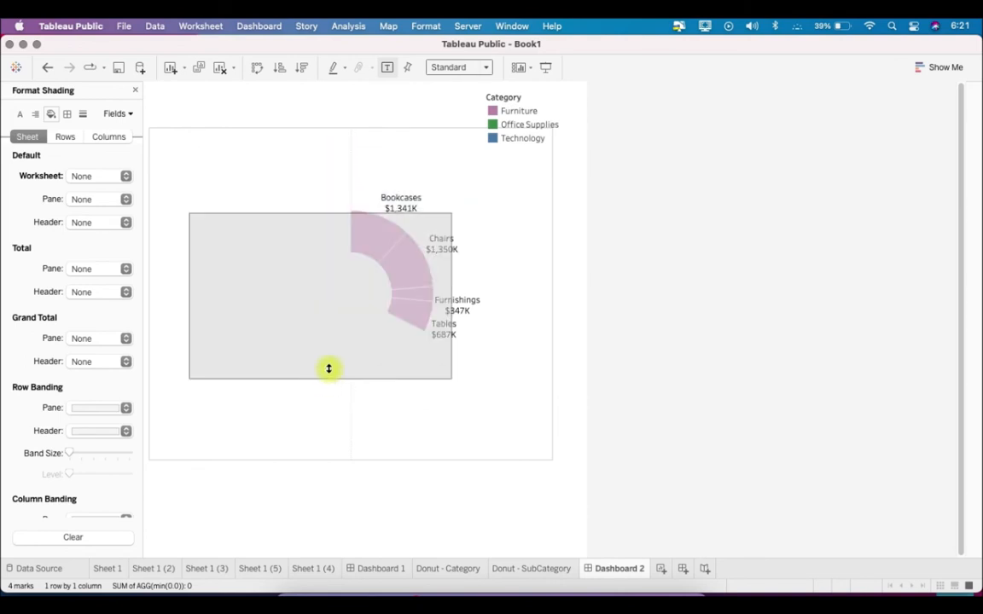
left_click_drag(188, 298, 214, 298)
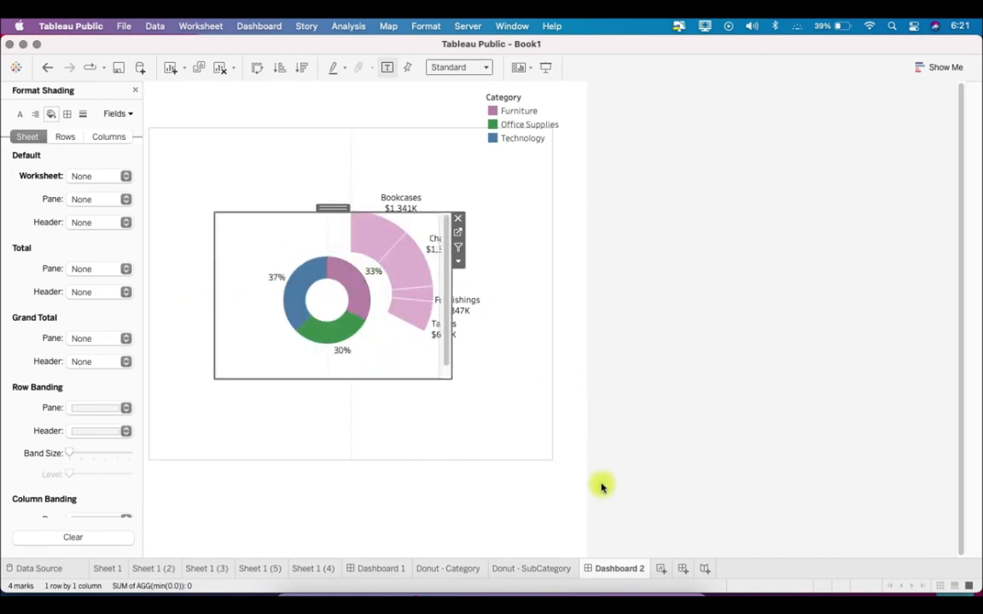
On the Donut - SubCategory sheet, reduce the mark size of the coloured outer pie so the Furniture arc becomes thinner
left_click(537, 568)
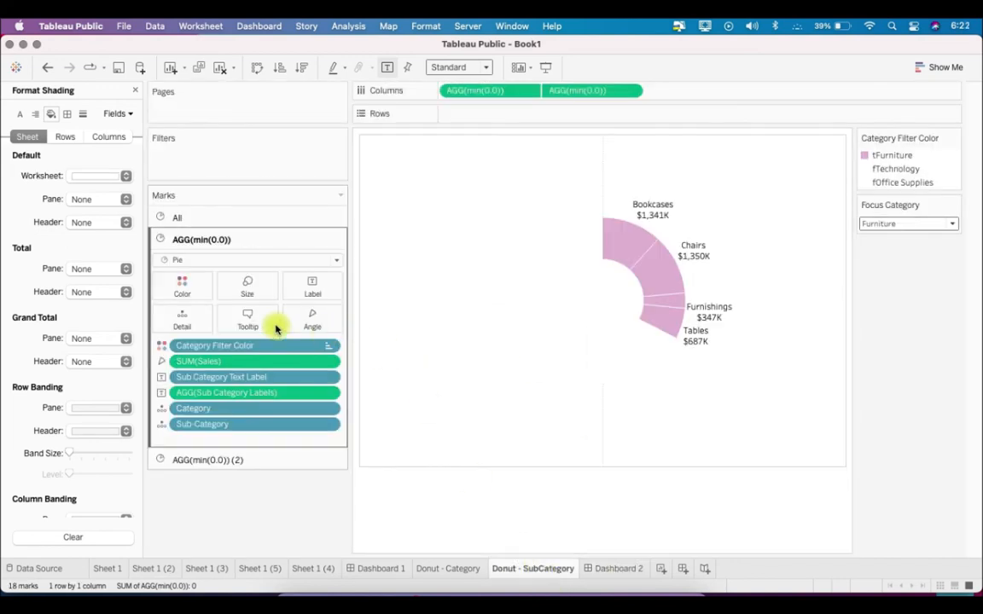
left_click(249, 288)
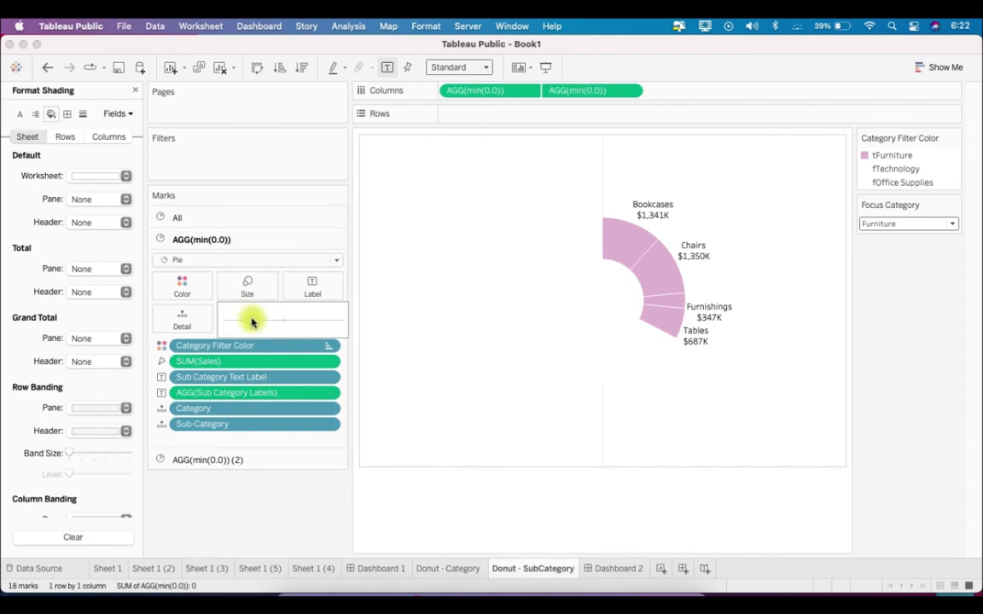
left_click_drag(252, 321, 250, 320)
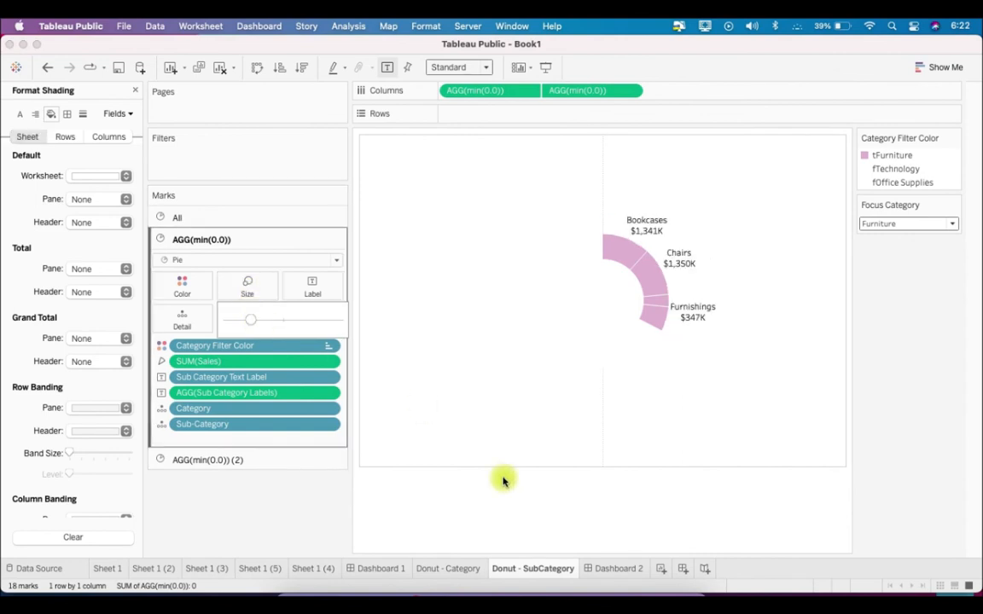
On Dashboard 2, nudge the floating Donut - Category chart slightly down and deselect it
left_click(621, 569)
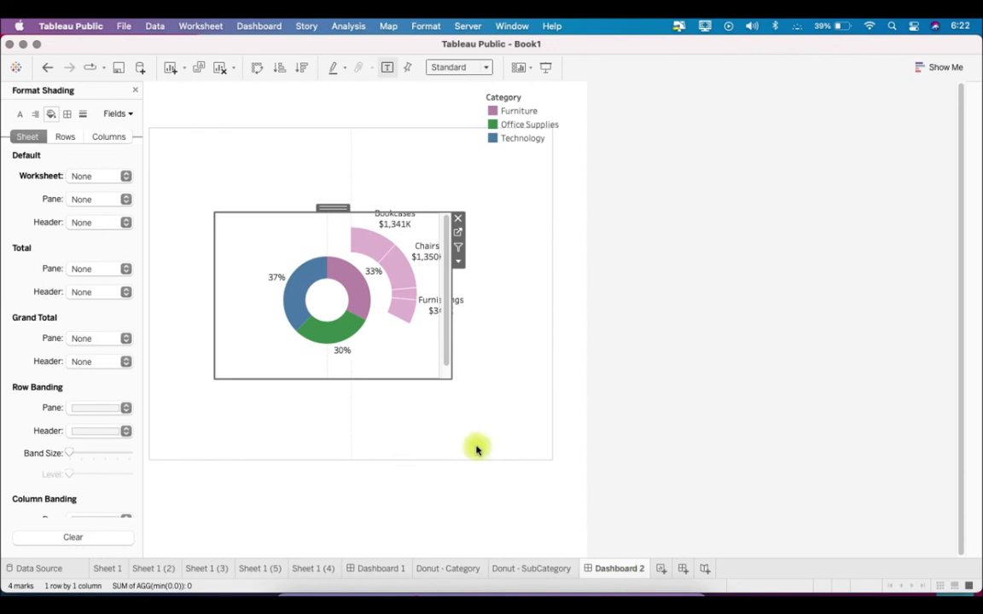
left_click_drag(335, 208, 337, 214)
left_click(631, 340)
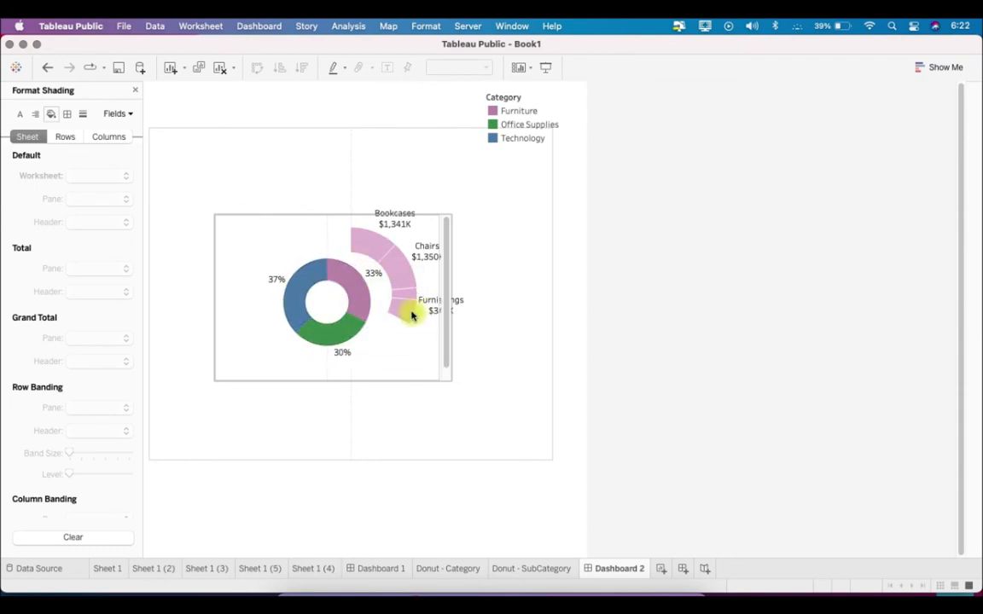
left_click(515, 570)
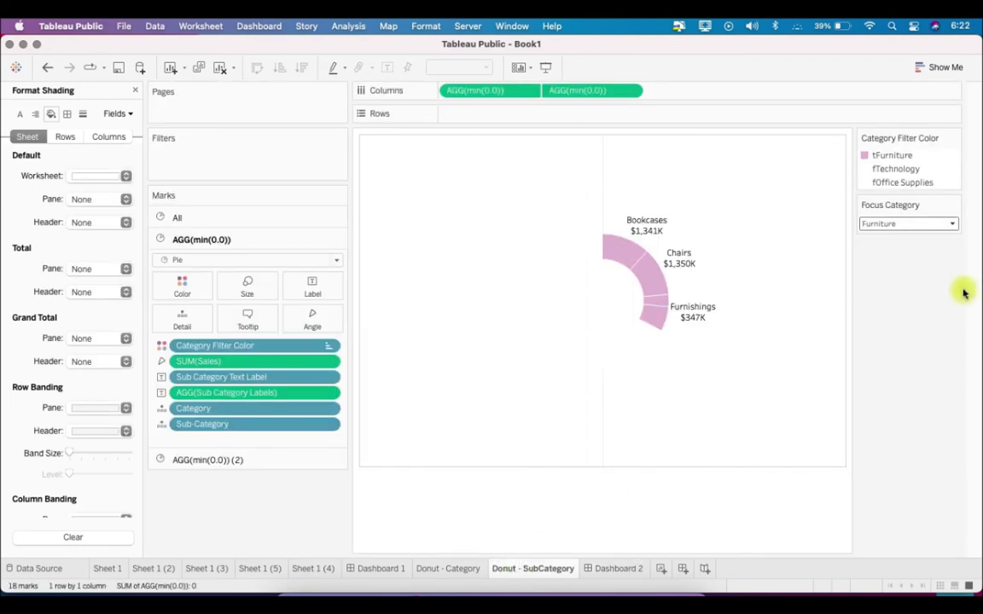
left_click(610, 567)
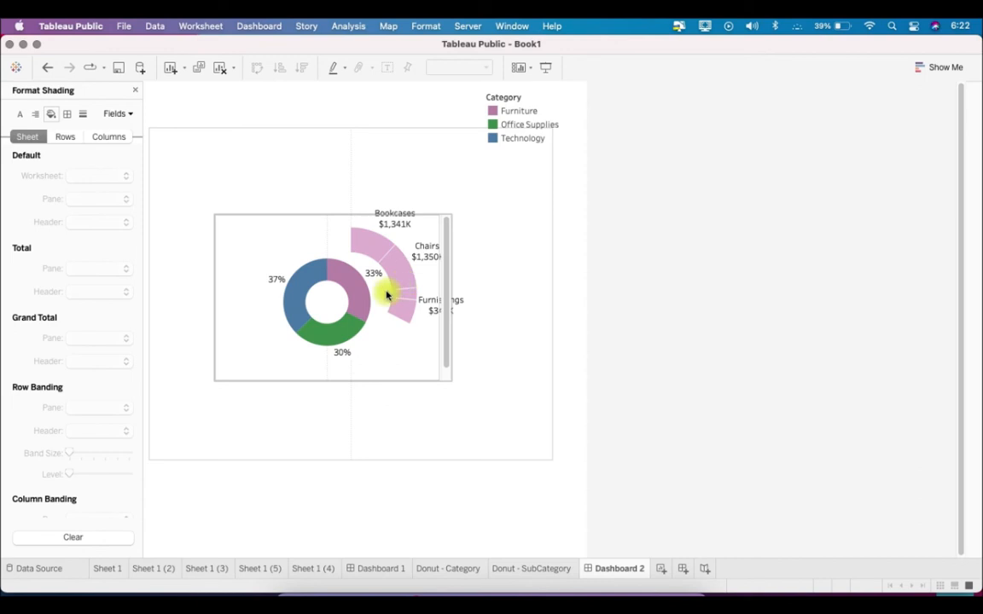
mouse_move(330, 342)
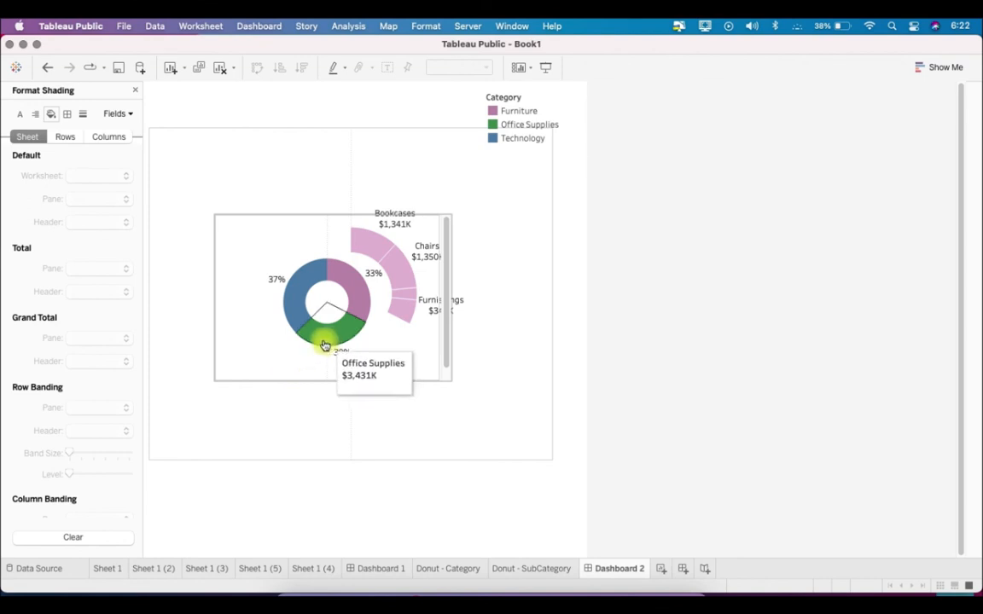
mouse_move(287, 308)
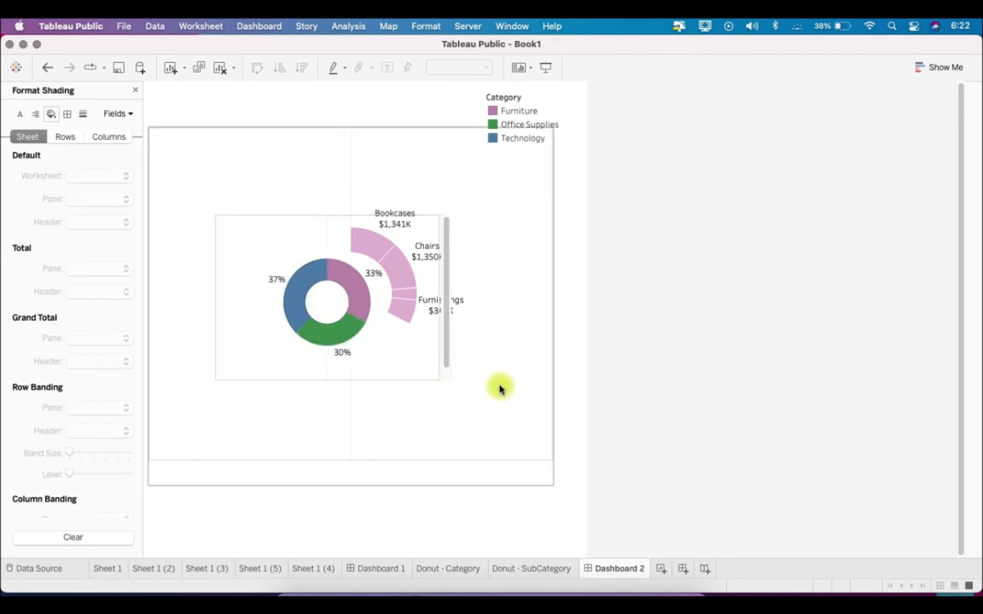
Extend the bottom edge of the Donut - Category chart's frame so its whole donut fits without a scrollbar
left_click(406, 366)
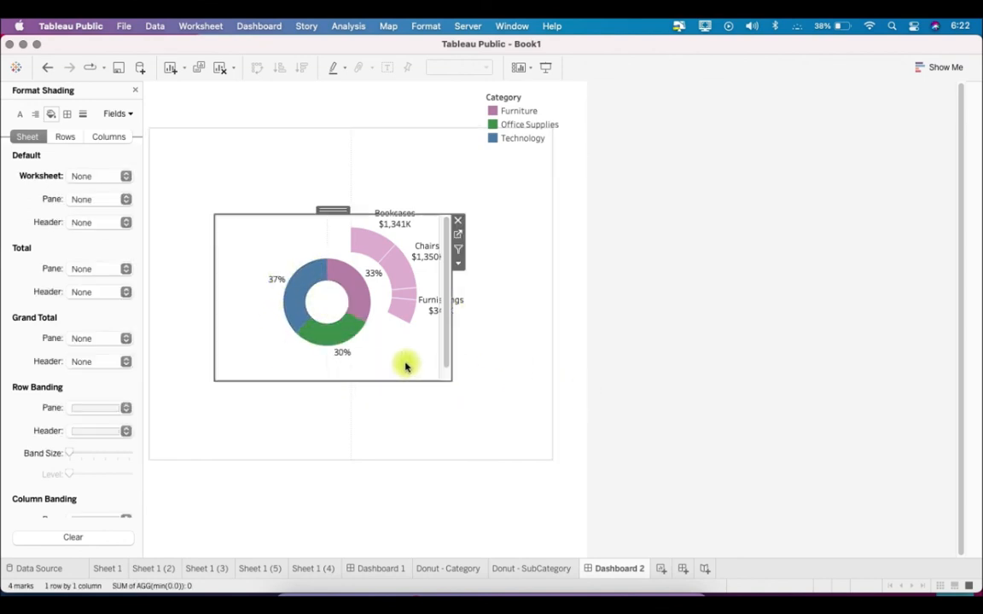
left_click_drag(405, 383, 406, 400)
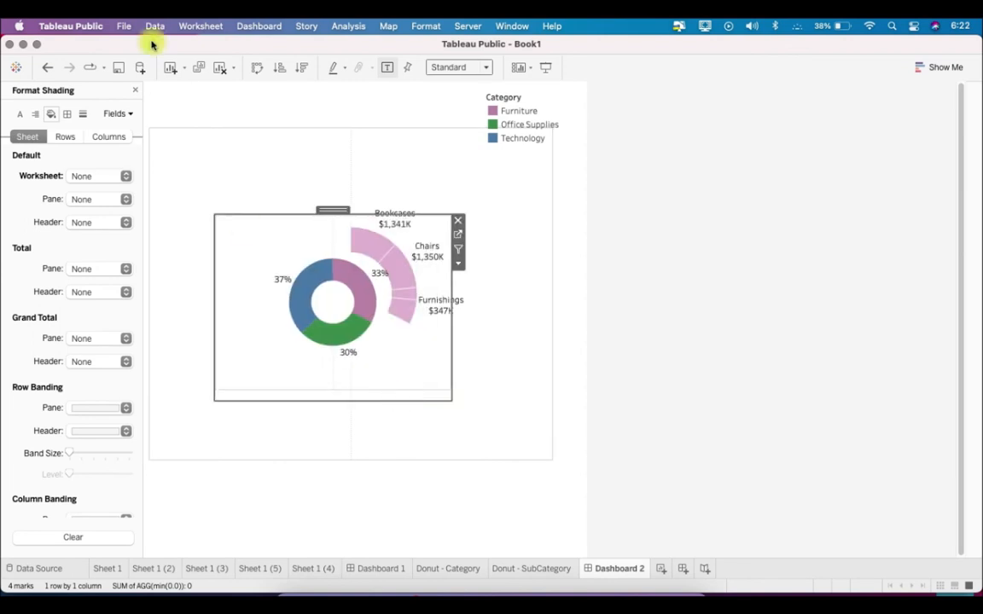
Add a Change Parameter dashboard action named Change Focus Category, with only Donut - Category of Dashboard 2 as its source sheet
left_click(257, 28)
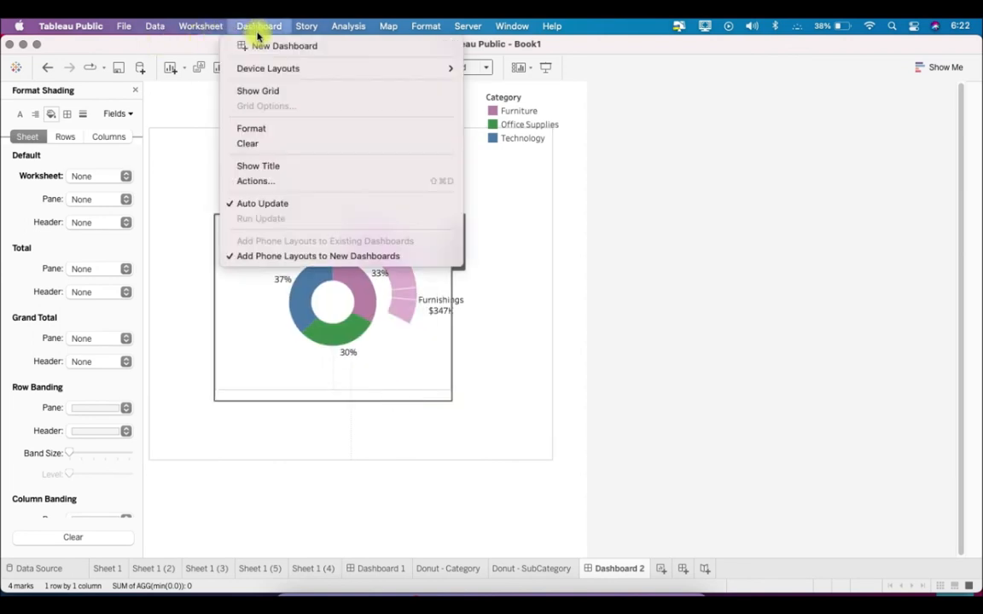
left_click(324, 187)
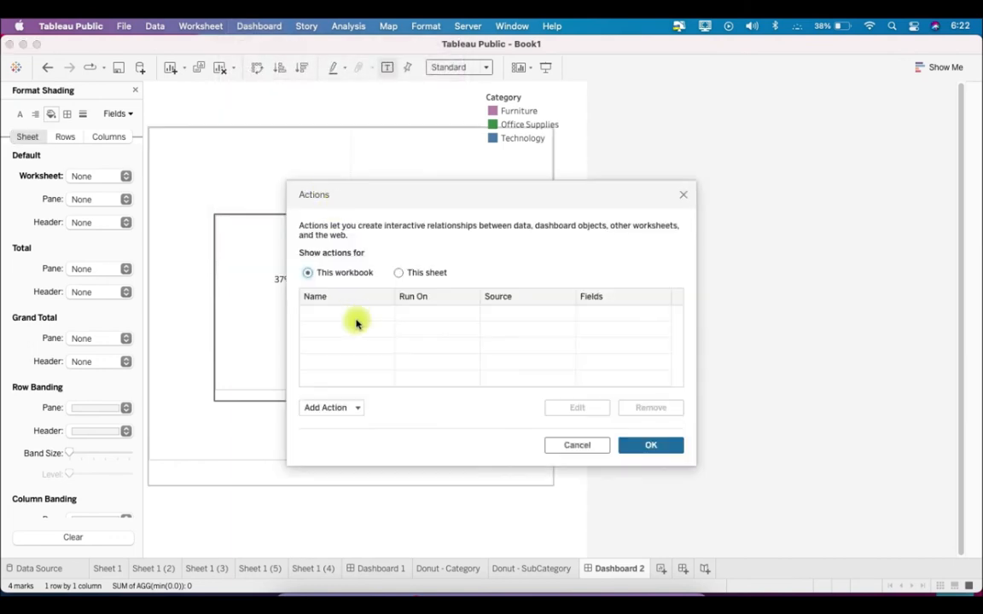
left_click(327, 408)
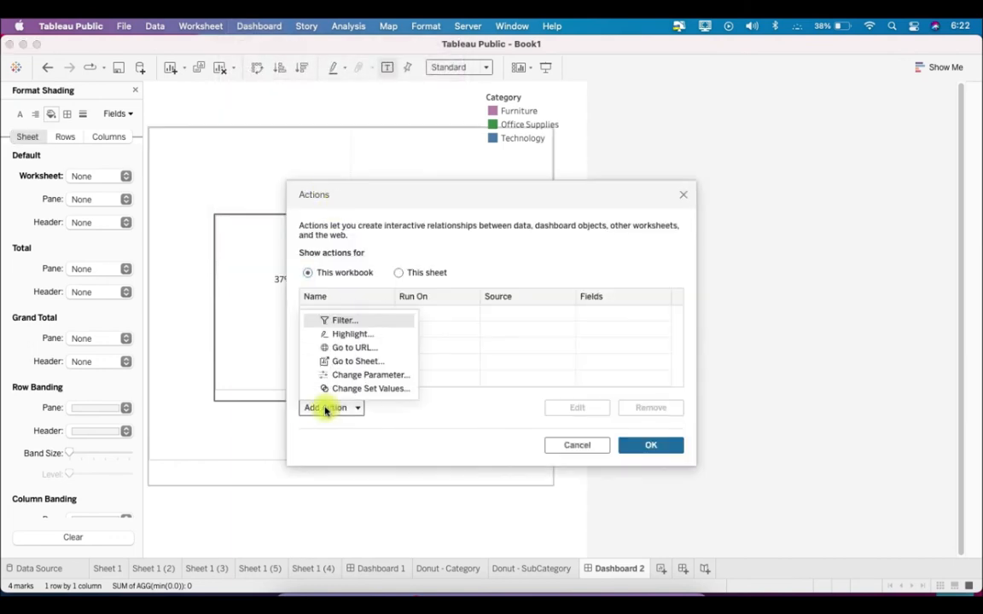
left_click(379, 378)
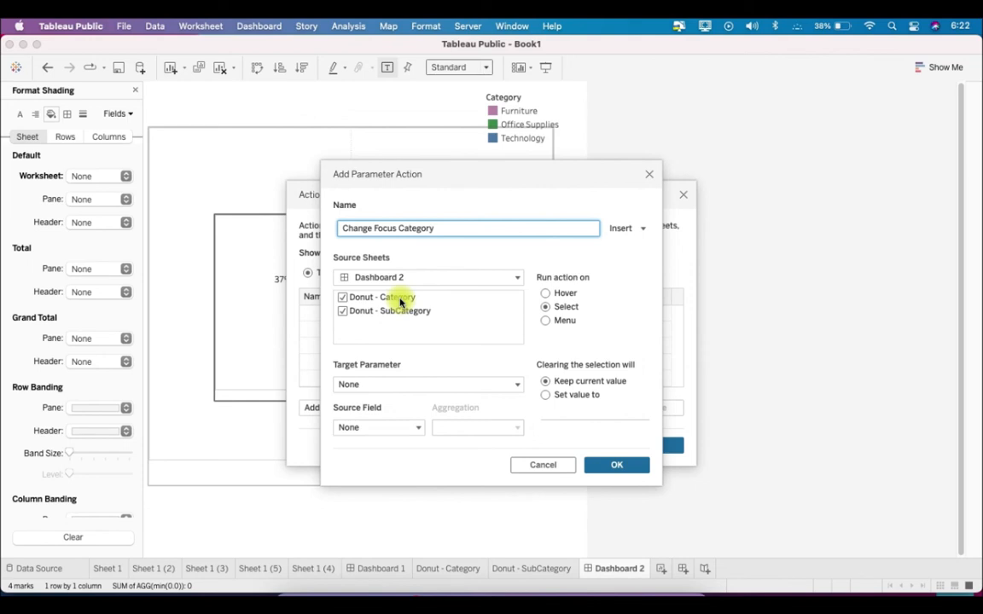
left_click(342, 311)
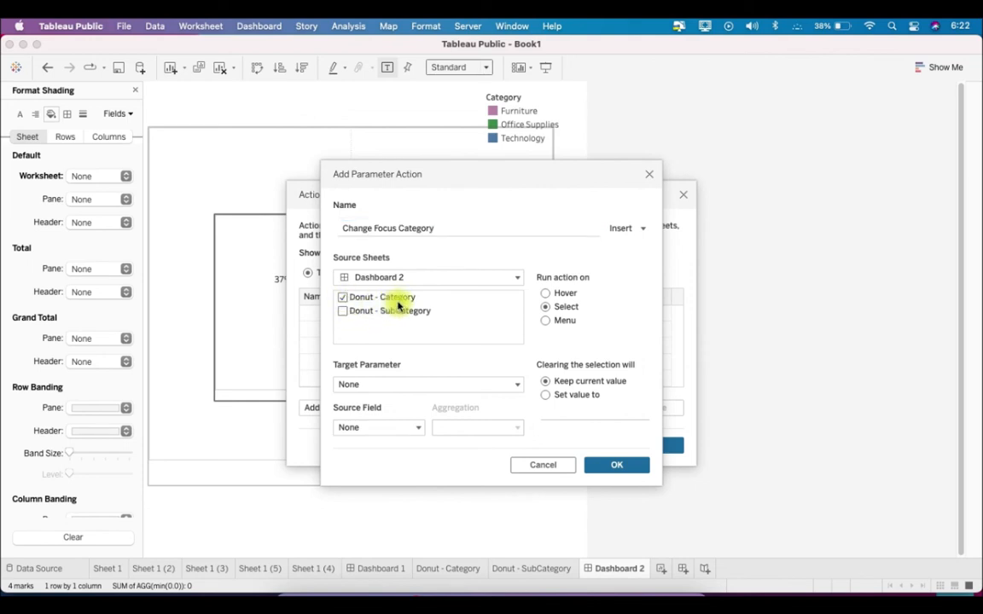
Target the action at the Focus Category parameter with Category as the source field, and run it on Hover
left_click(432, 385)
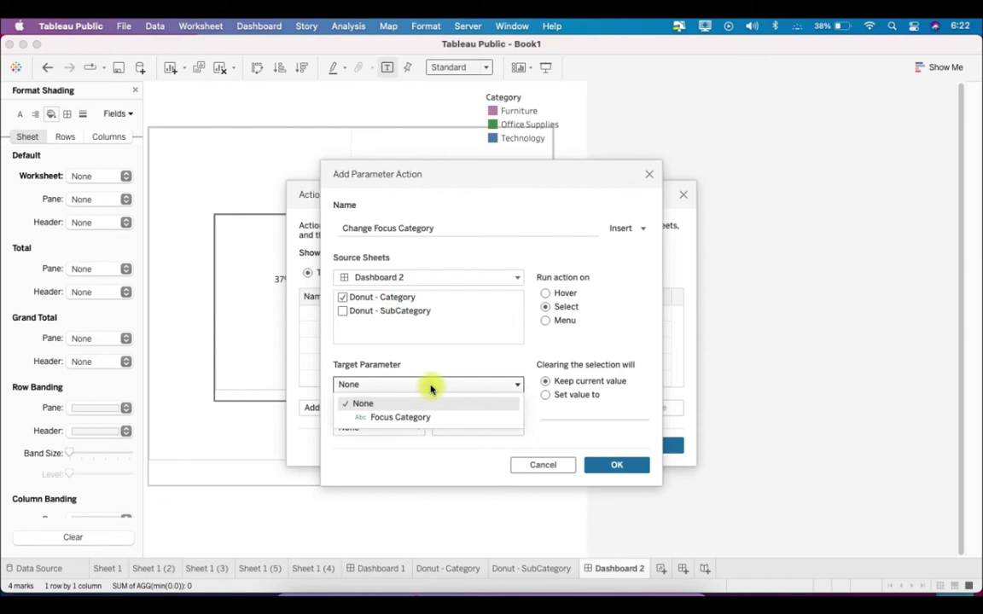
left_click(391, 420)
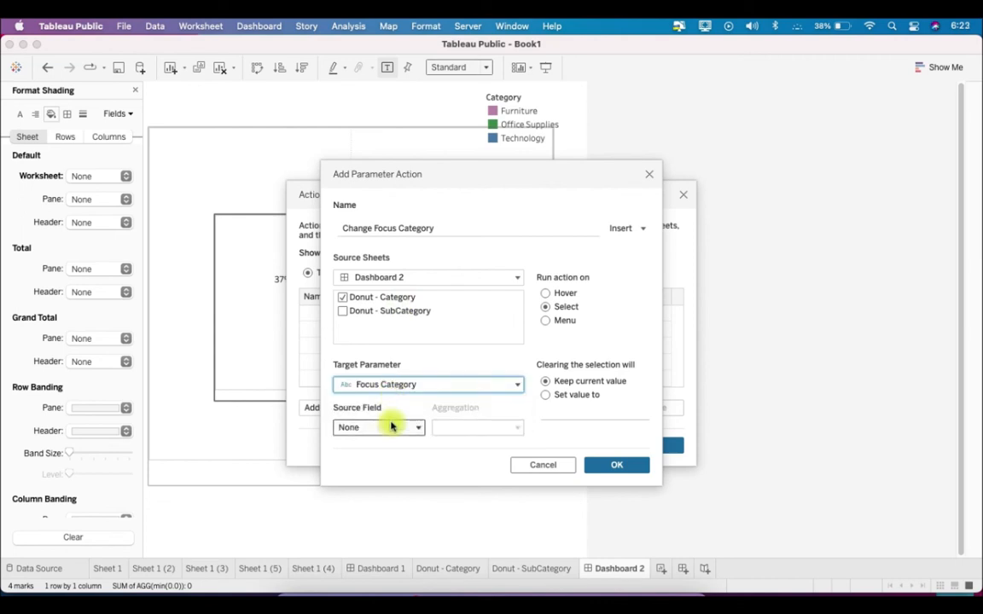
left_click(391, 426)
left_click(427, 460)
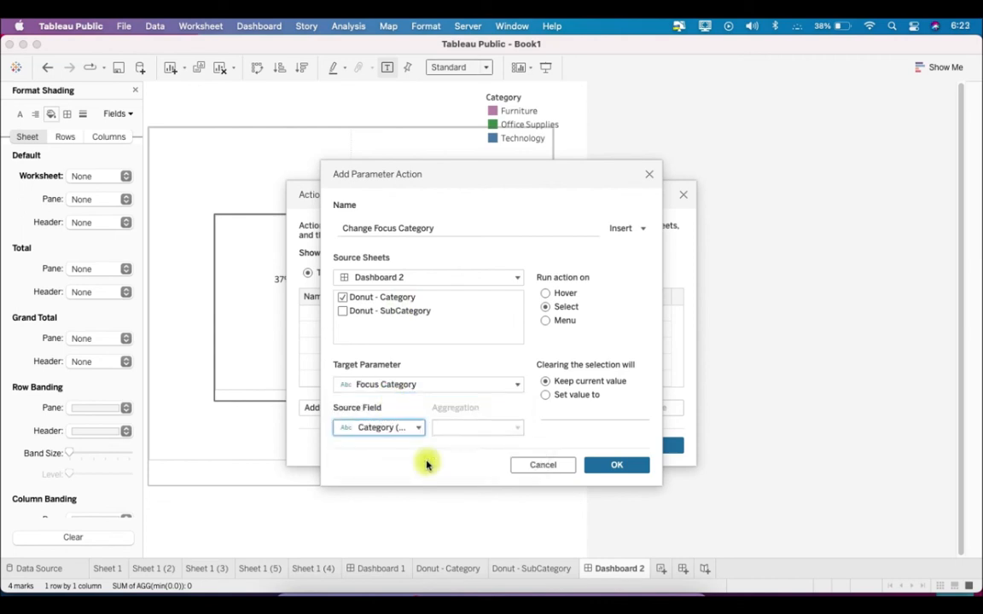
left_click(546, 294)
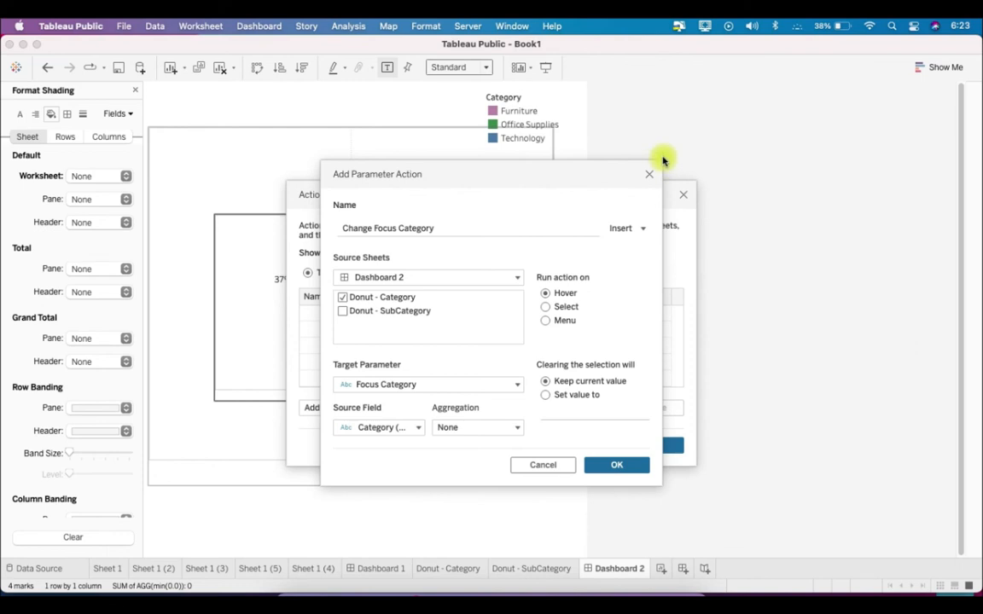
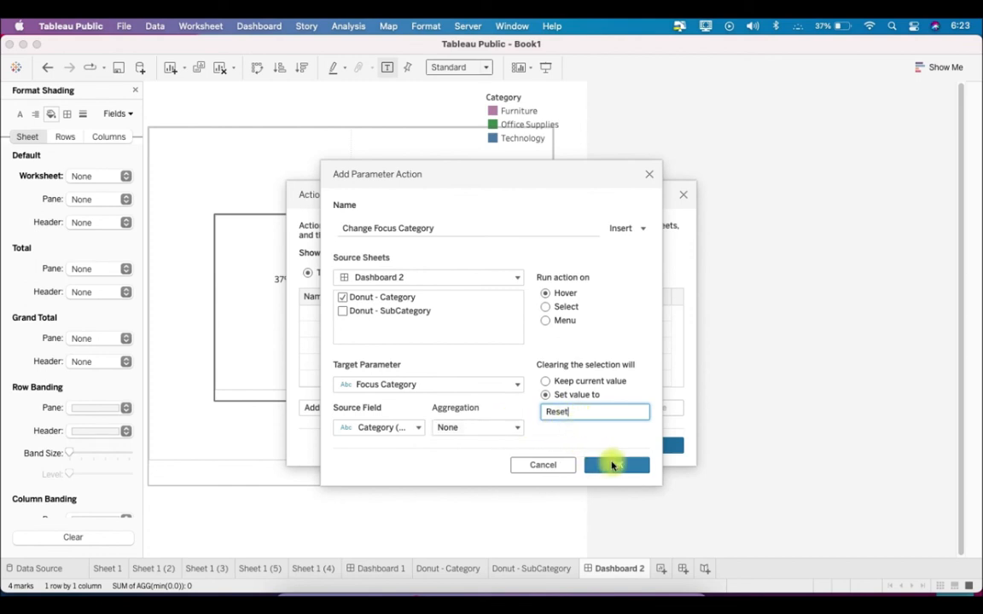
Save the Change Focus Category action with Reset as the value on clearing the selection, and close the Actions dialog
left_click(611, 466)
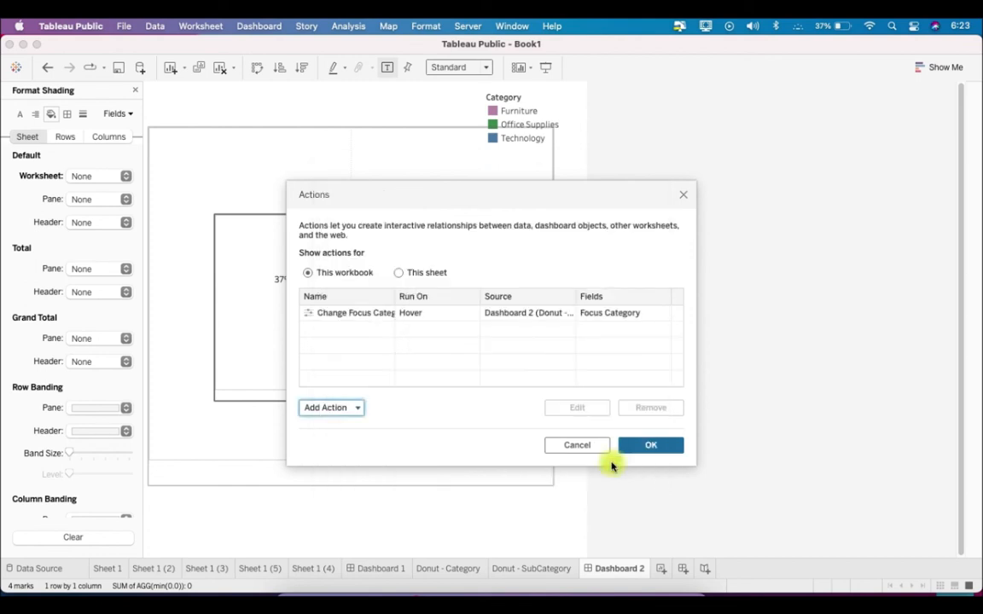
left_click(657, 446)
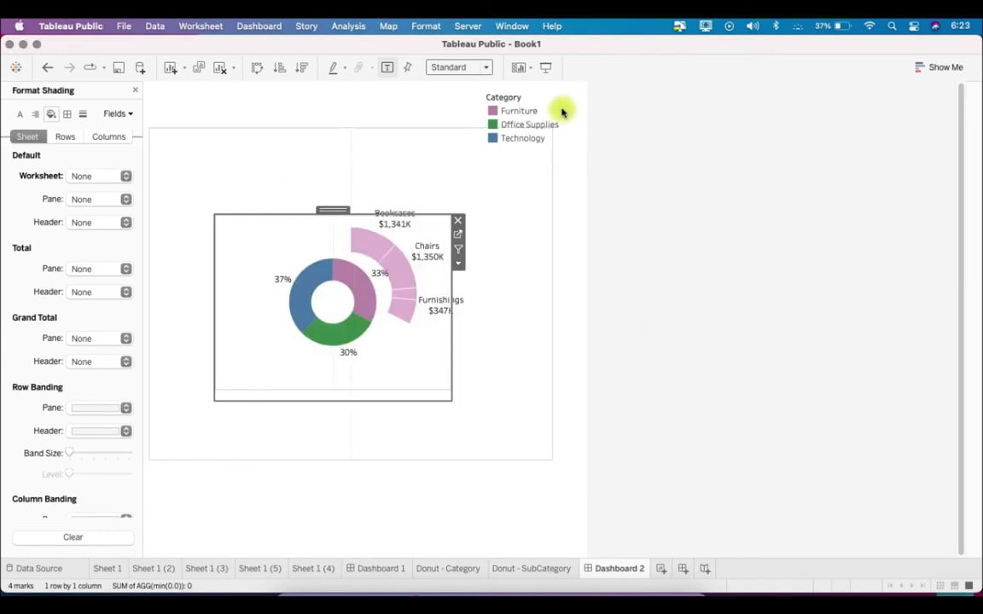
Test the action on the Office Supplies and Technology slices in presentation mode, and return to editing the dashboard
left_click(548, 70)
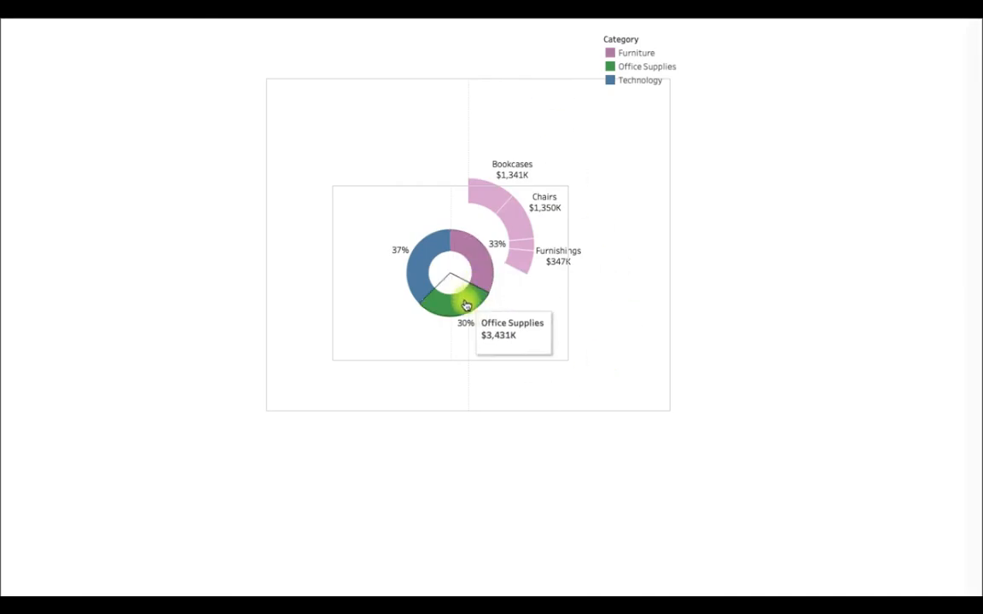
mouse_move(465, 303)
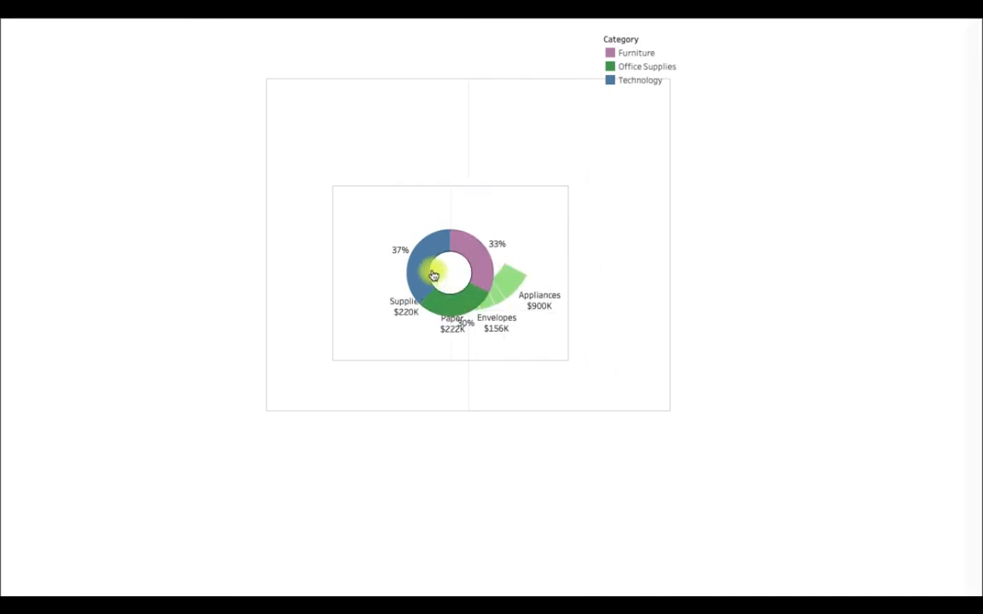
mouse_move(426, 272)
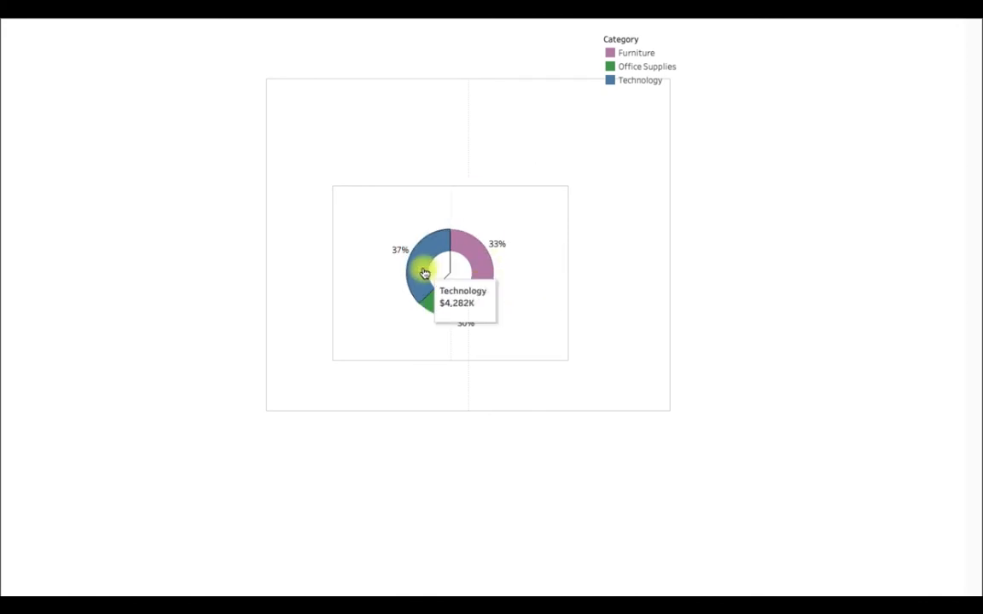
key("Escape")
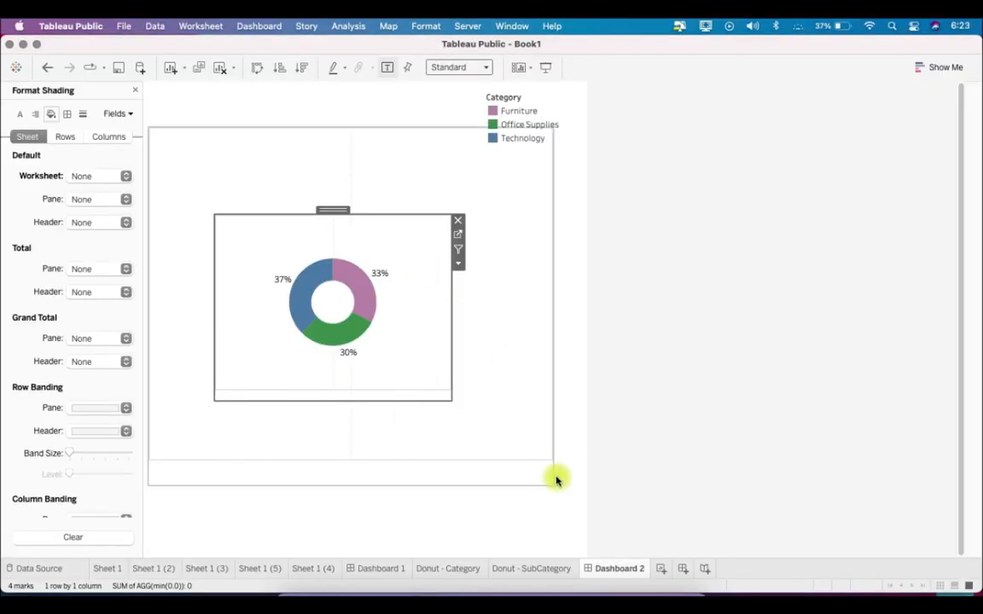
On the Donut - Category sheet, slightly reduce the size of the coloured pie and of its white centre pie
left_click(464, 567)
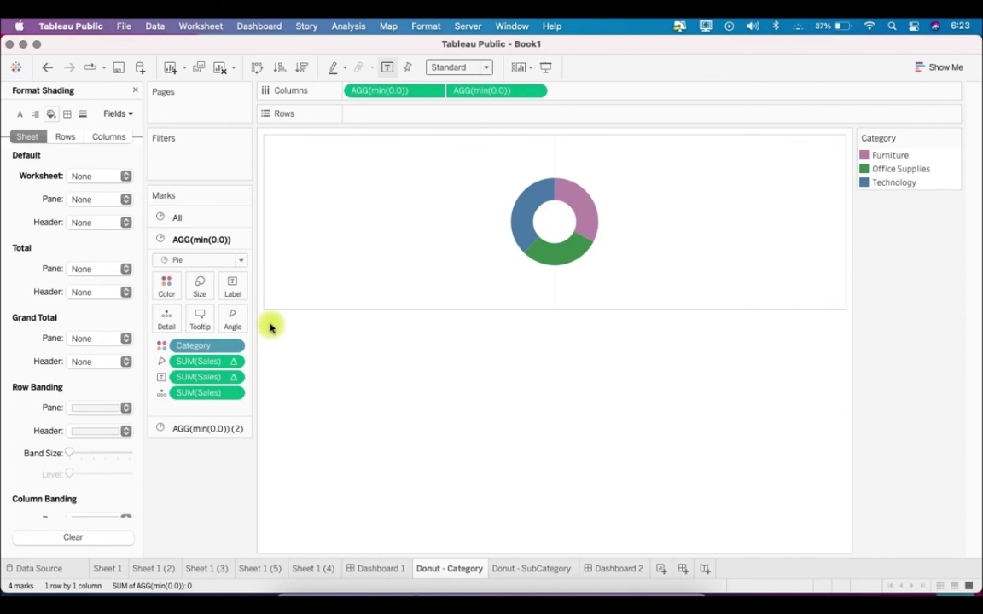
left_click(202, 293)
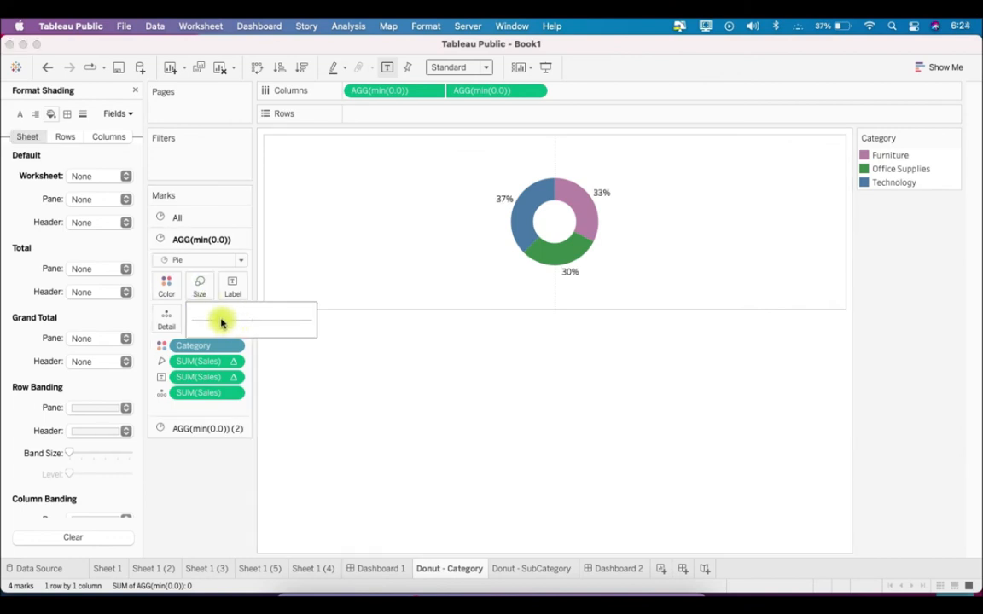
left_click(221, 320)
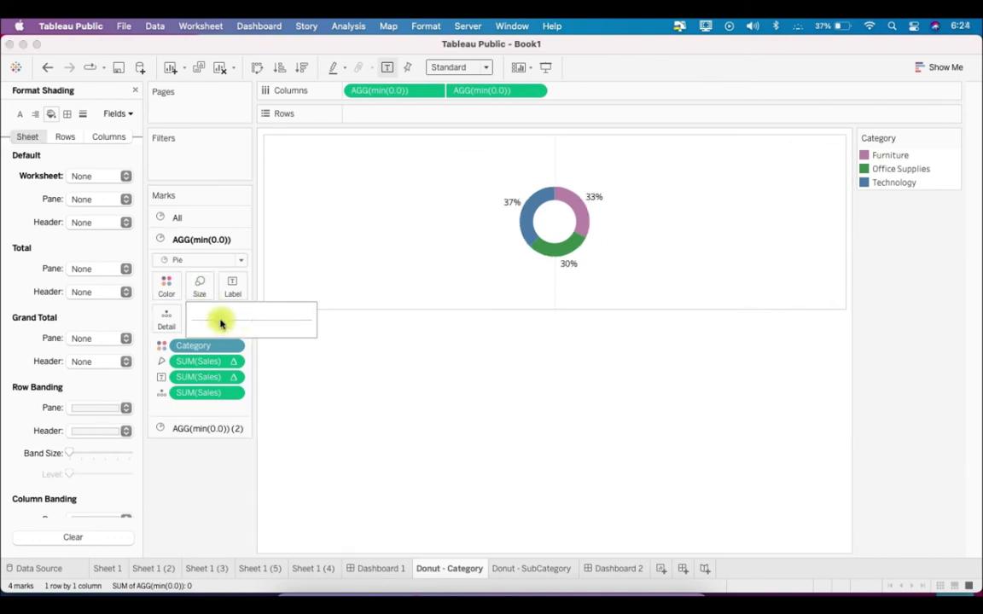
left_click(224, 429)
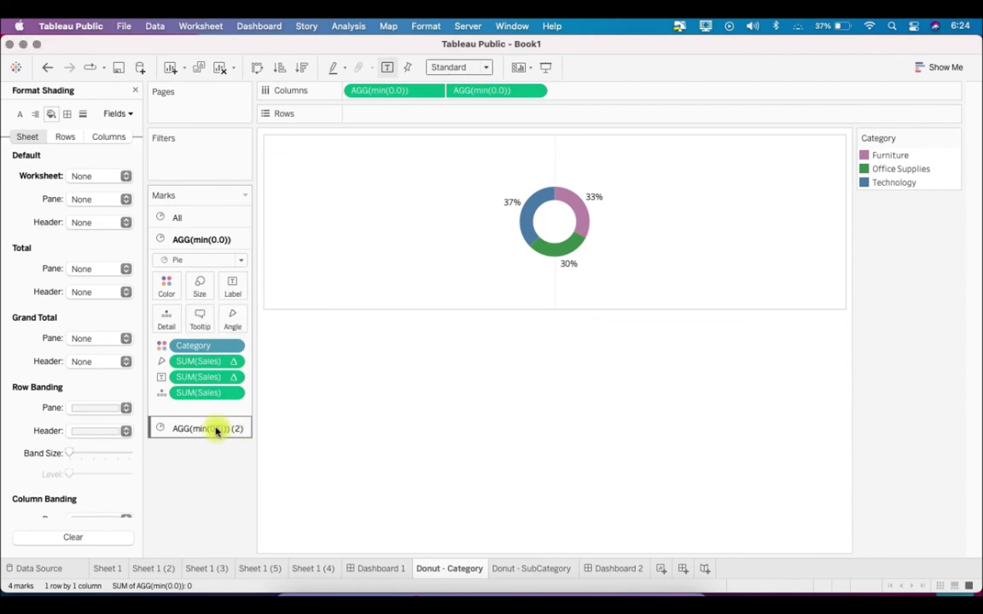
left_click(200, 308)
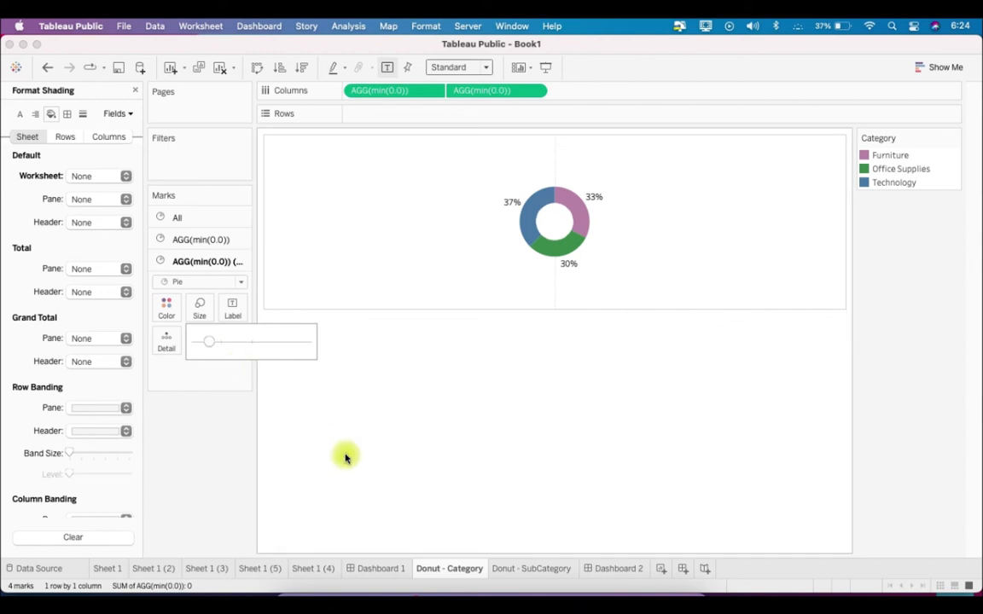
On the Donut - SubCategory sheet, set the Focus Category parameter to Furniture
left_click(524, 568)
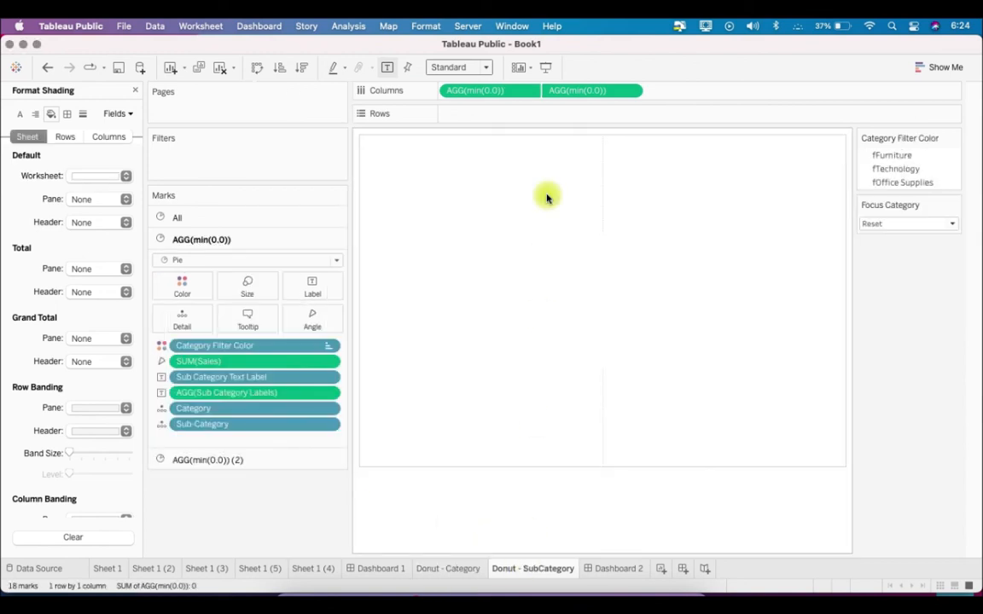
left_click(908, 225)
left_click(904, 239)
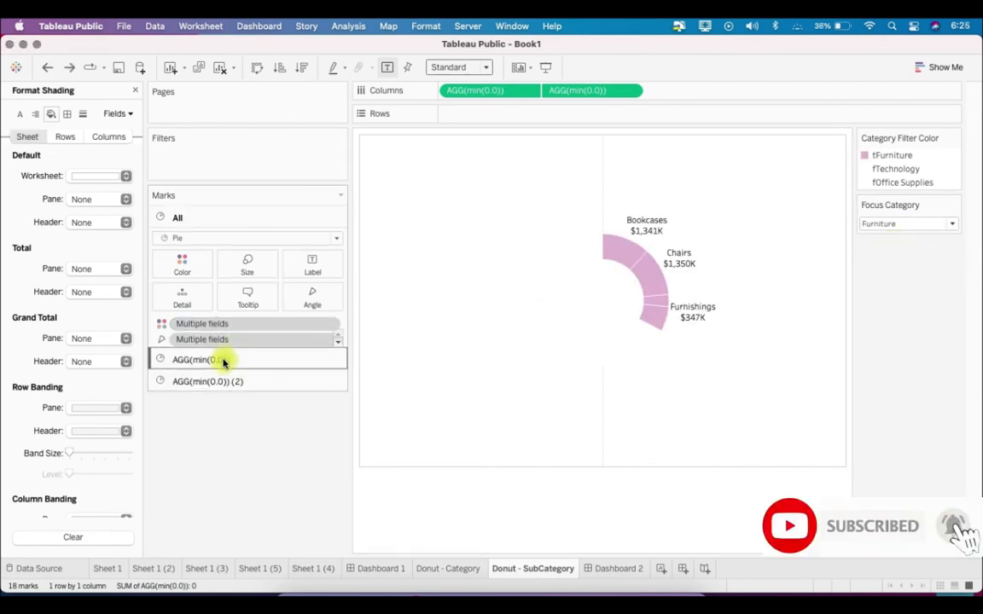
Enlarge the coloured sub-category pie and its white centre pie to make a wider, thinner ring
left_click(219, 360)
left_click(247, 290)
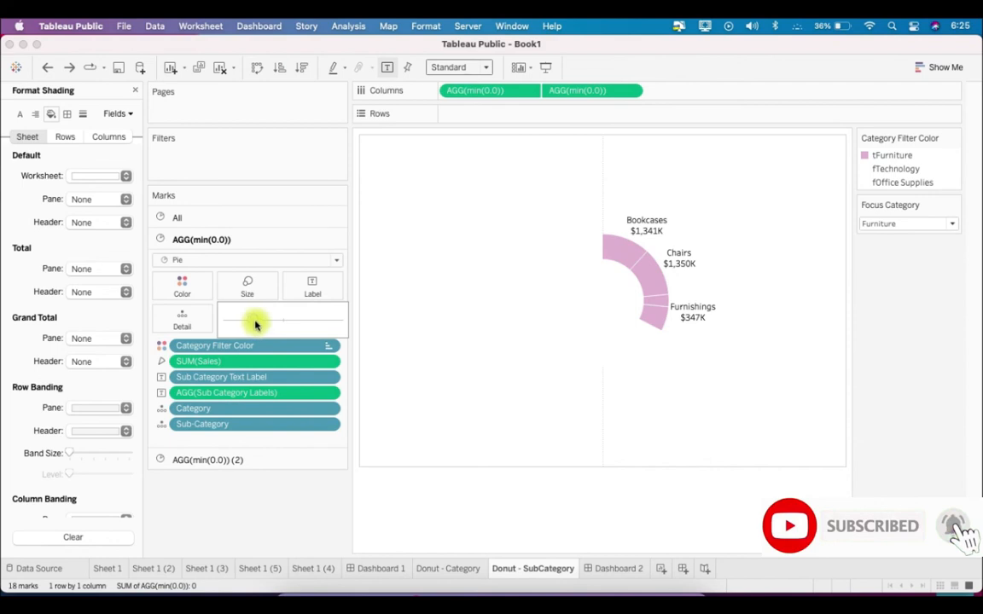
left_click(255, 323)
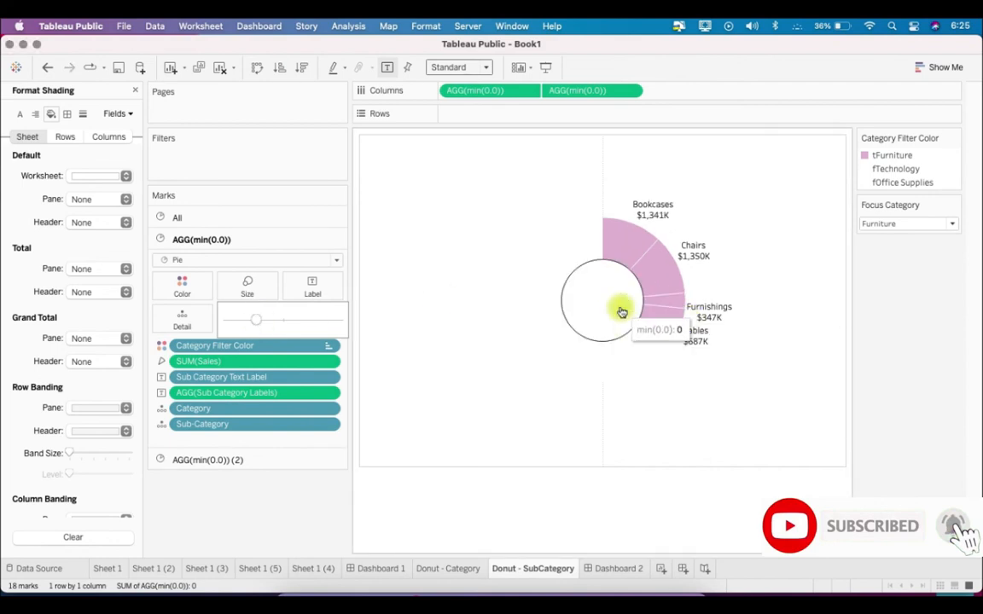
left_click(587, 318)
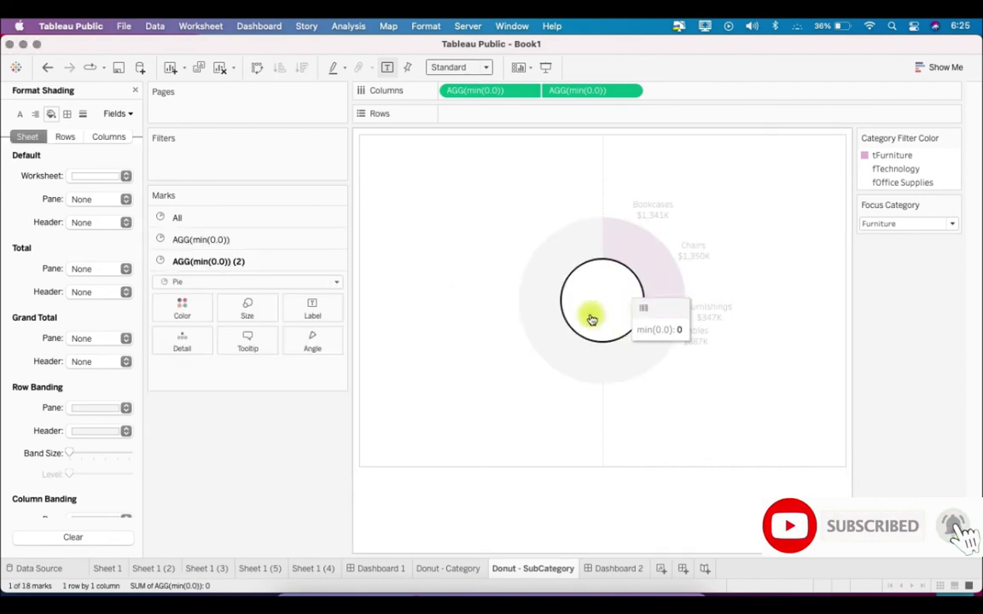
left_click(247, 309)
left_click(250, 345)
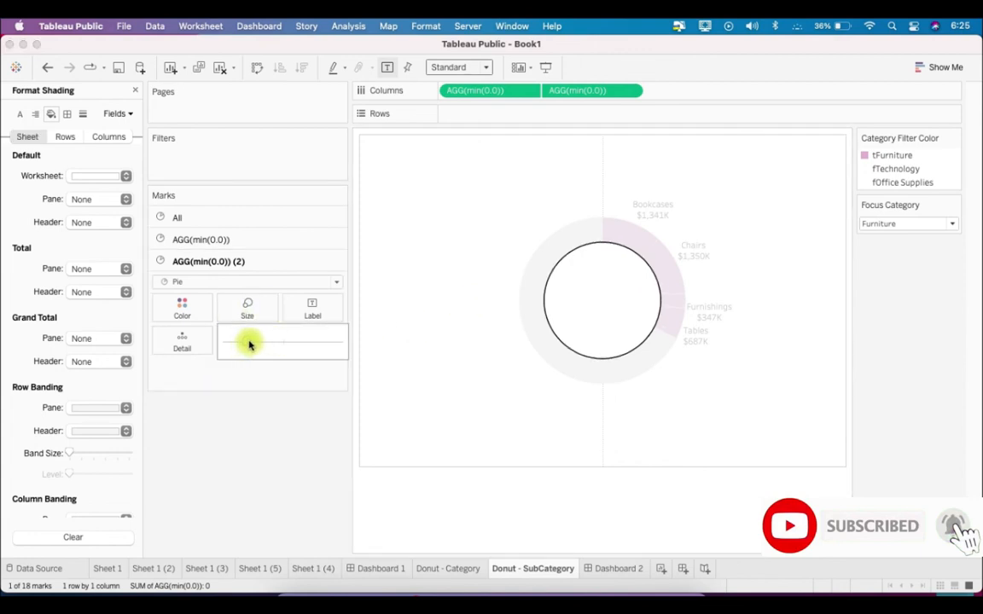
Enlarge the sub-category pie and its centre pie once more, leaving room inside for the category donut
left_click(278, 241)
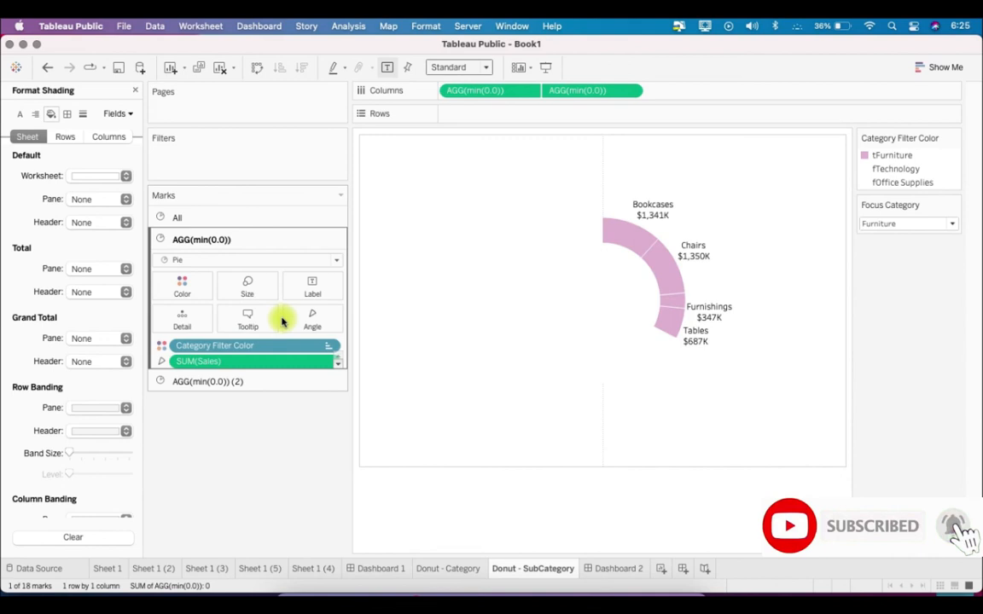
left_click(265, 291)
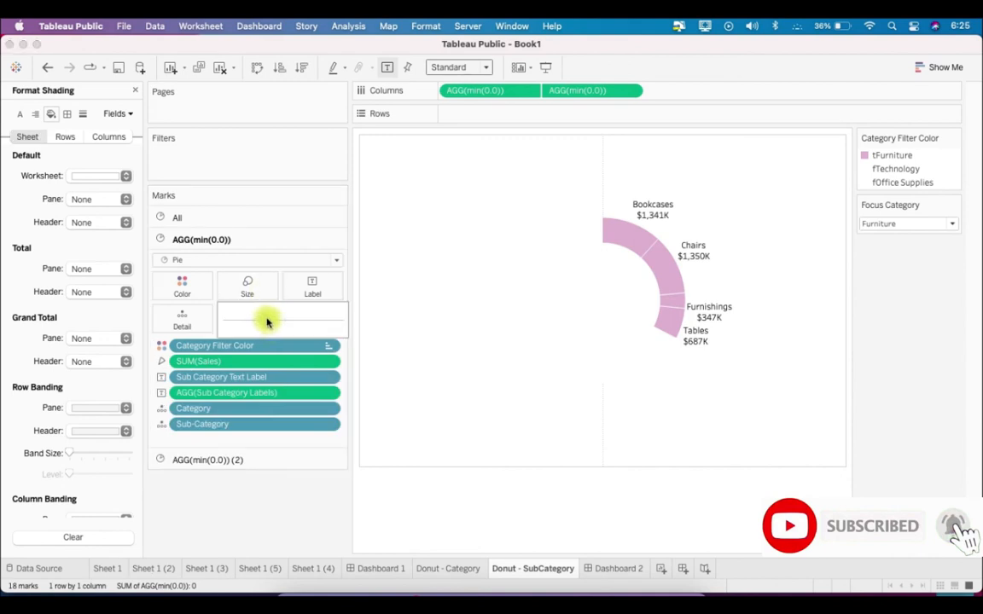
left_click(267, 321)
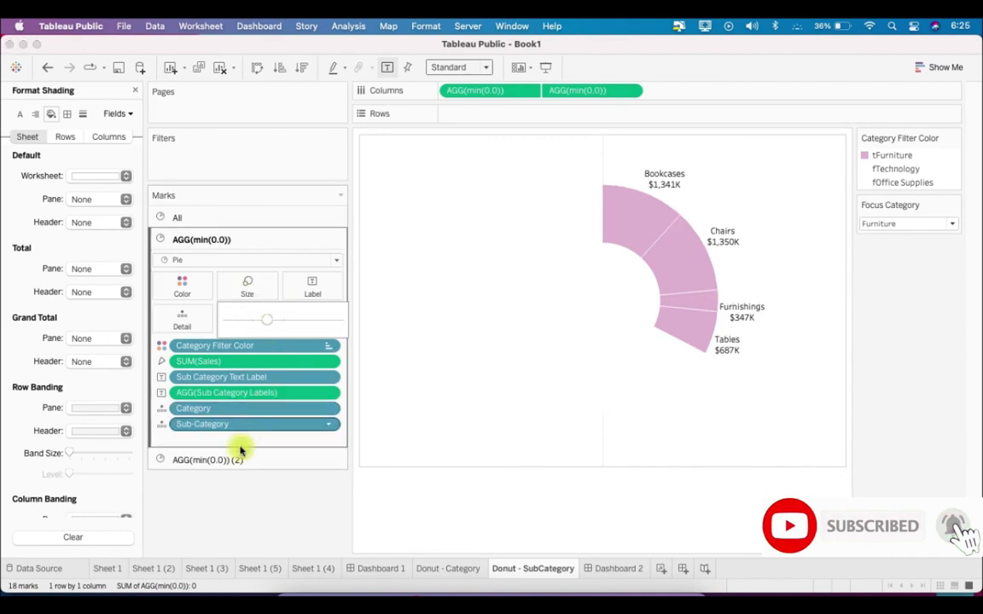
left_click(237, 461)
left_click(254, 312)
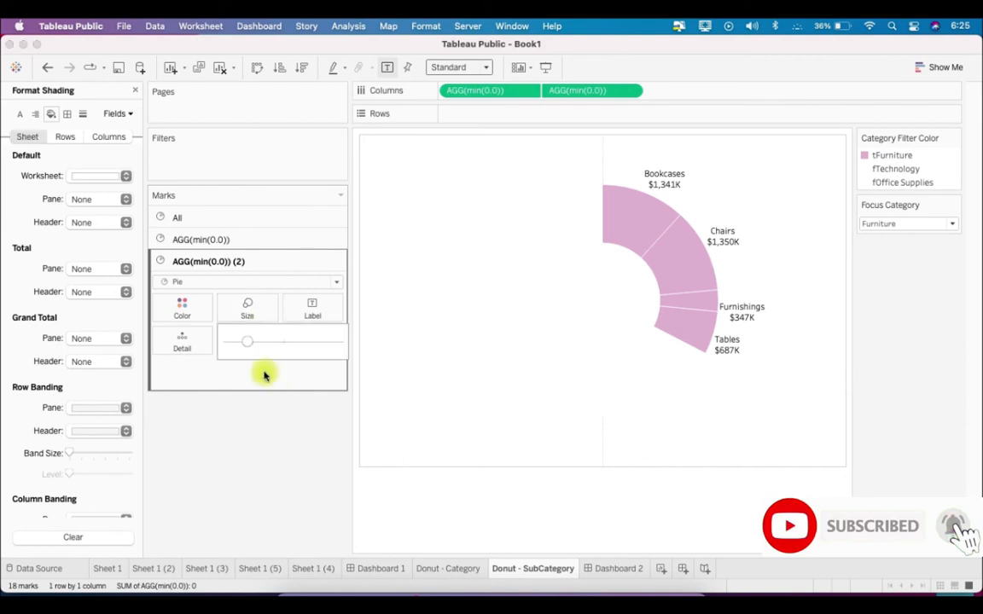
left_click(256, 342)
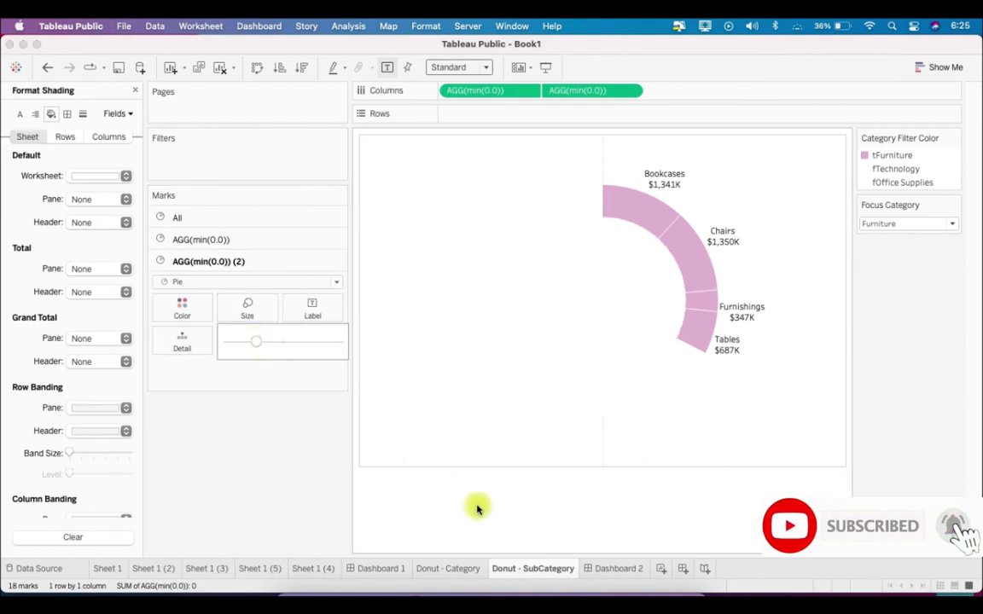
On Dashboard 2, shift the floating Donut - Category chart slightly right and up towards the centre of the sub-category ring
left_click(610, 569)
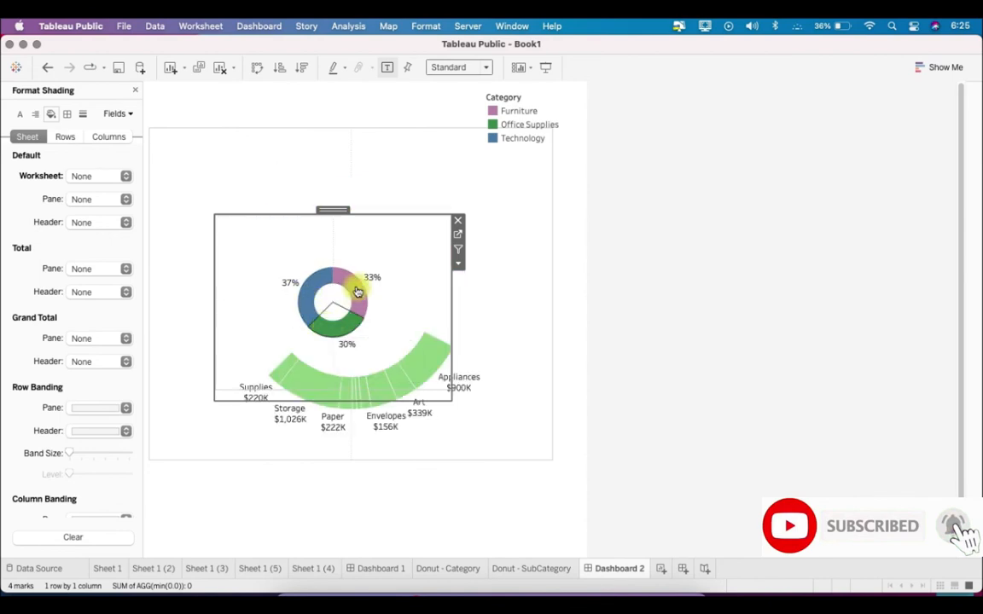
mouse_move(357, 292)
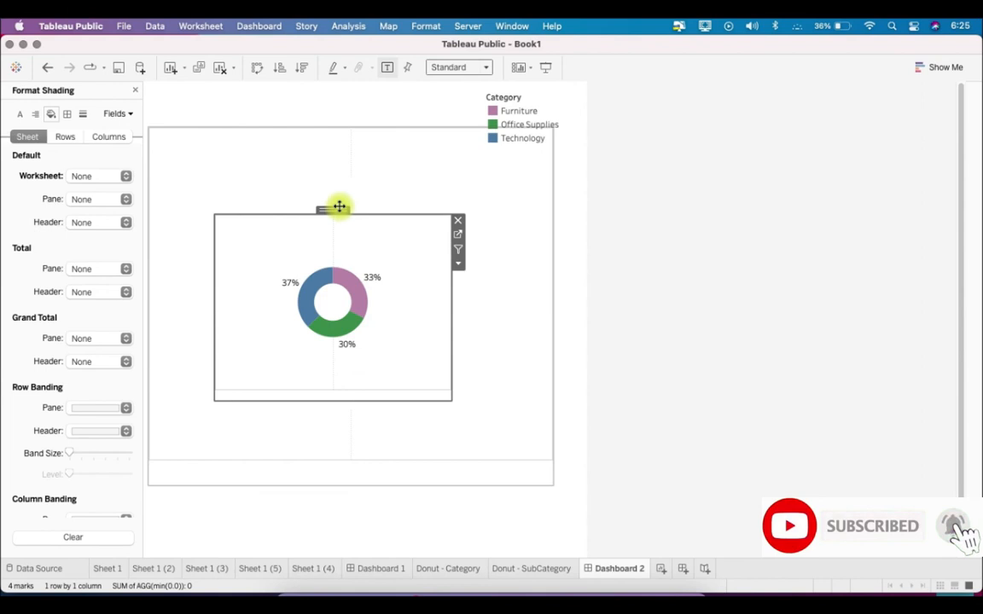
left_click_drag(335, 209, 345, 205)
mouse_move(369, 288)
mouse_move(361, 327)
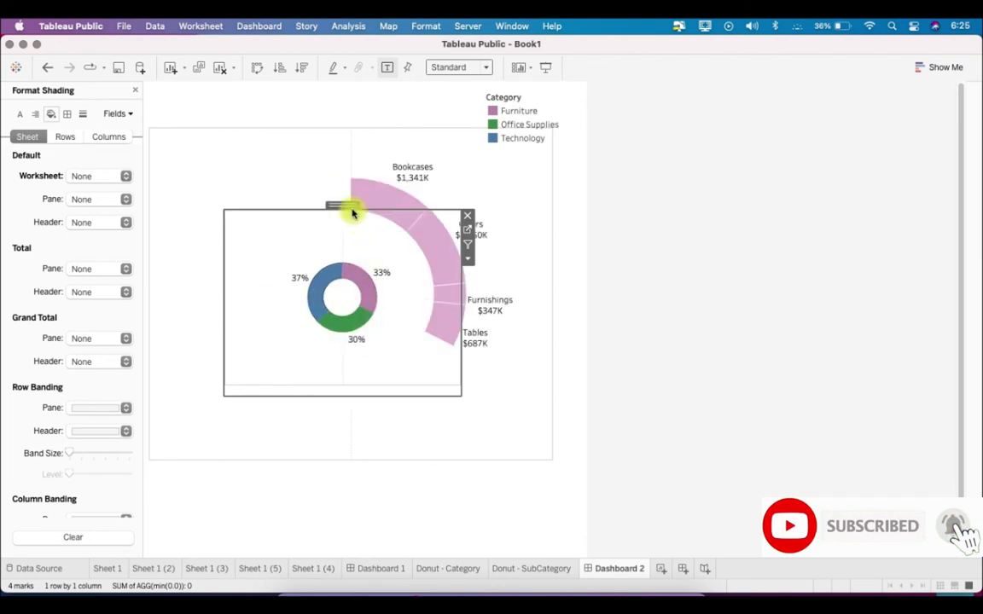
left_click_drag(348, 204, 351, 201)
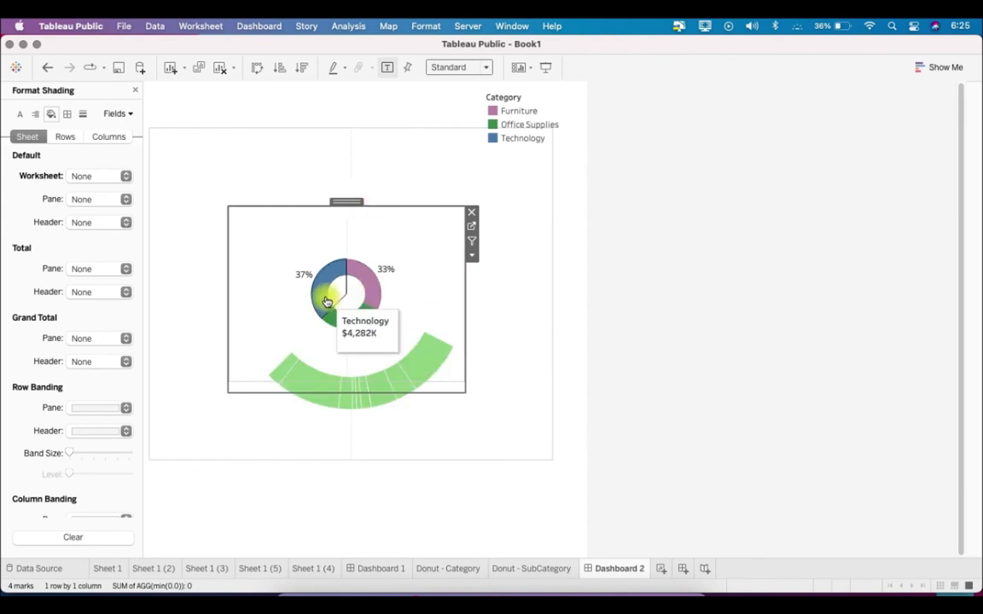
Check in presentation mode which sub-category arc each slice of the category donut brings up
left_click(551, 73)
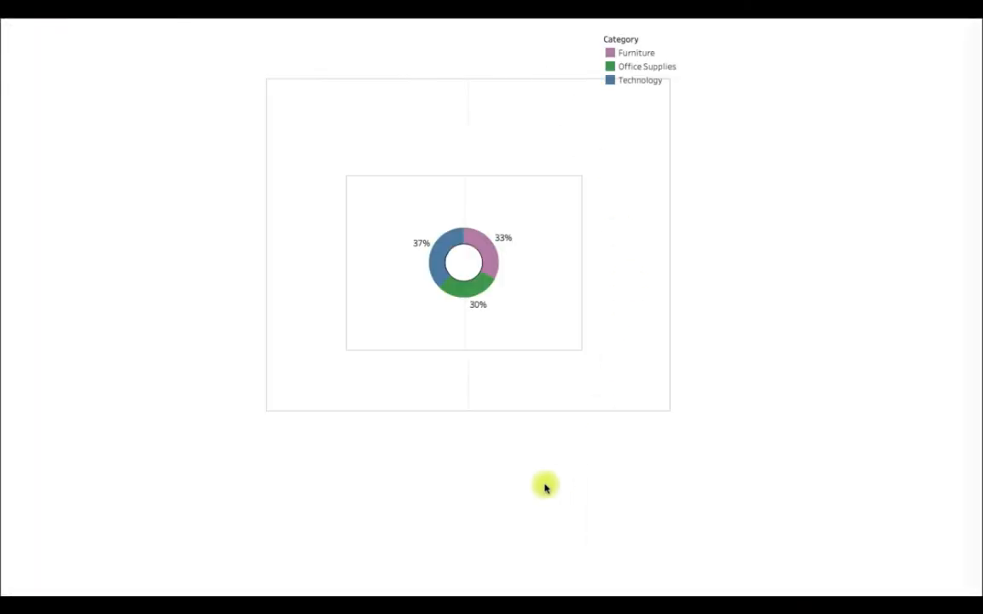
left_click(483, 233)
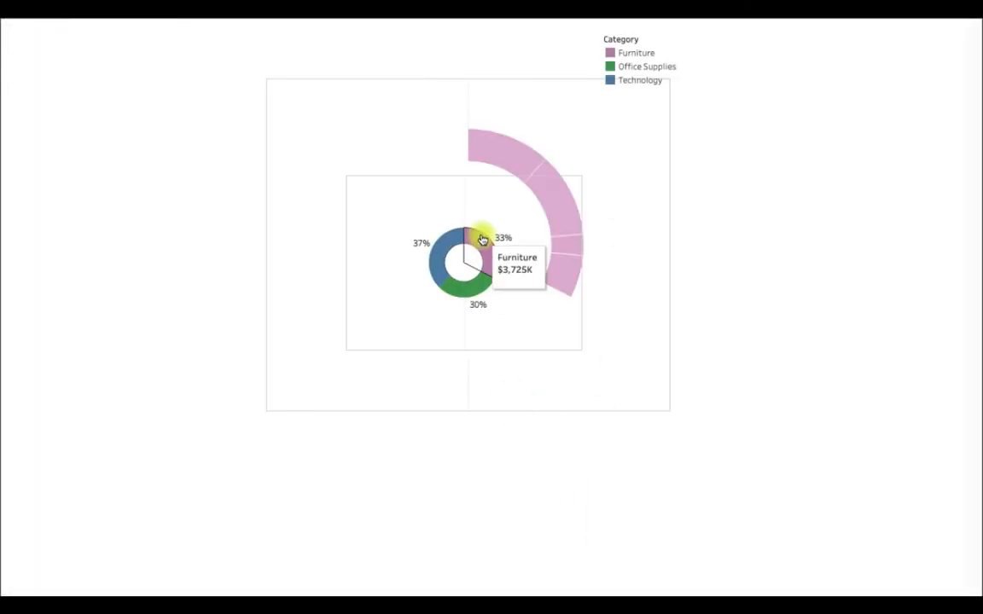
left_click(449, 246)
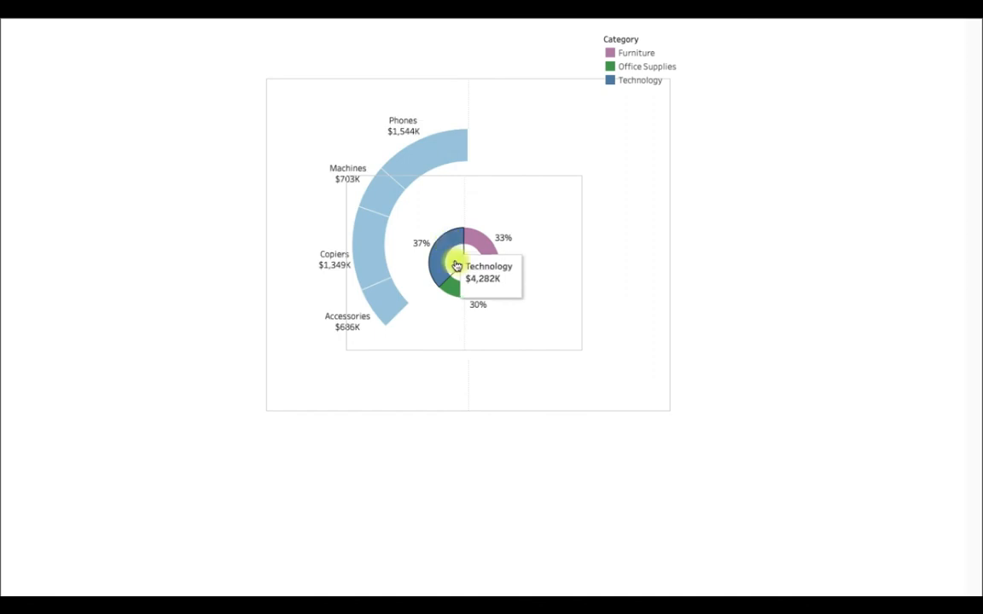
left_click(456, 264)
left_click(468, 291)
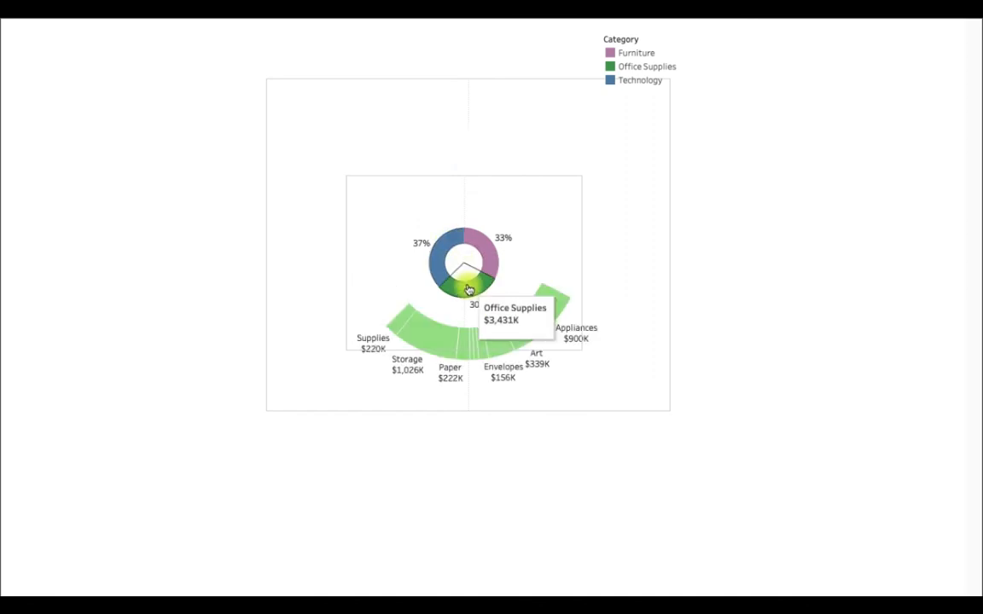
left_click(511, 253)
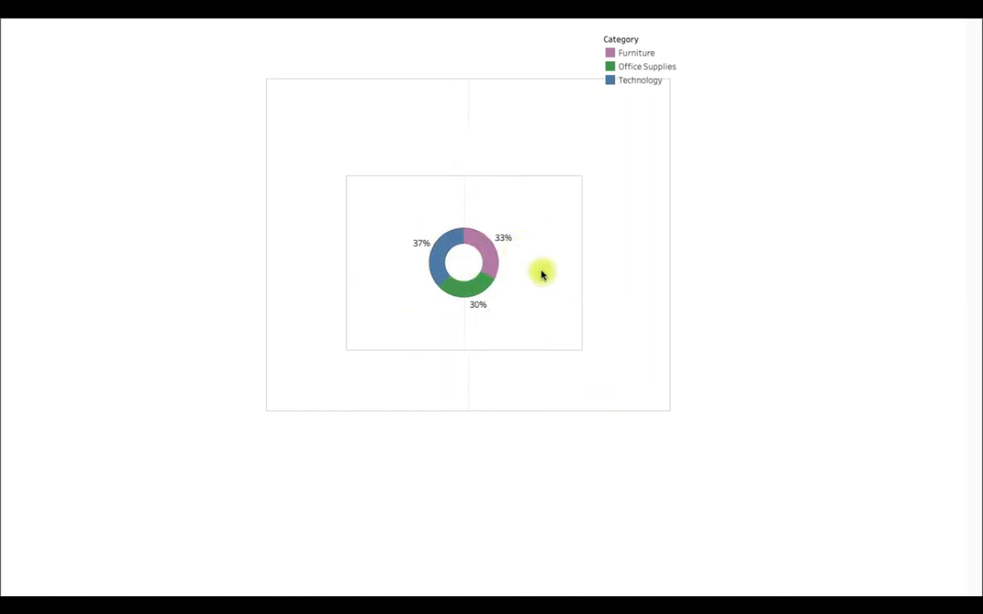
mouse_move(493, 265)
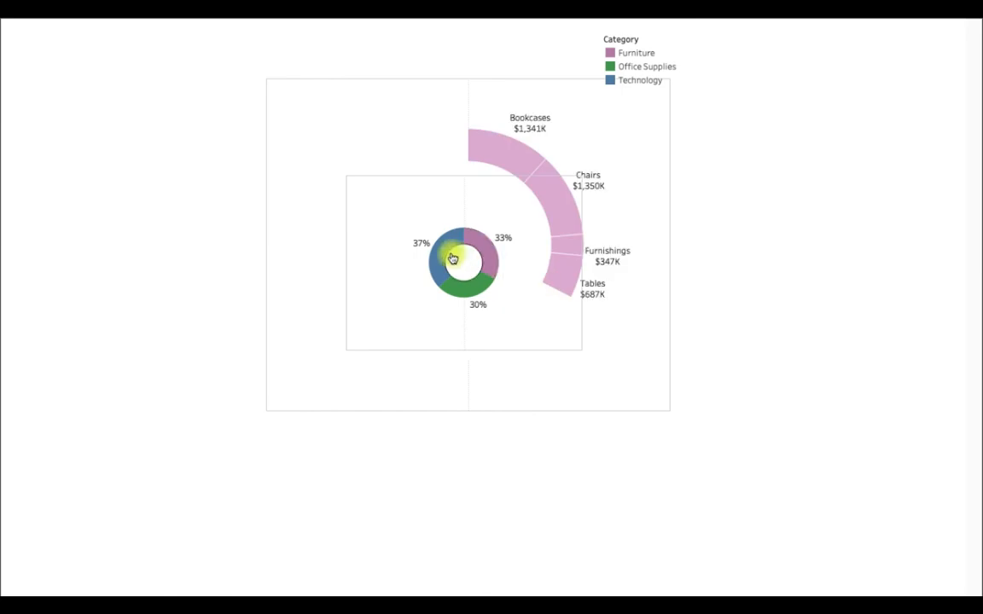
mouse_move(451, 312)
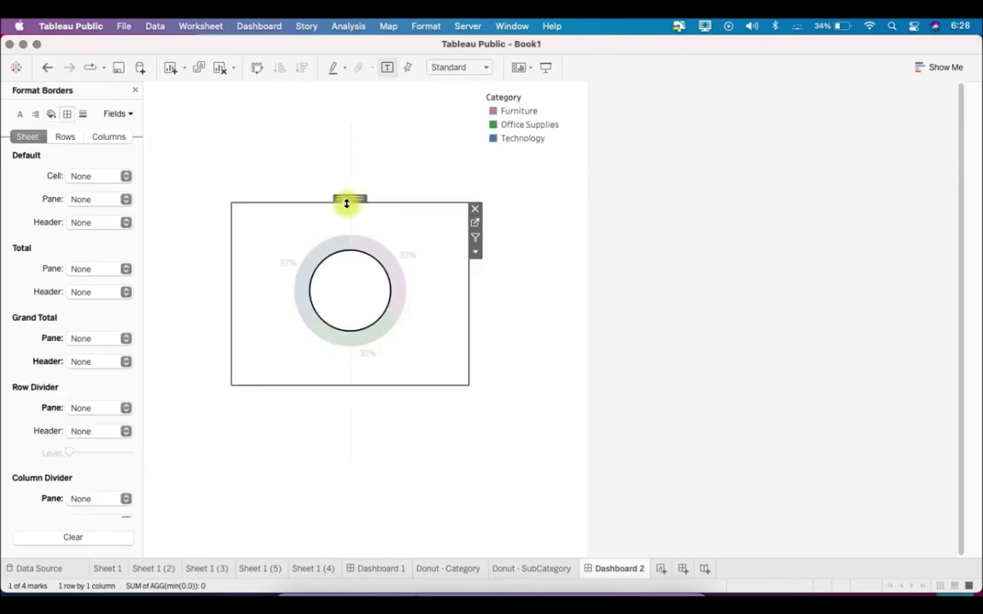
Nudge the Donut - Category chart slightly down to centre it in the sub-category ring, and check its Furniture and Office Supplies slices
mouse_move(399, 291)
left_click_drag(349, 197, 349, 206)
mouse_move(373, 254)
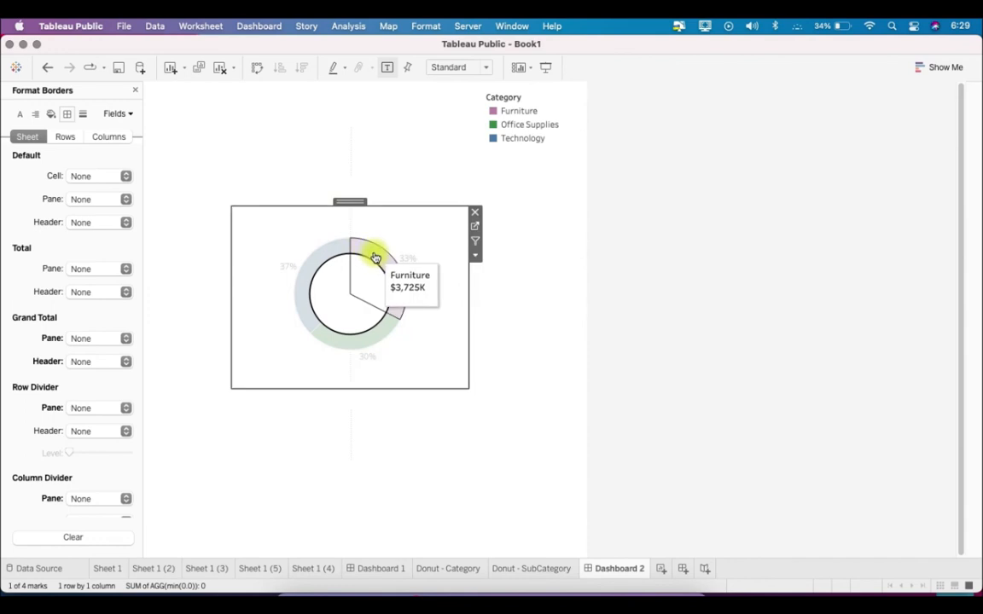
mouse_move(383, 343)
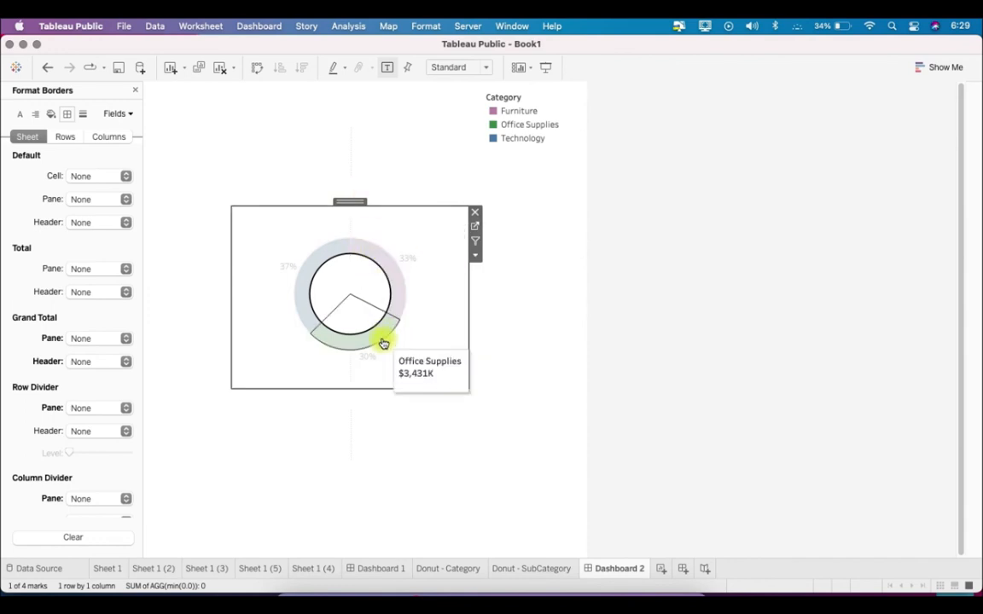
Check the category donut's Technology slice and clear the mark selection that fades the Donut - Category chart
mouse_move(310, 308)
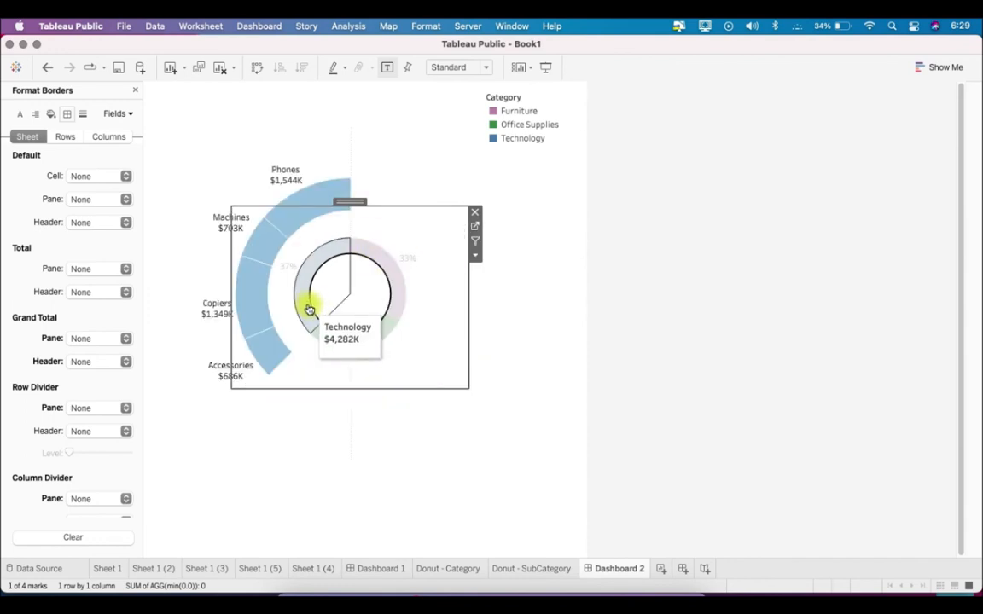
left_click(526, 330)
left_click(640, 305)
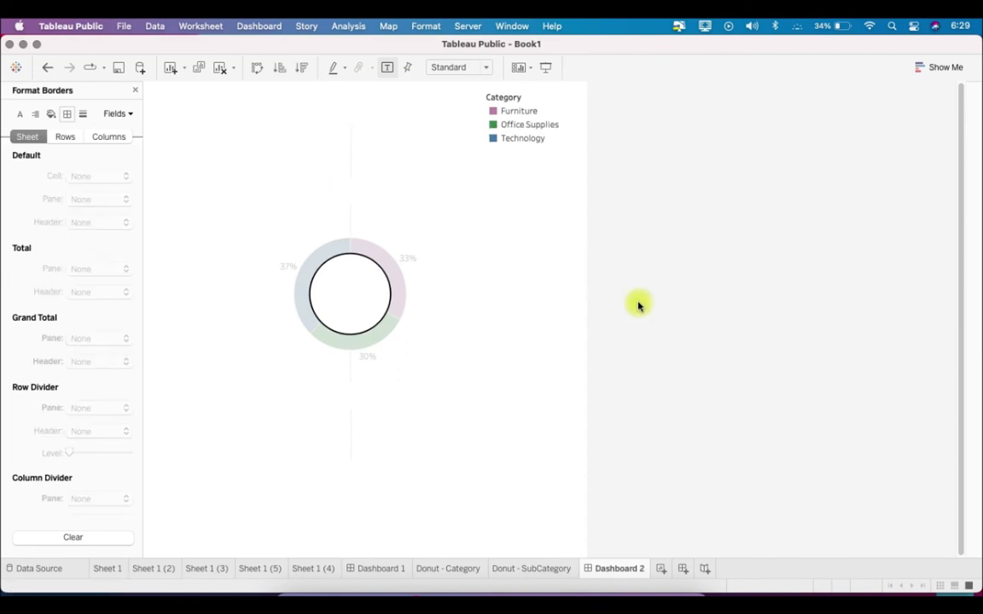
left_click(470, 413)
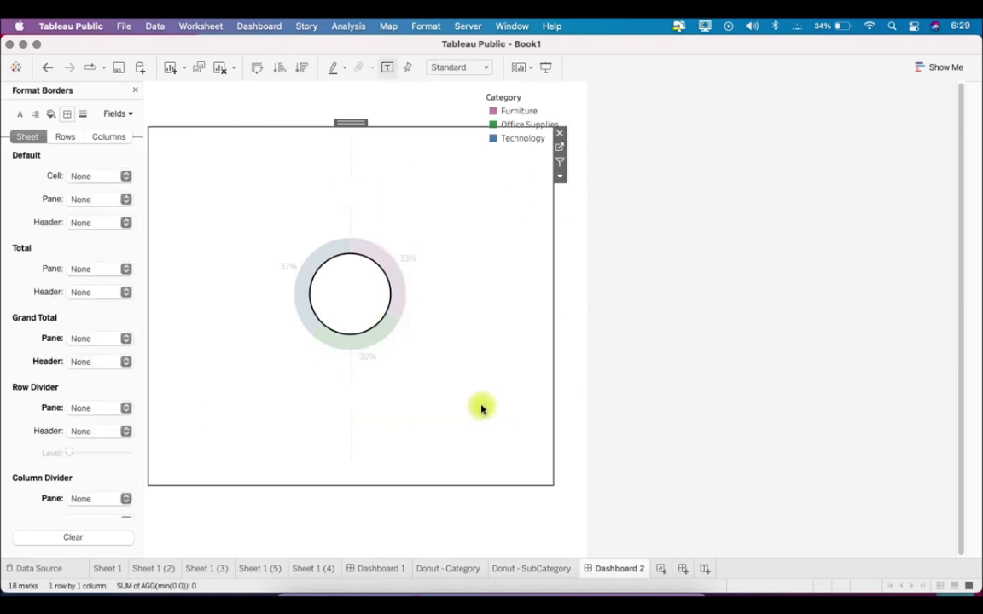
Review the Furniture, Technology and Office Supplies slices with their sub-category arcs in presentation mode, and return to editing Dashboard 2
left_click(545, 68)
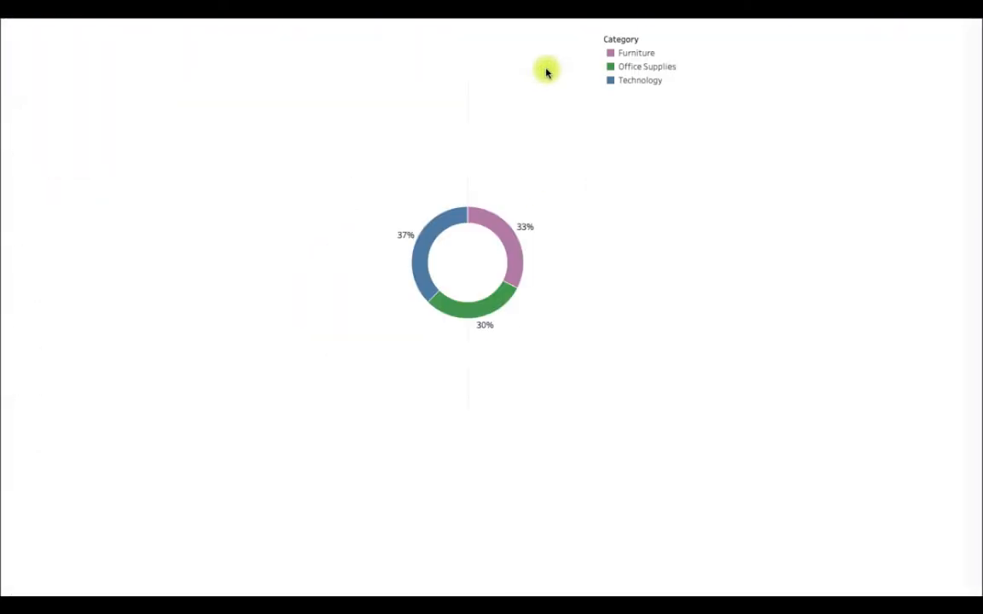
left_click(523, 259)
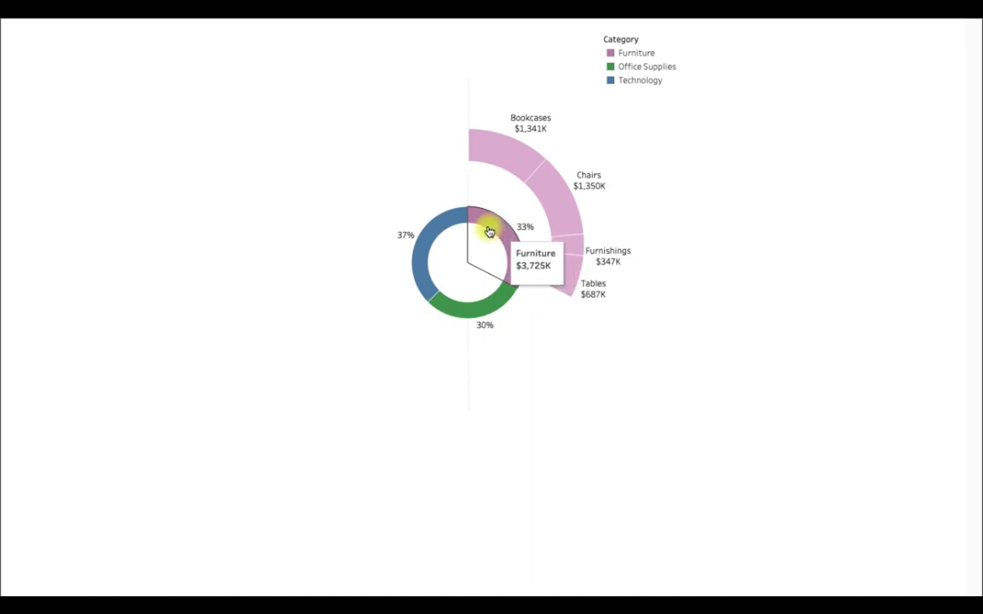
left_click(443, 229)
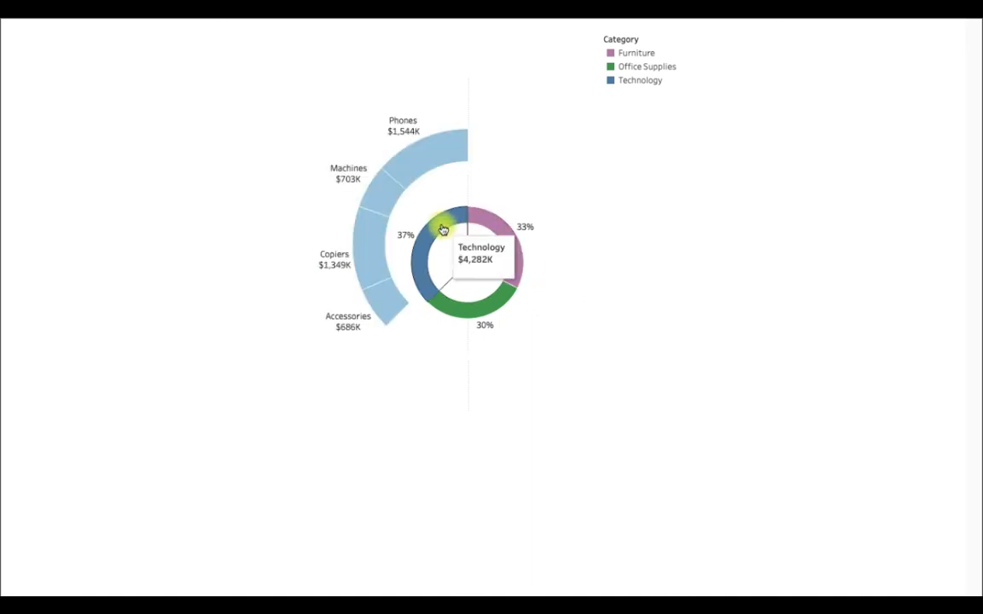
left_click(475, 305)
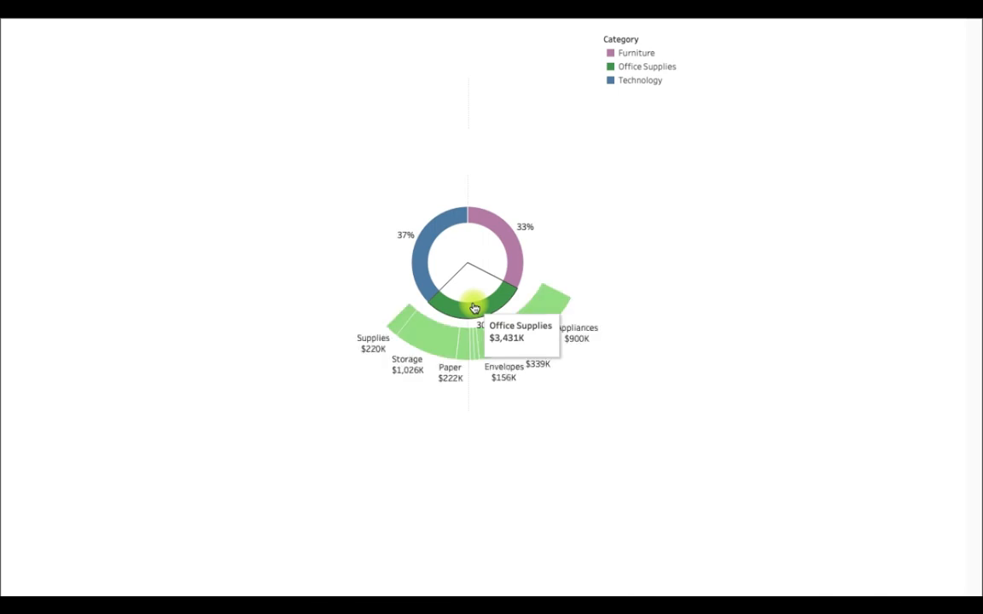
left_click(475, 308)
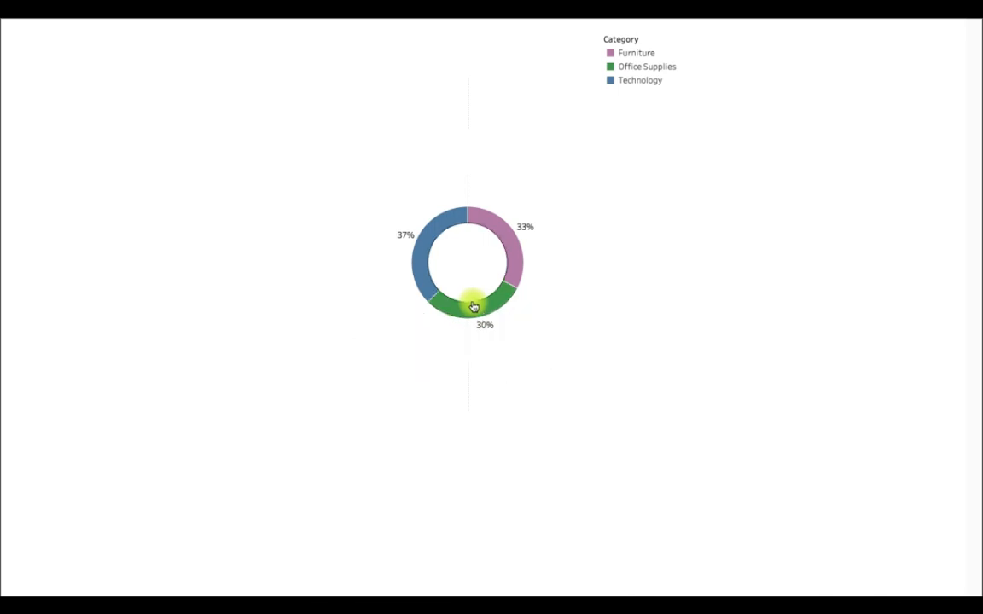
key("Escape")
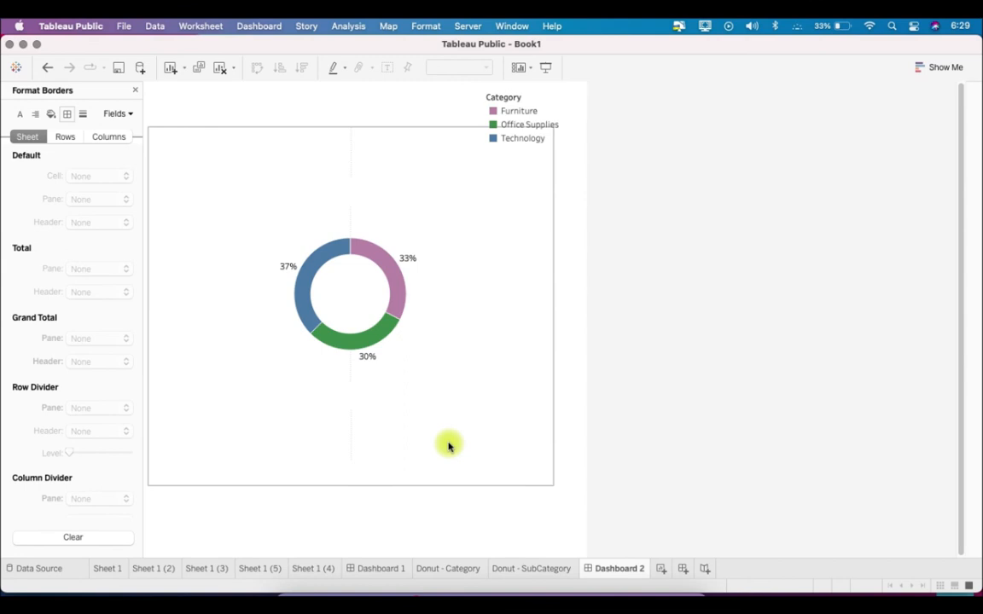
mouse_move(396, 279)
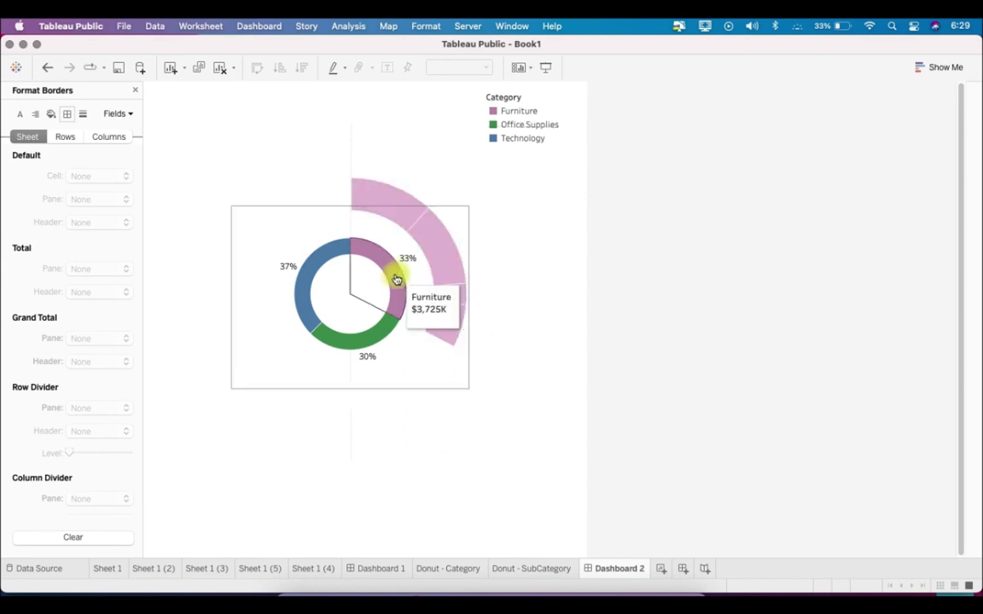